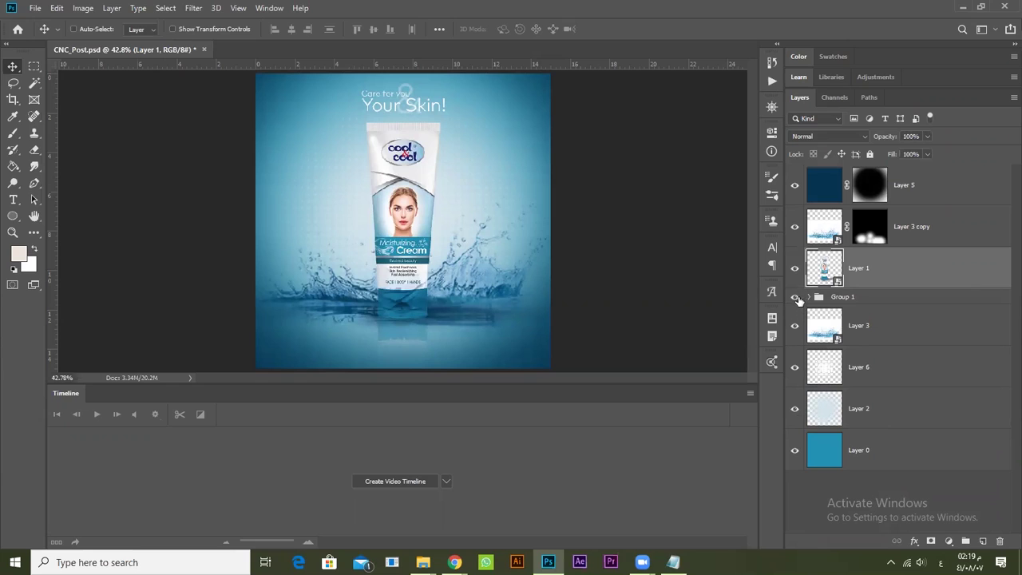
Examine the document's layers by toggling visibility, selecting individual layers, and expanding Group 1 to inspect its text layers.
{"action": "left_click", "coordinate": [795, 297]}
{"action": "left_click", "coordinate": [796, 297]}
{"action": "left_click", "coordinate": [856, 298]}
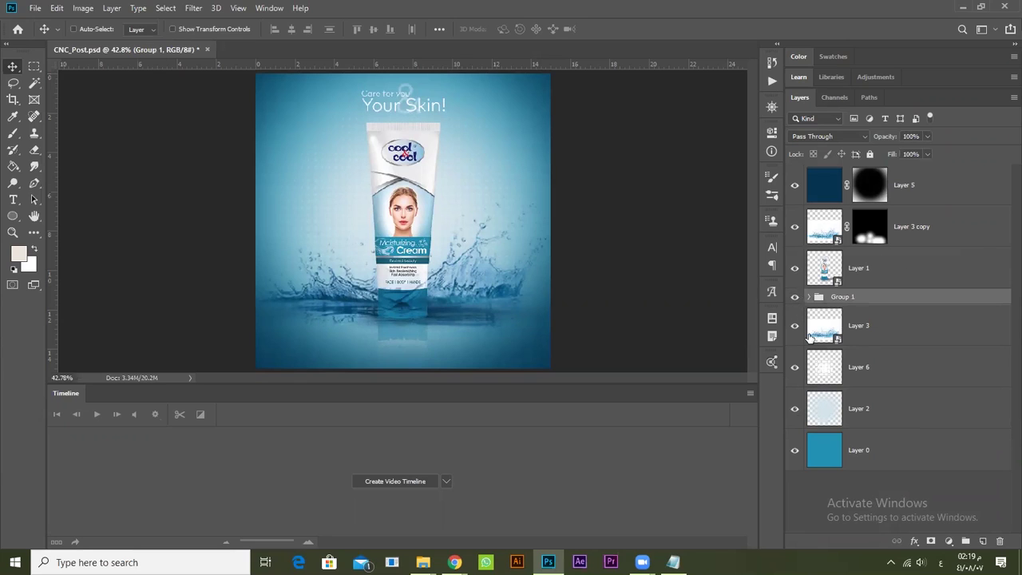
{"action": "left_click", "coordinate": [816, 327]}
{"action": "left_click", "coordinate": [795, 328]}
{"action": "left_click", "coordinate": [794, 334]}
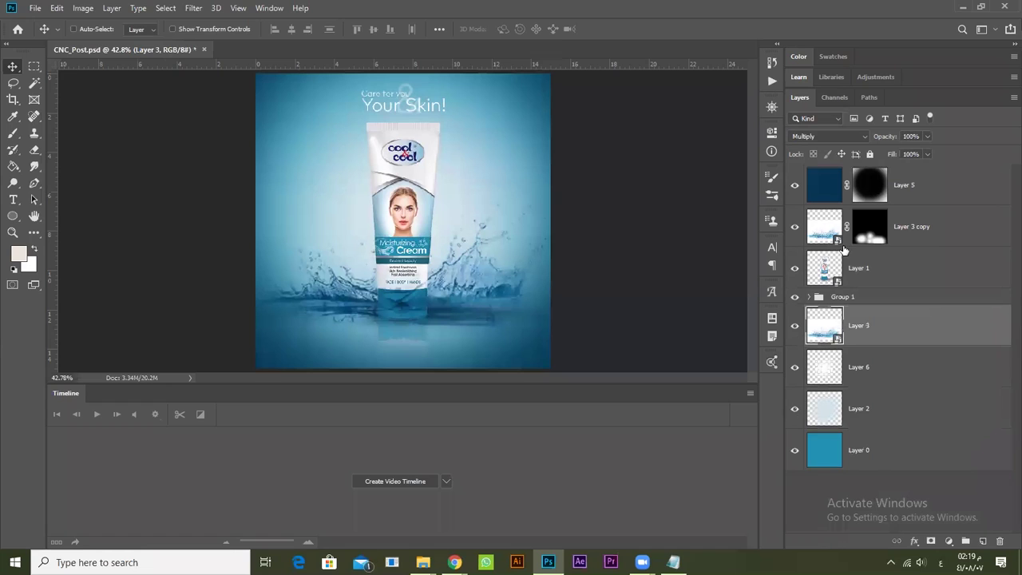
{"action": "left_click", "coordinate": [865, 276]}
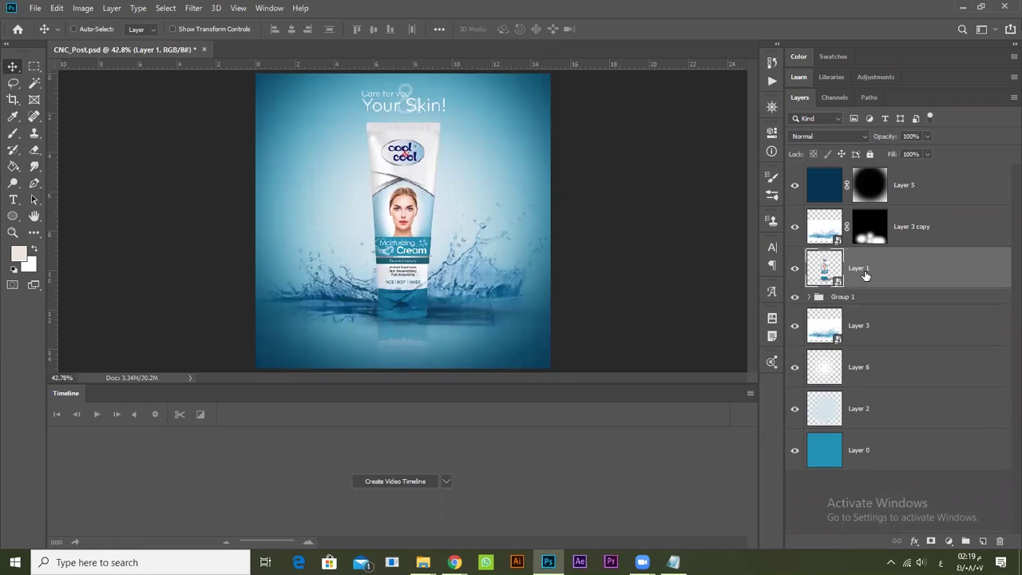
{"action": "left_click", "coordinate": [866, 373]}
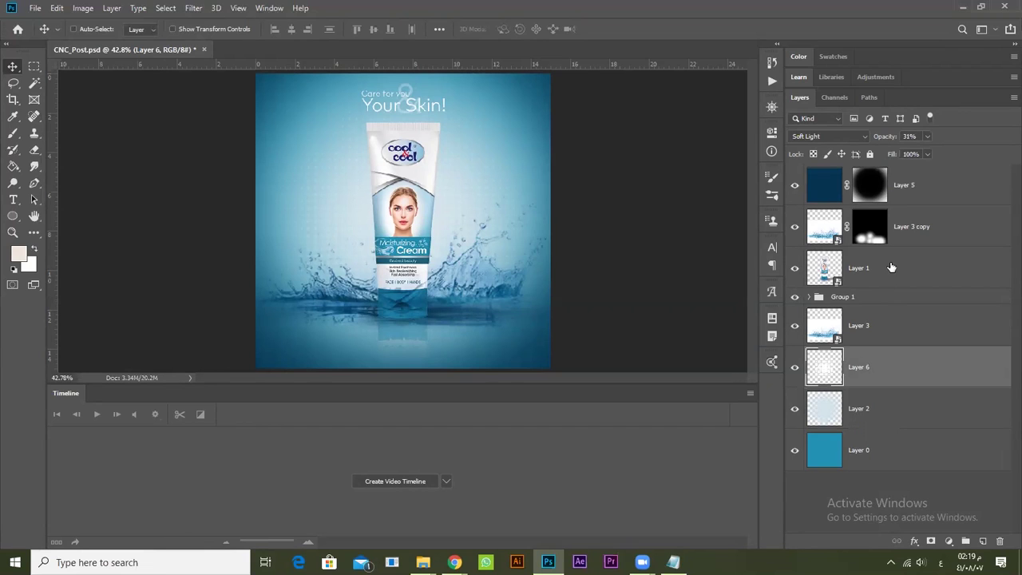
{"action": "left_click", "coordinate": [811, 297]}
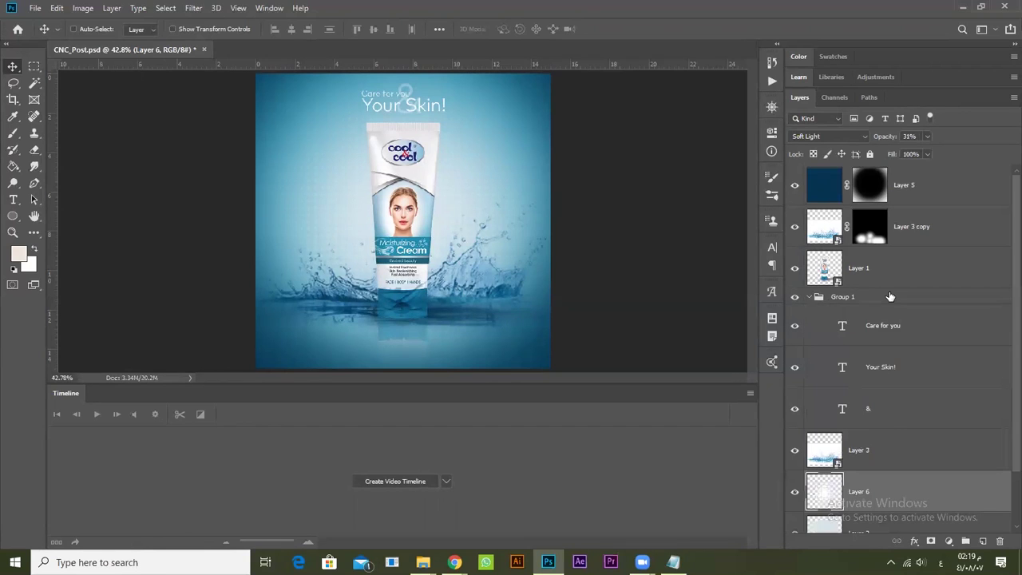
{"action": "left_click", "coordinate": [892, 297]}
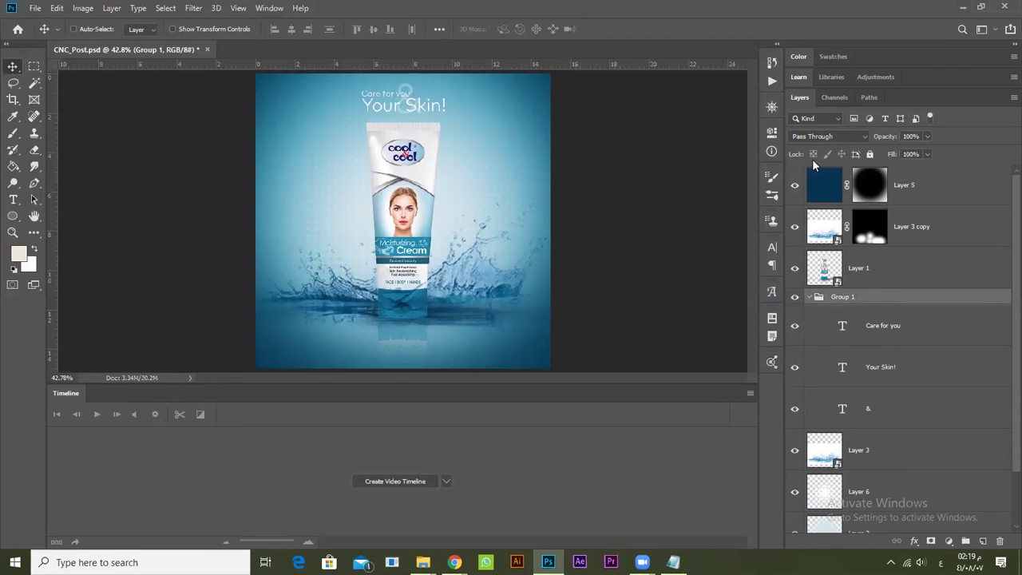
{"action": "left_click", "coordinate": [807, 296]}
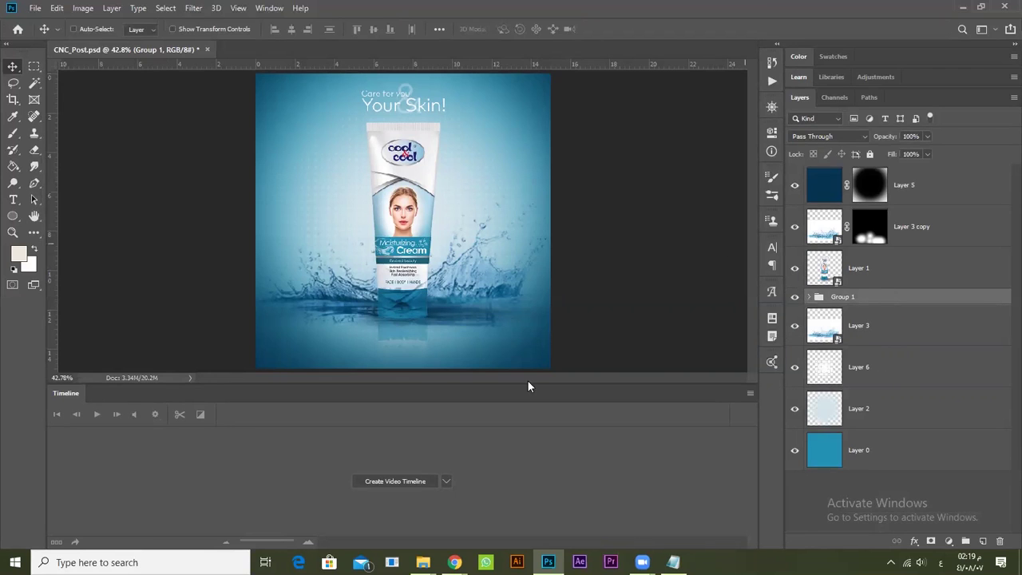
Create a video timeline for the document and enlarge the timeline area until all layer tracks show, with the whole canvas fitted above.
{"action": "left_click", "coordinate": [368, 481]}
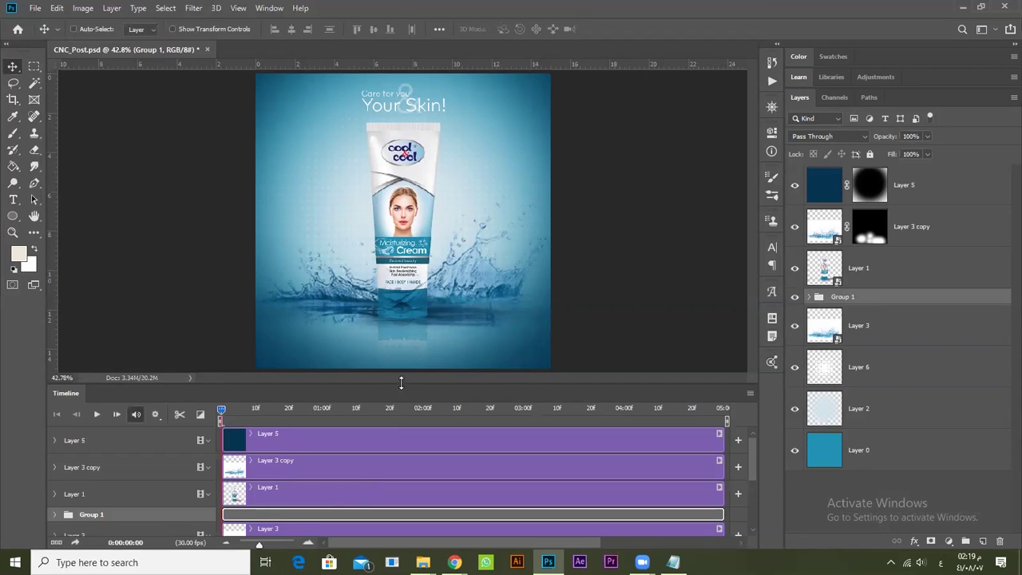
{"action": "left_click_drag", "start_coordinate": [403, 383], "coordinate": [420, 273]}
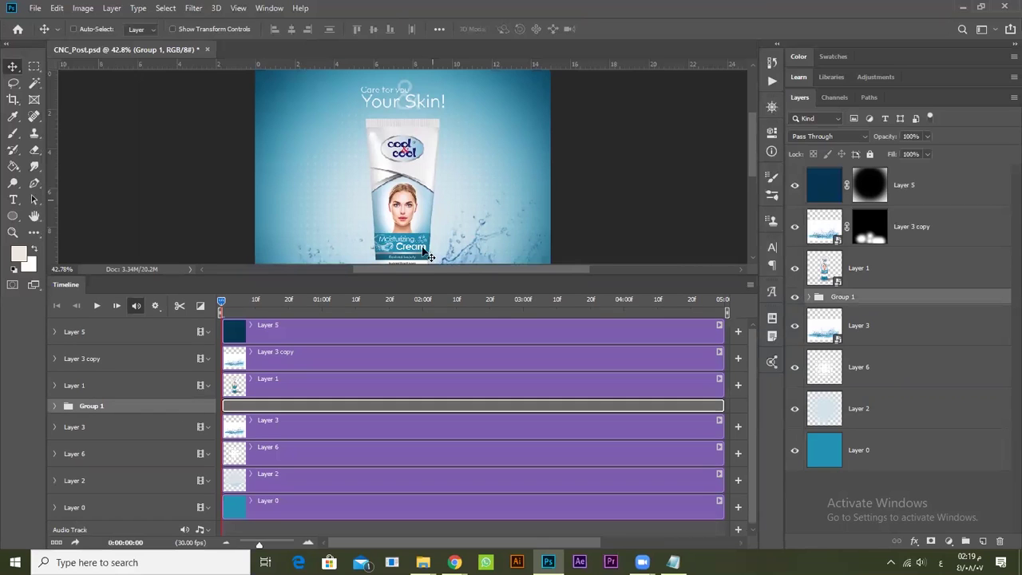
{"action": "left_click_drag", "start_coordinate": [423, 275], "coordinate": [417, 254]}
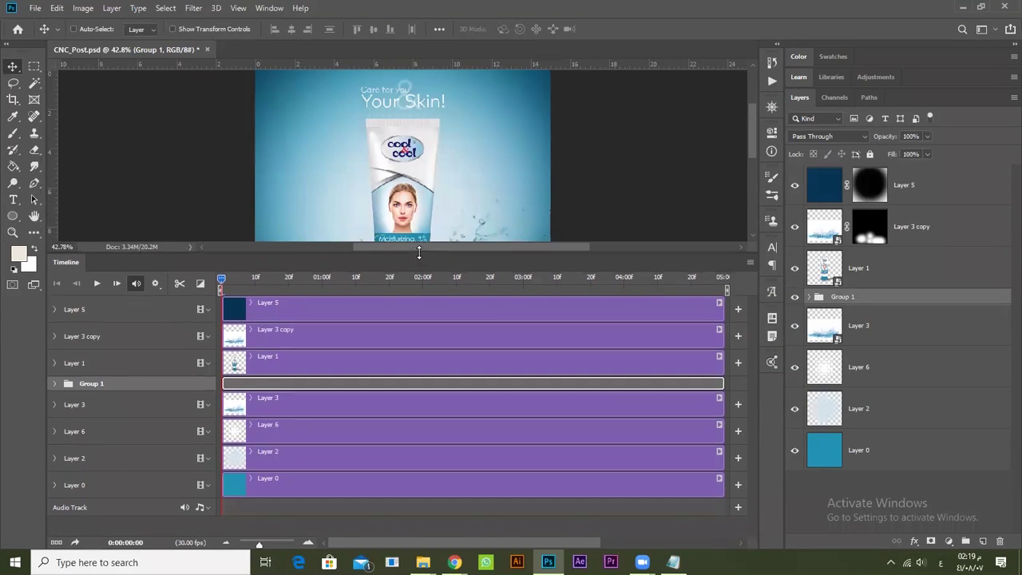
{"action": "left_click", "coordinate": [397, 102], "text": "ctrl"}
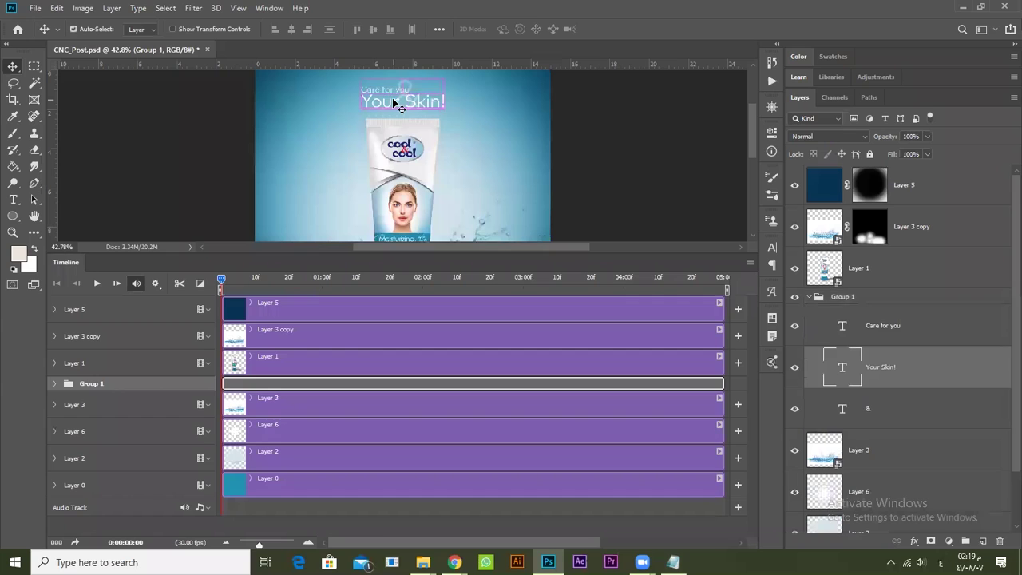
{"action": "left_click", "coordinate": [215, 103], "text": "ctrl"}
{"action": "key", "text": "ctrl+0"}
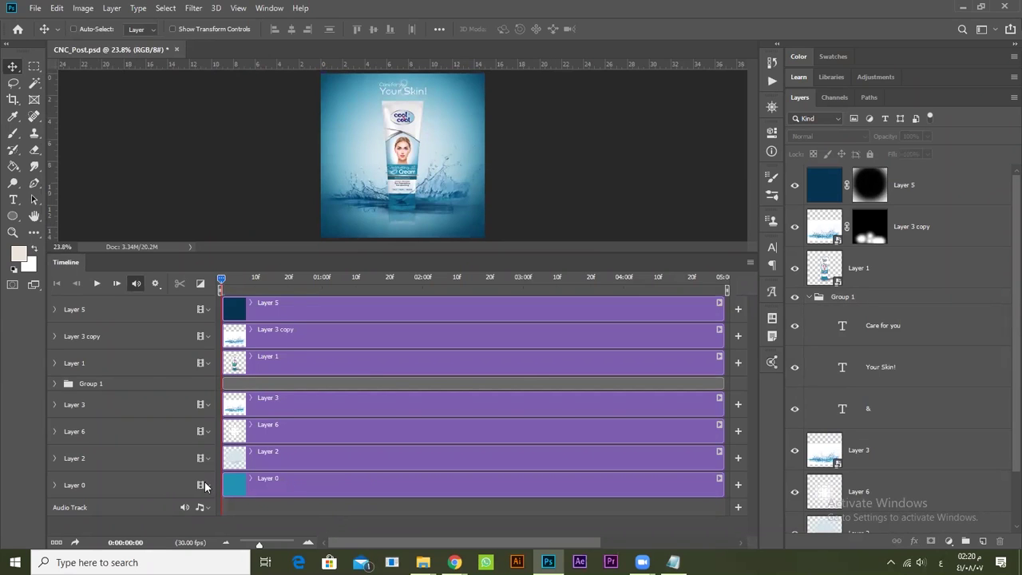
Expand the Layer 0 track to view its animation properties and collapse Group 1 in the layer list.
{"action": "left_click", "coordinate": [68, 484]}
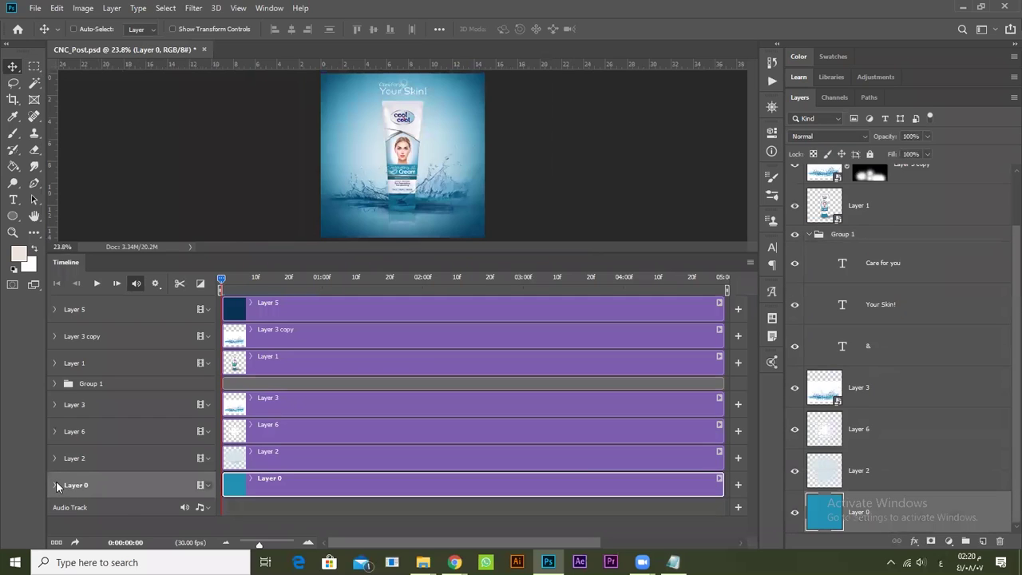
{"action": "left_click", "coordinate": [55, 485]}
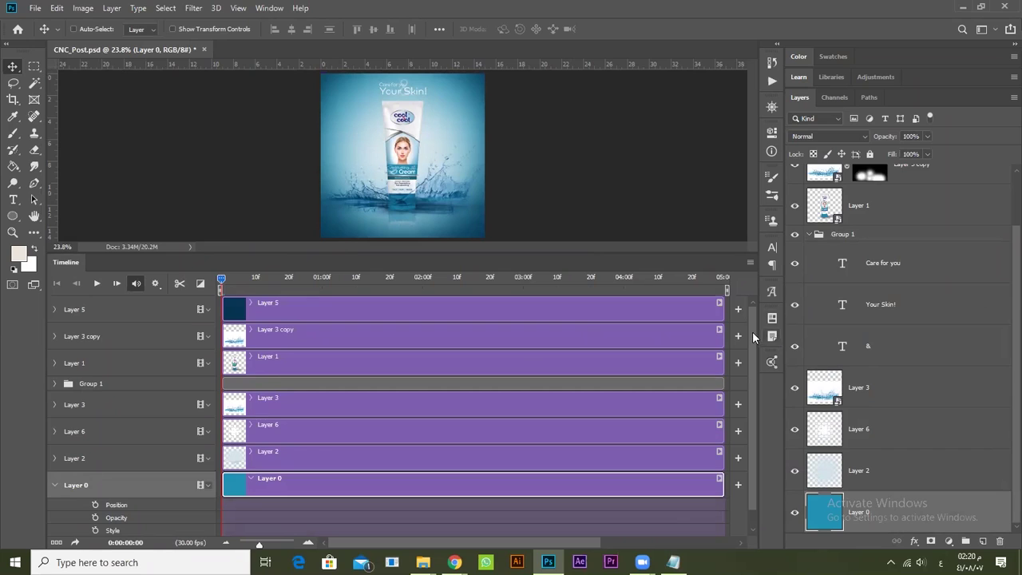
{"action": "scroll", "coordinate": [750, 355], "scroll_direction": "down", "scroll_amount": 1}
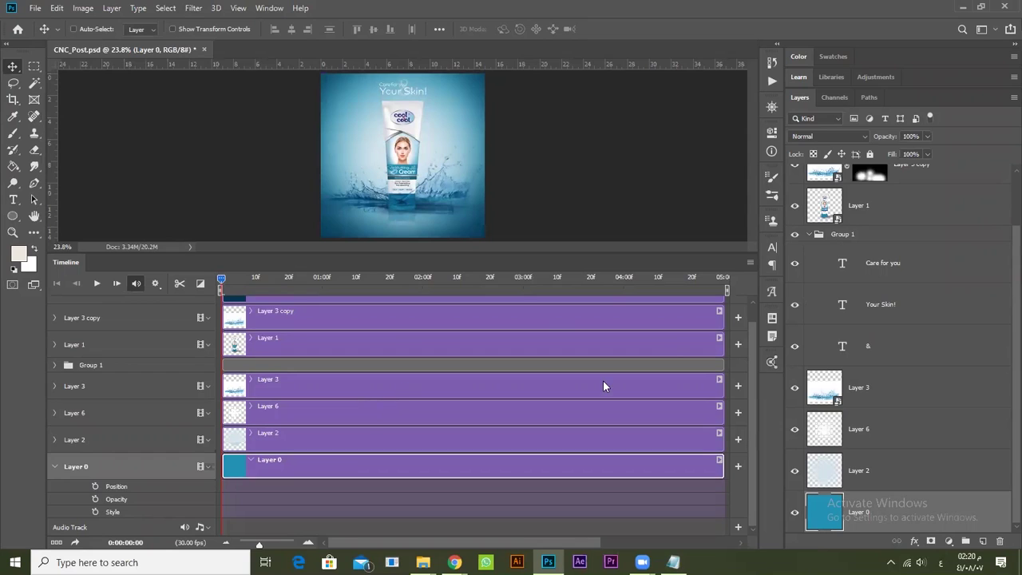
{"action": "left_click", "coordinate": [807, 234]}
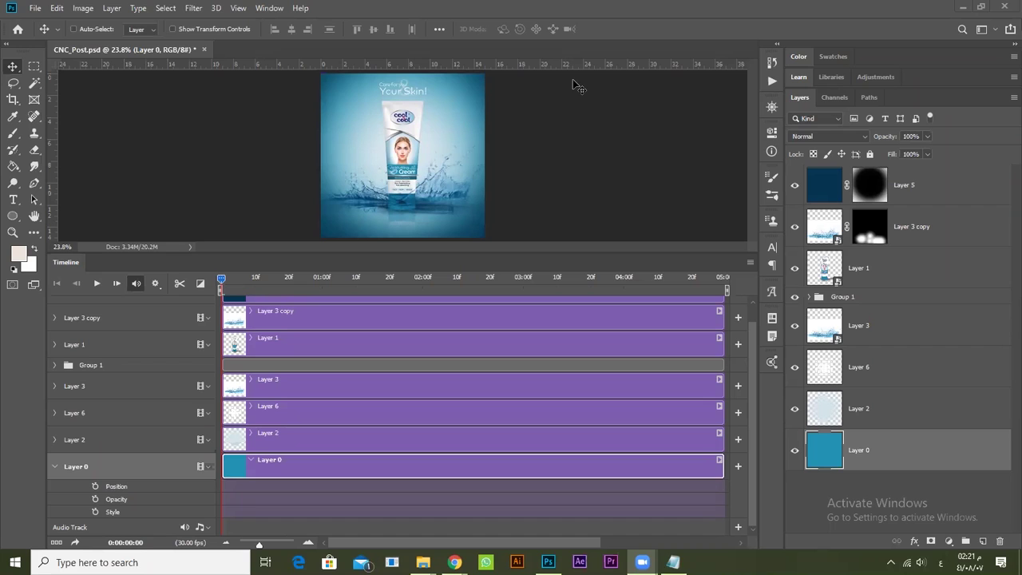
Send the copied screenshot to the Computer Skills group in WhatsApp Web and return to Photoshop.
{"action": "key", "text": "alt+Tab"}
{"action": "key", "text": "alt+Tab"}
{"action": "key", "text": "alt+Tab"}
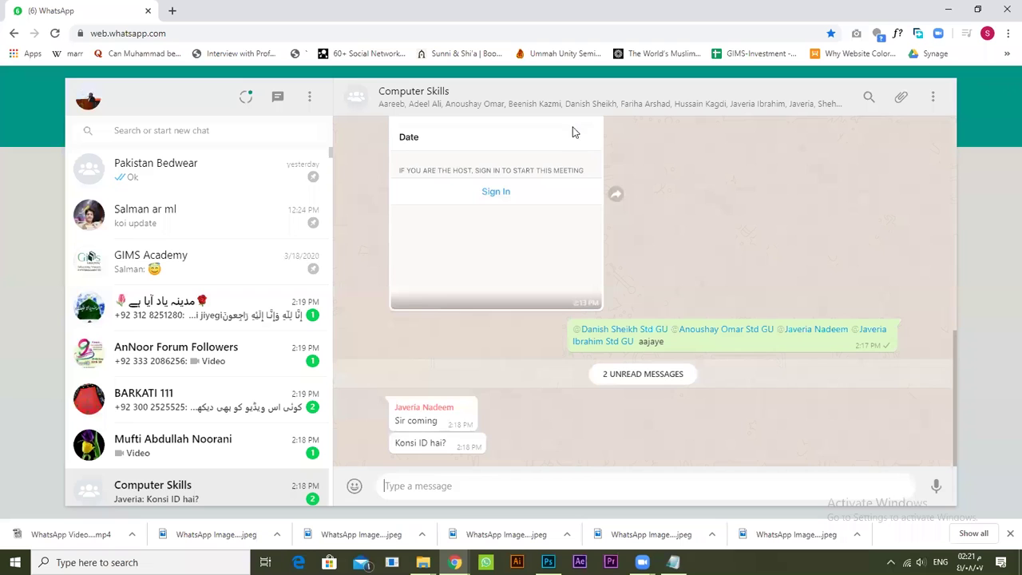
{"action": "key", "text": "ctrl+v"}
{"action": "key", "text": "Return"}
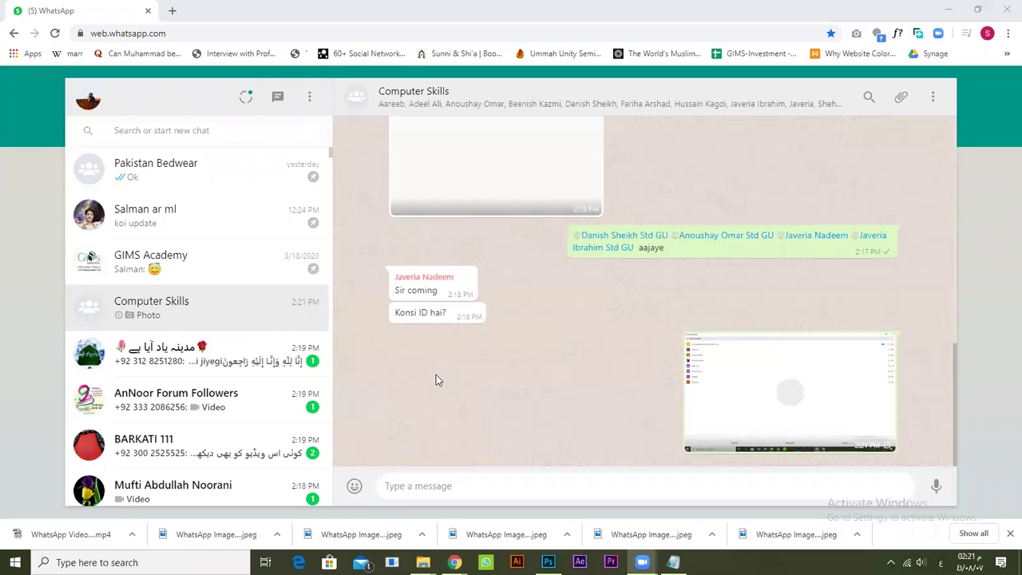
{"action": "key", "text": "alt+Tab"}
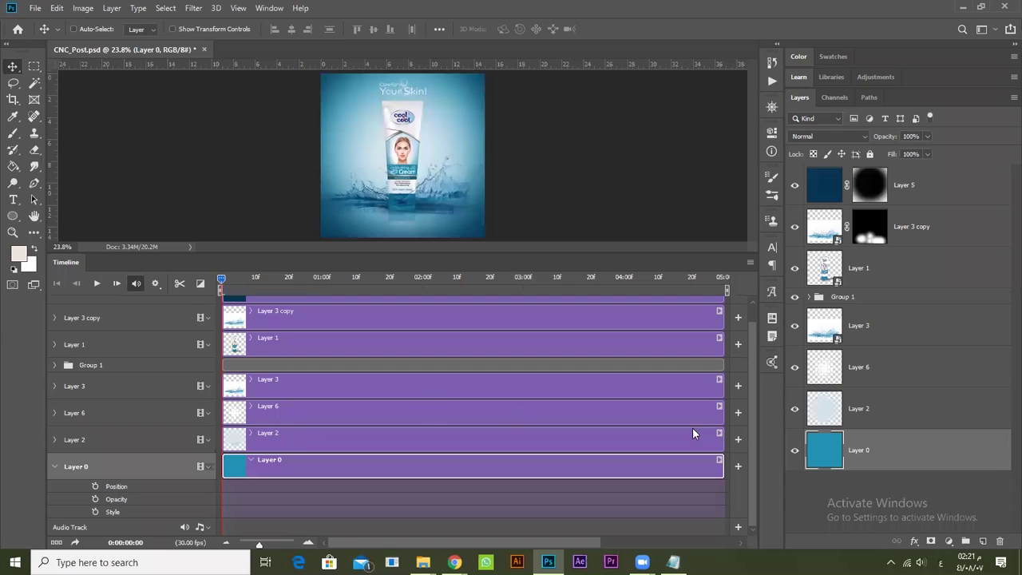
Rename Layer 1, which holds the cream tube, as Product.
{"action": "left_click", "coordinate": [877, 274]}
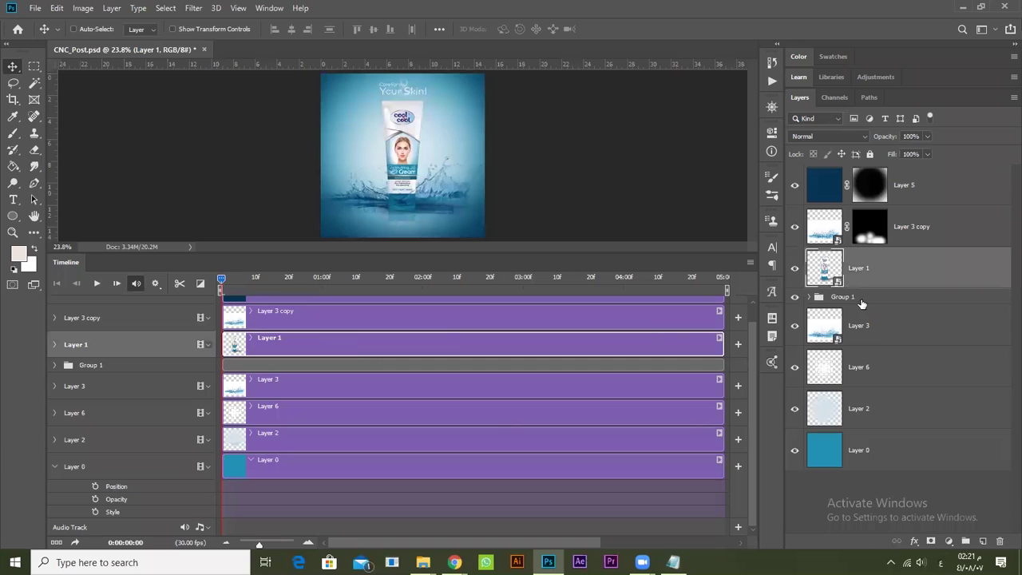
{"action": "double_click", "coordinate": [864, 271]}
{"action": "type", "text": "لي"}
{"action": "key", "text": "BackSpace"}
{"action": "key", "text": "BackSpace"}
{"action": "key", "text": "alt+shift"}
{"action": "type", "text": "Product"}
{"action": "key", "text": "Return"}
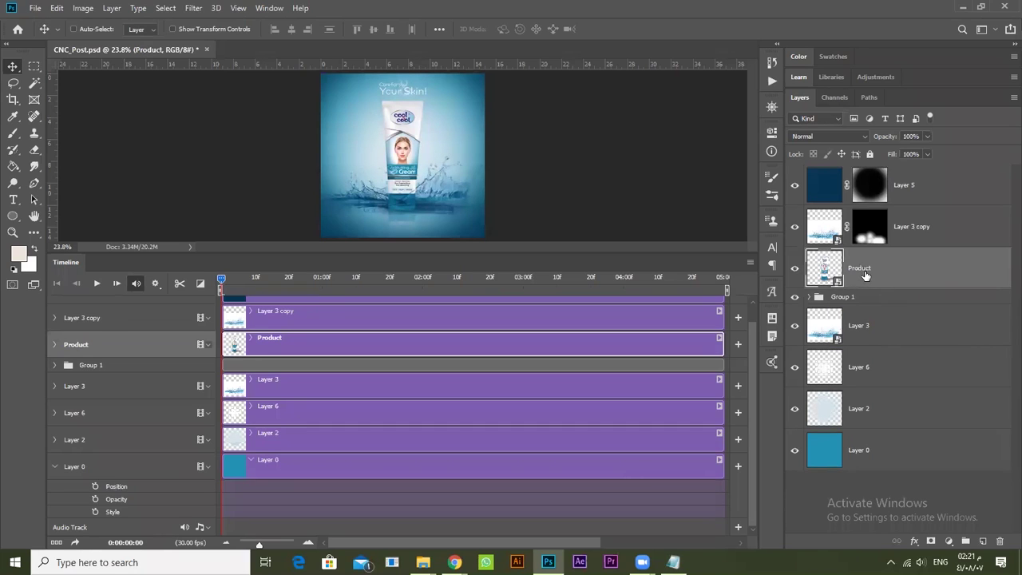
Rename Layer 3, the water splash behind the product, as Back_Splash.
{"action": "double_click", "coordinate": [859, 325]}
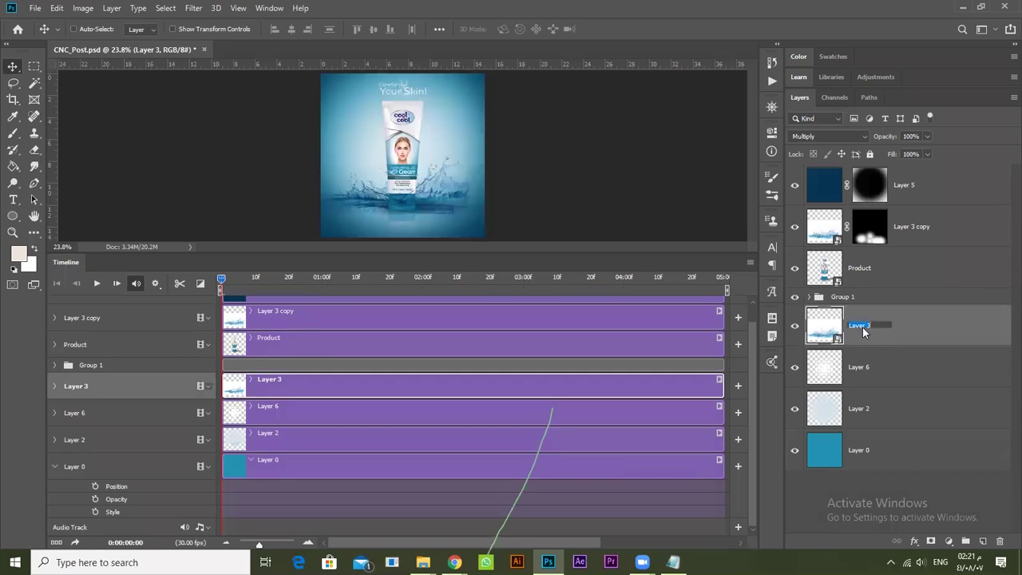
{"action": "type", "text": "Back"}
{"action": "type", "text": "Solad"}
{"action": "type", "text": "sh"}
{"action": "key", "text": "Return"}
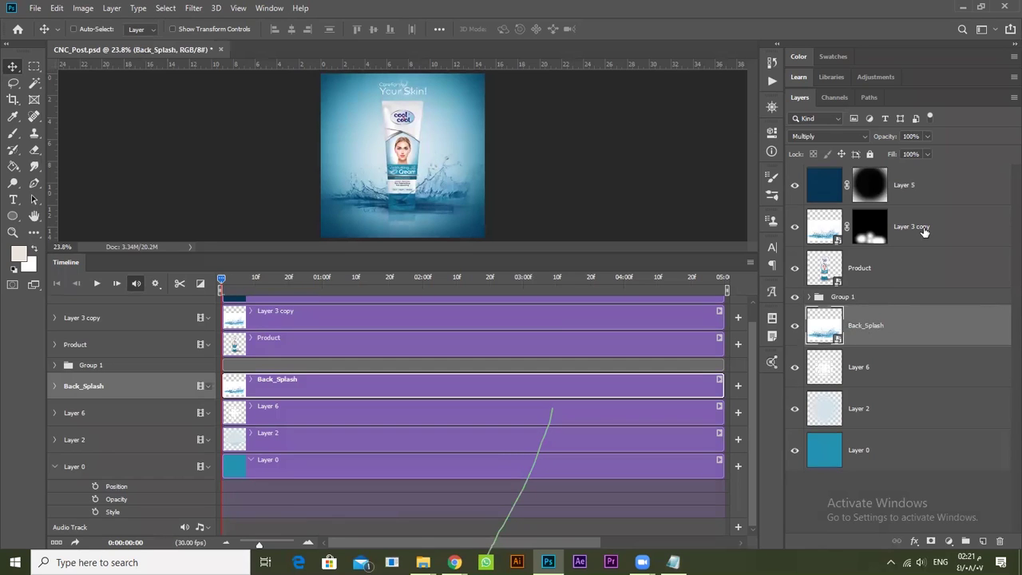
Rename Layer 3 copy, the masked water splash above the product, as FrontSplash.
{"action": "double_click", "coordinate": [917, 227]}
{"action": "type", "text": "Front_S"}
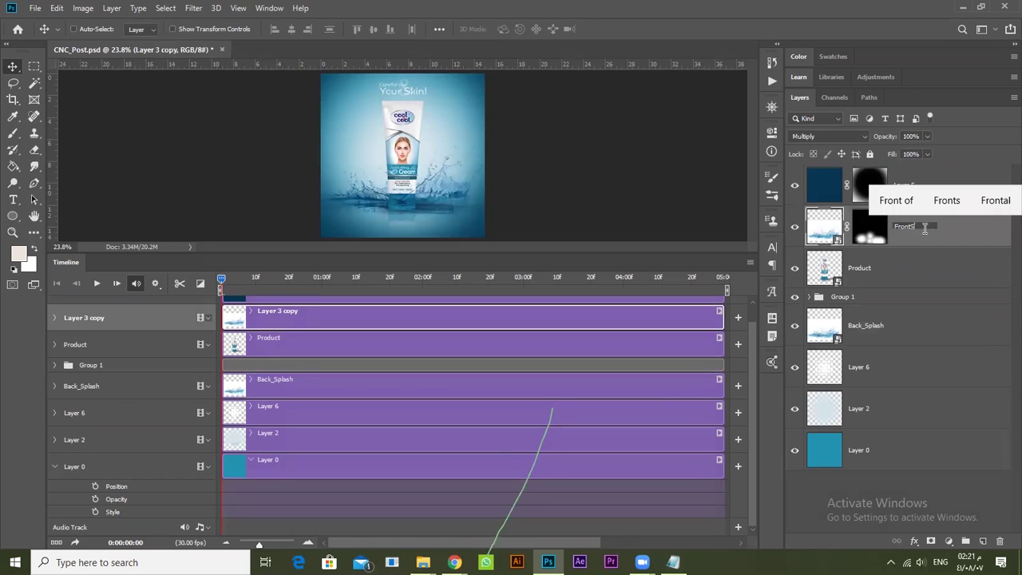
{"action": "type", "text": "plash"}
{"action": "key", "text": "Return"}
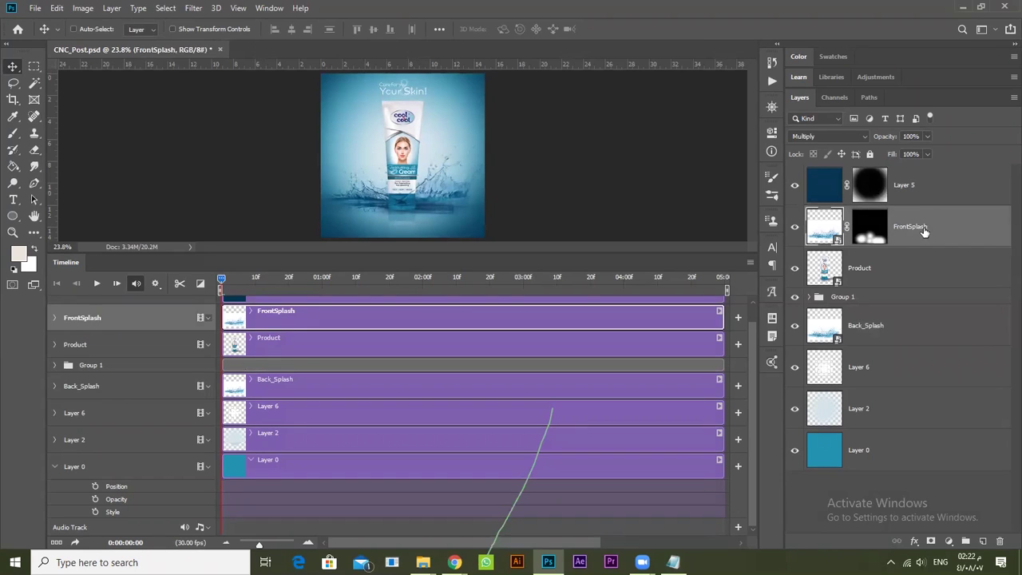
Rename the masked dark blue Layer 5 as Vintage and the text group Group 1 as Content.
{"action": "double_click", "coordinate": [911, 182]}
{"action": "type", "text": "Vintage"}
{"action": "key", "text": "Return"}
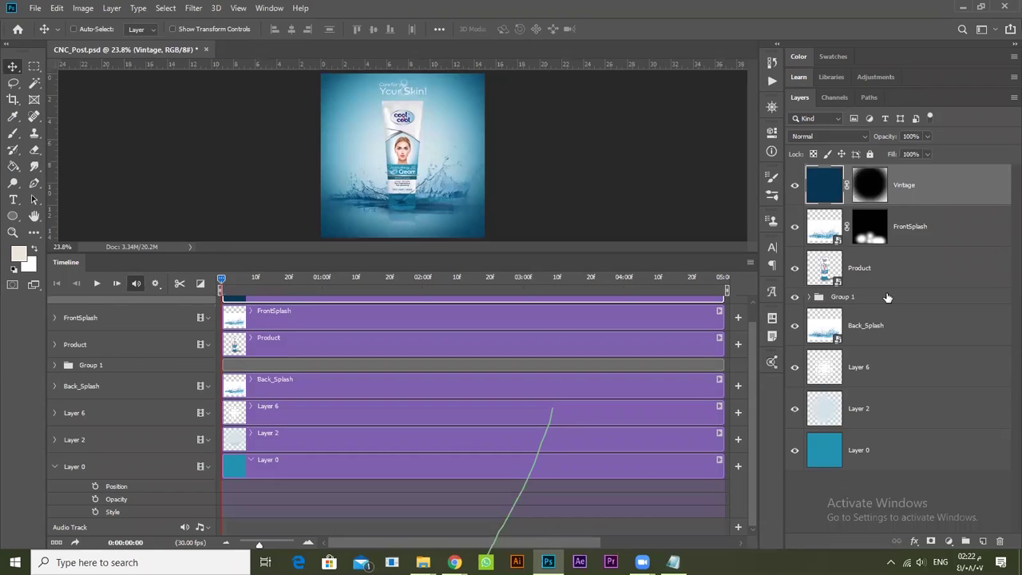
{"action": "left_click", "coordinate": [880, 297]}
{"action": "double_click", "coordinate": [836, 296]}
{"action": "type", "text": "Content"}
{"action": "key", "text": "Return"}
Rename Layer 6, the soft light layer below the back splash, as Hlaftone.
{"action": "left_click", "coordinate": [862, 371]}
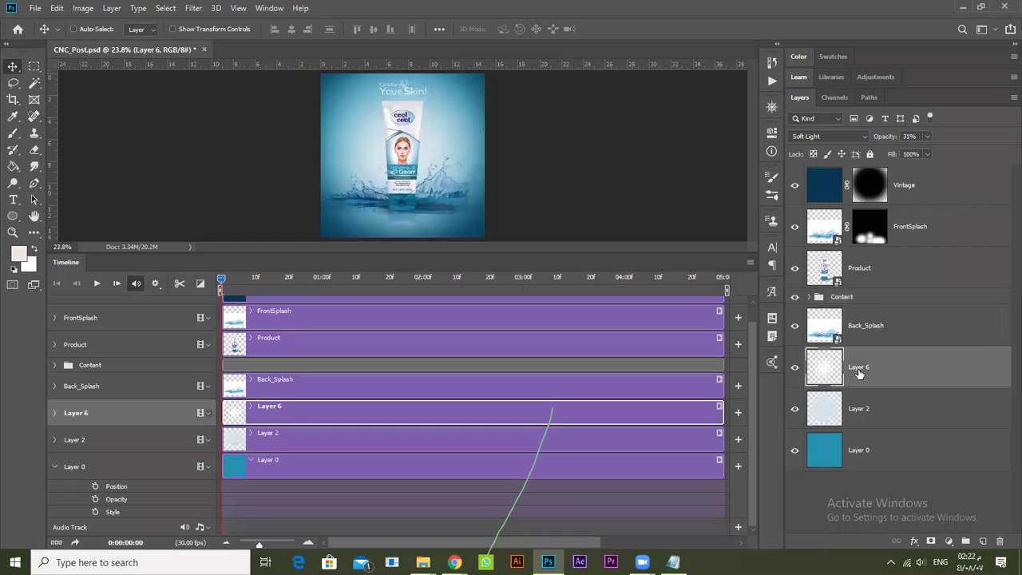
{"action": "double_click", "coordinate": [858, 368]}
{"action": "type", "text": "Ha"}
{"action": "type", "text": "laftone"}
{"action": "key", "text": "Return"}
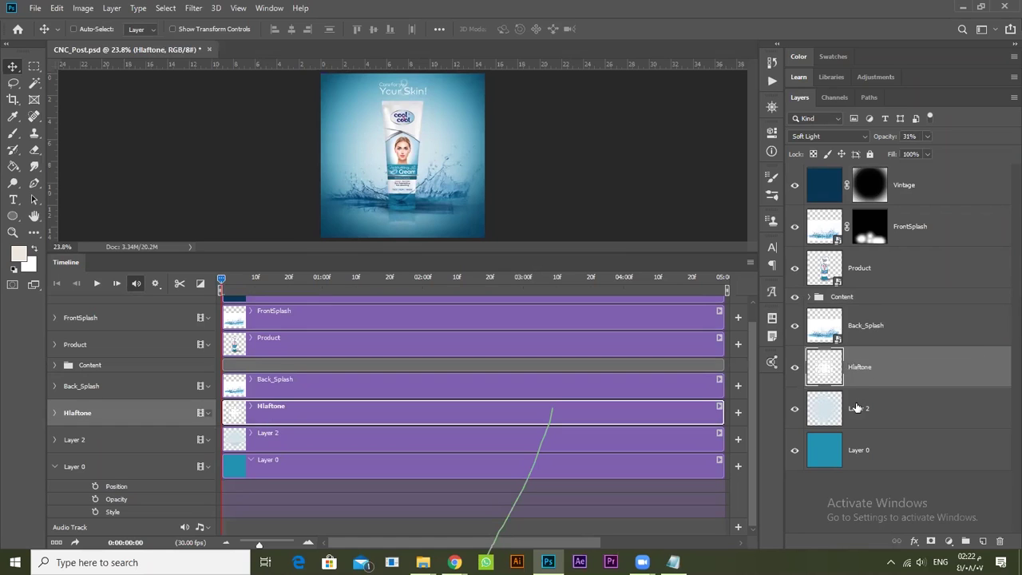
Rename Layer 2, the pale glow above the blue base layer, as Higlight.
{"action": "double_click", "coordinate": [855, 408]}
{"action": "type", "text": "H"}
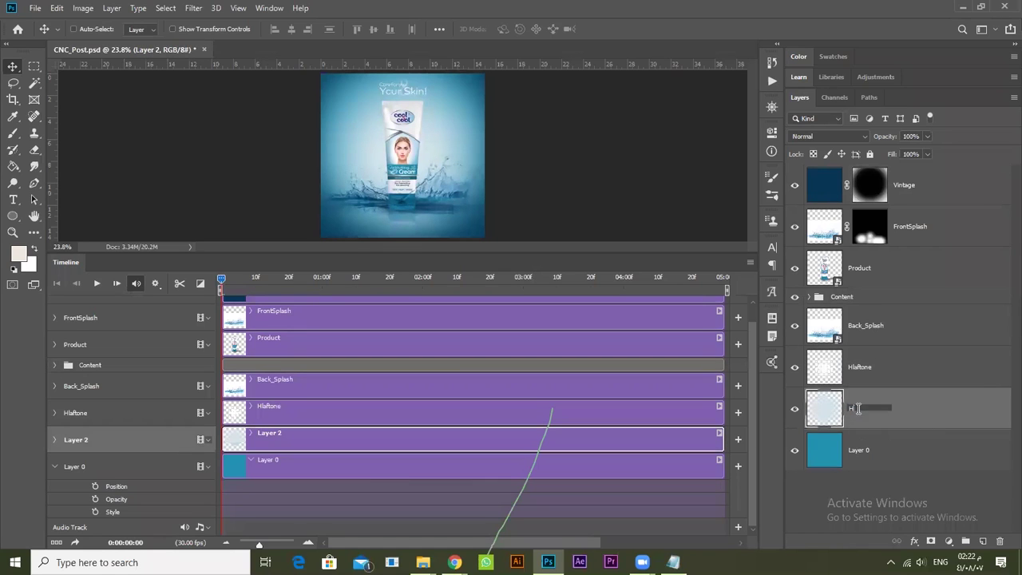
{"action": "type", "text": "igh"}
{"action": "type", "text": "ight"}
{"action": "key", "text": "Return"}
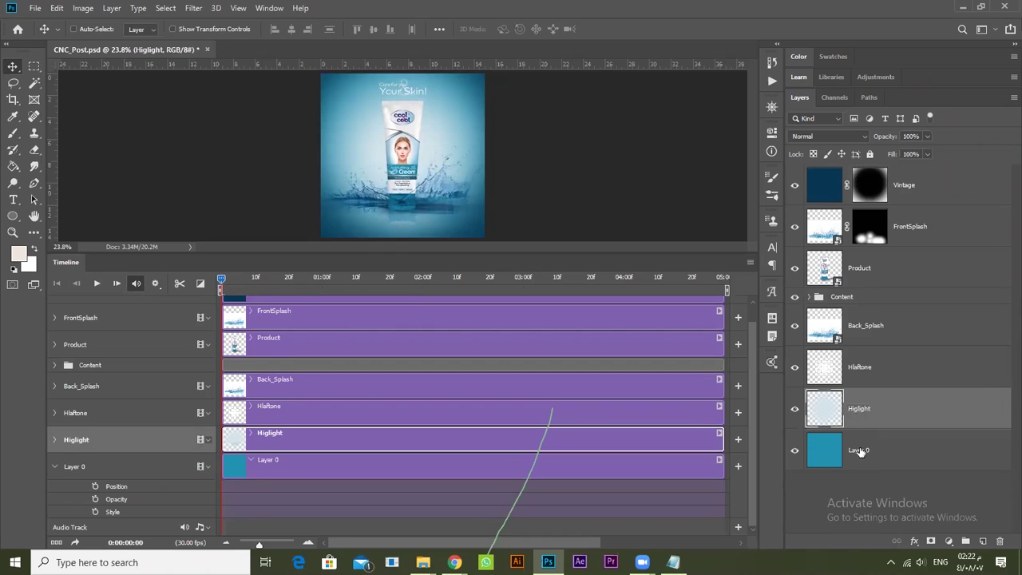
Rename Layer 0, the solid blue base layer, as Background.
{"action": "double_click", "coordinate": [860, 449]}
{"action": "type", "text": "Backg"}
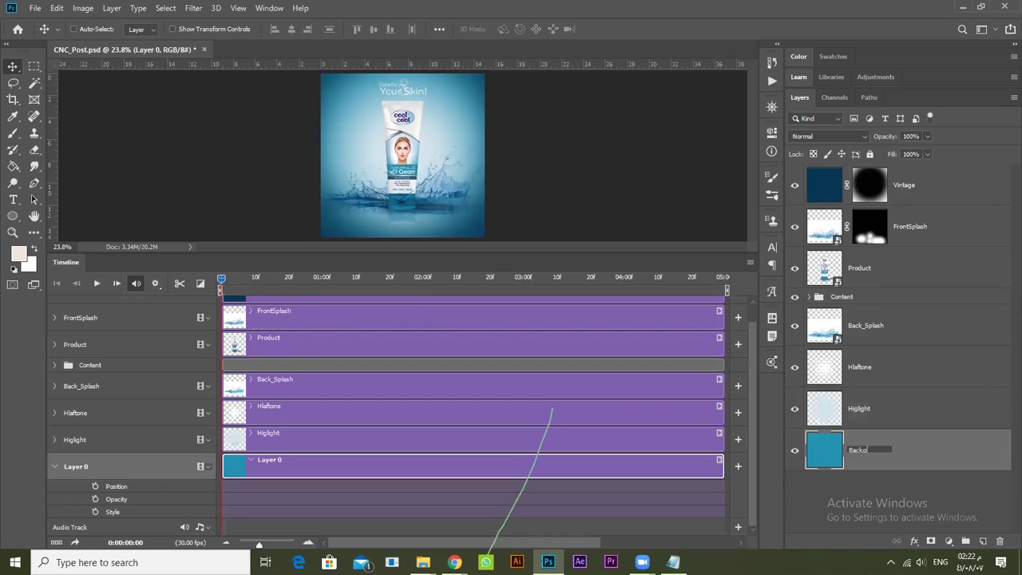
{"action": "type", "text": "round"}
{"action": "key", "text": "Return"}
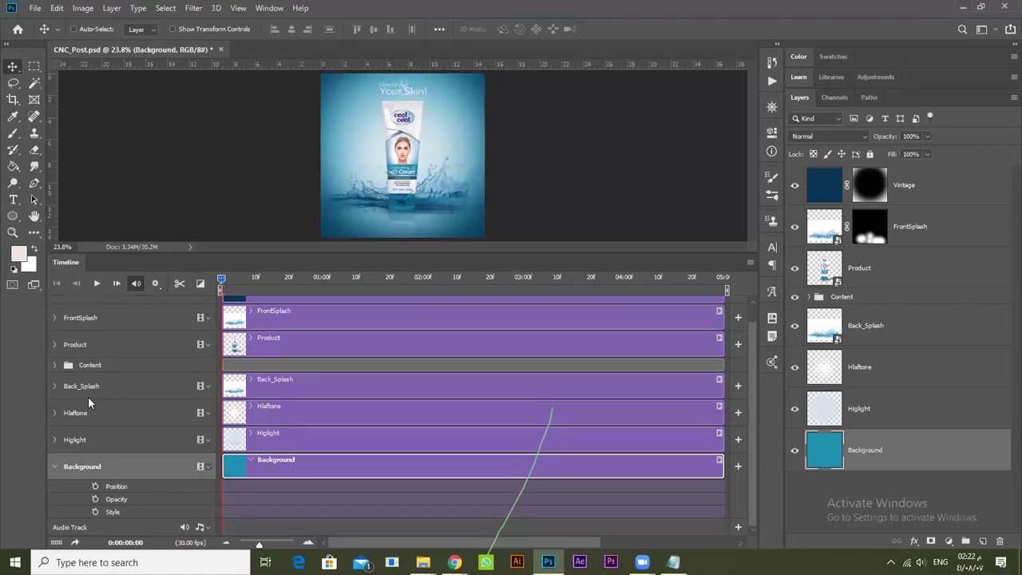
Animate the Product layer's Transform so the tube slides in from beyond the canvas's right edge, with the end keyframe at about 1:05.
{"action": "left_click", "coordinate": [54, 463]}
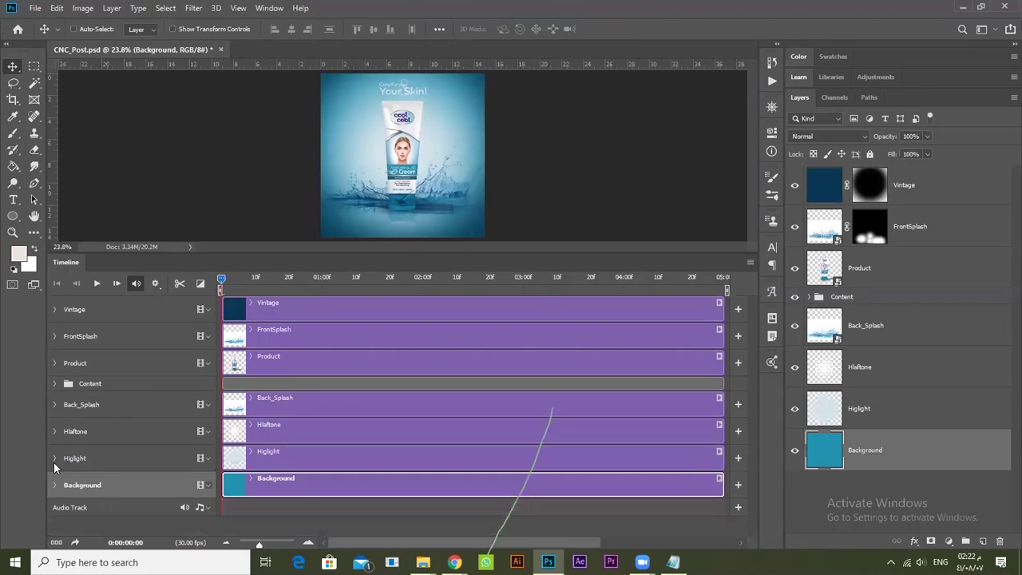
{"action": "left_click", "coordinate": [75, 406]}
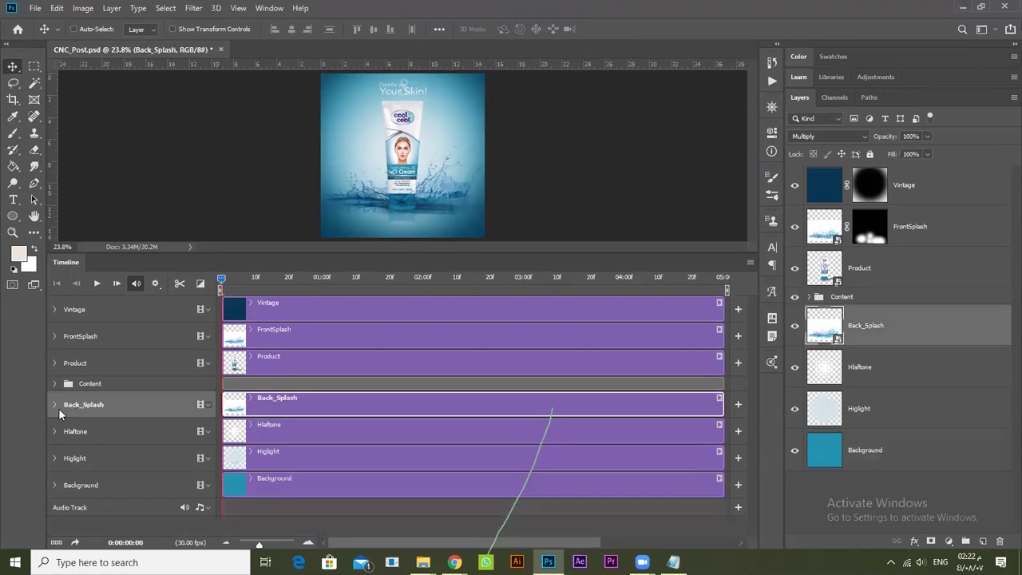
{"action": "left_click", "coordinate": [90, 363]}
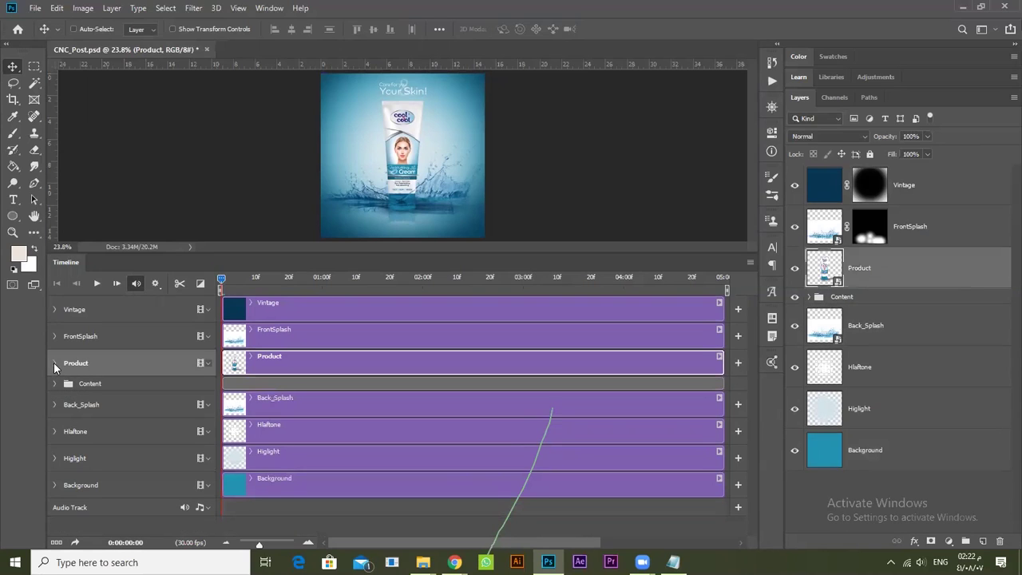
{"action": "left_click", "coordinate": [53, 362]}
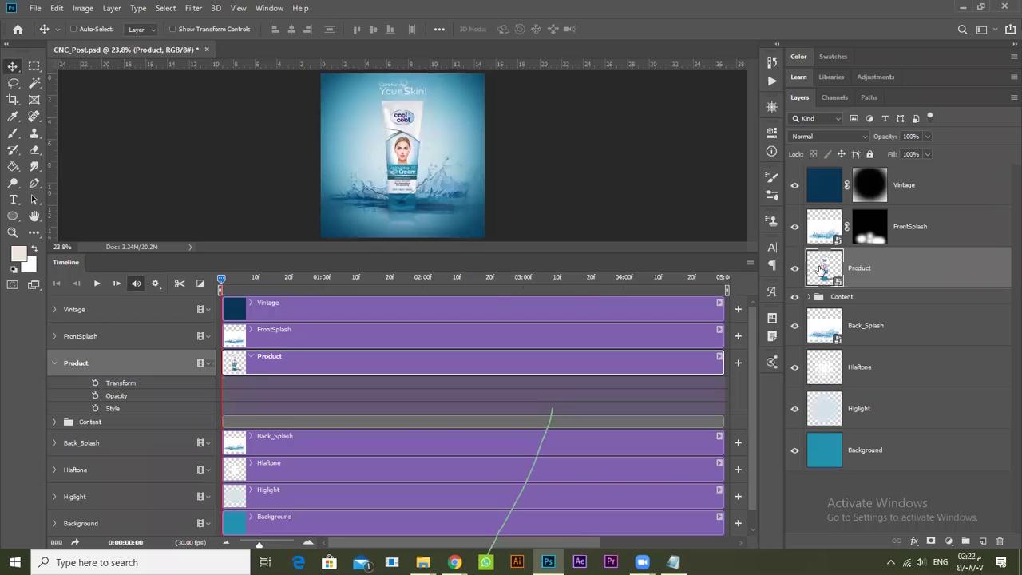
{"action": "left_click", "coordinate": [96, 382]}
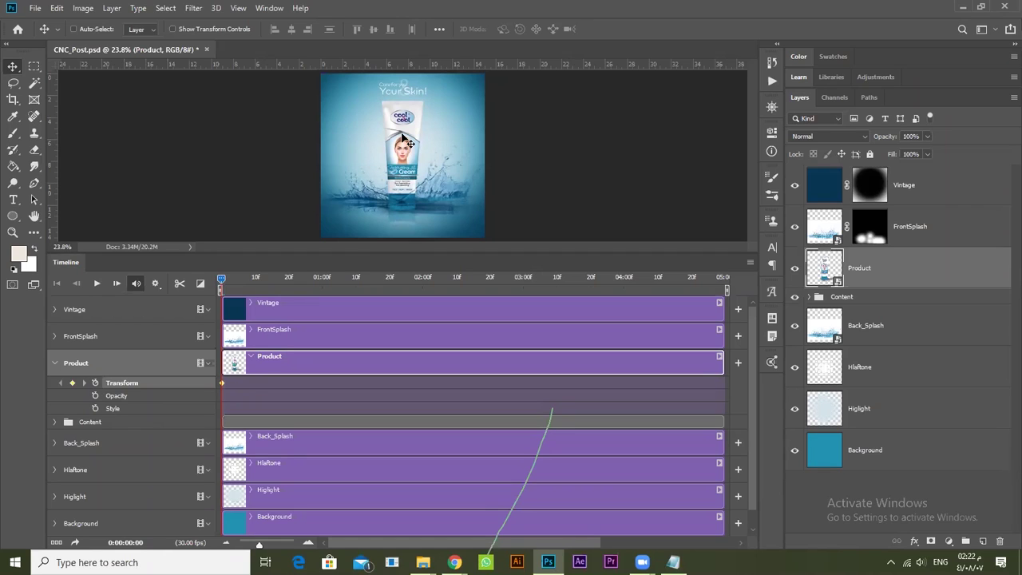
{"action": "left_click_drag", "start_coordinate": [221, 383], "coordinate": [338, 382]}
{"action": "left_click_drag", "start_coordinate": [405, 152], "coordinate": [501, 154]}
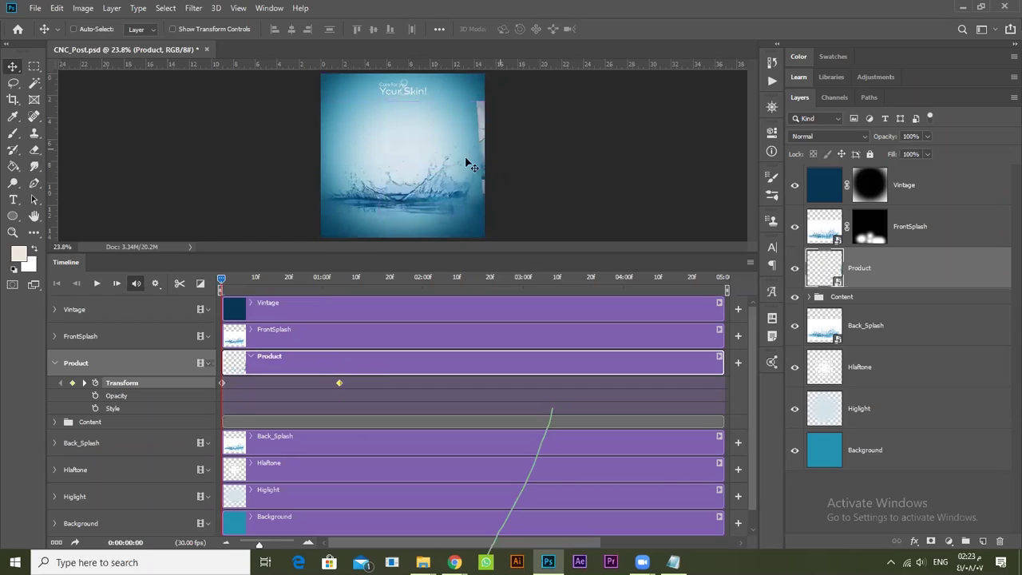
Play and scrub through the Product layer's slide-in animation.
{"action": "key", "text": "space"}
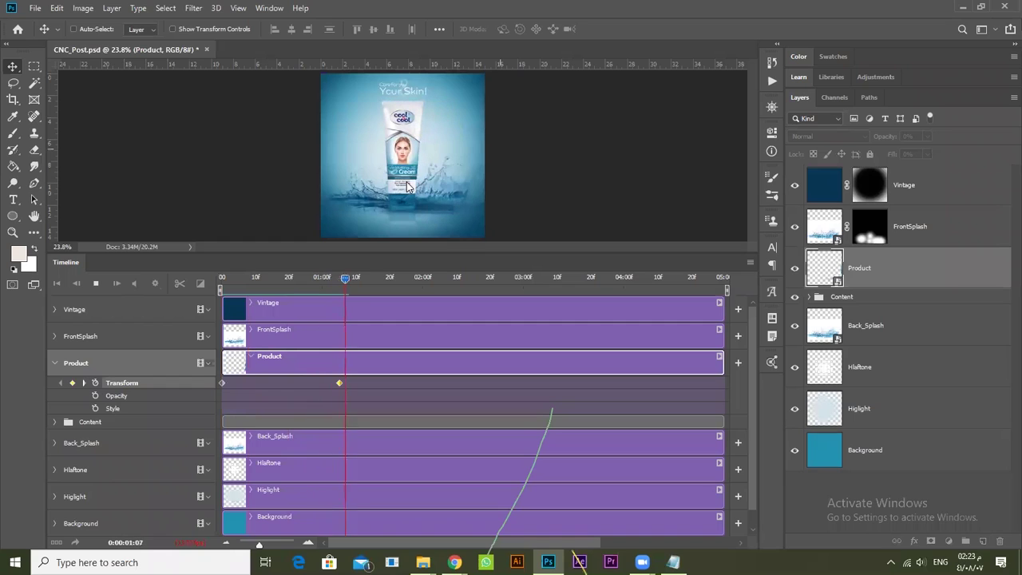
{"action": "key", "text": "space"}
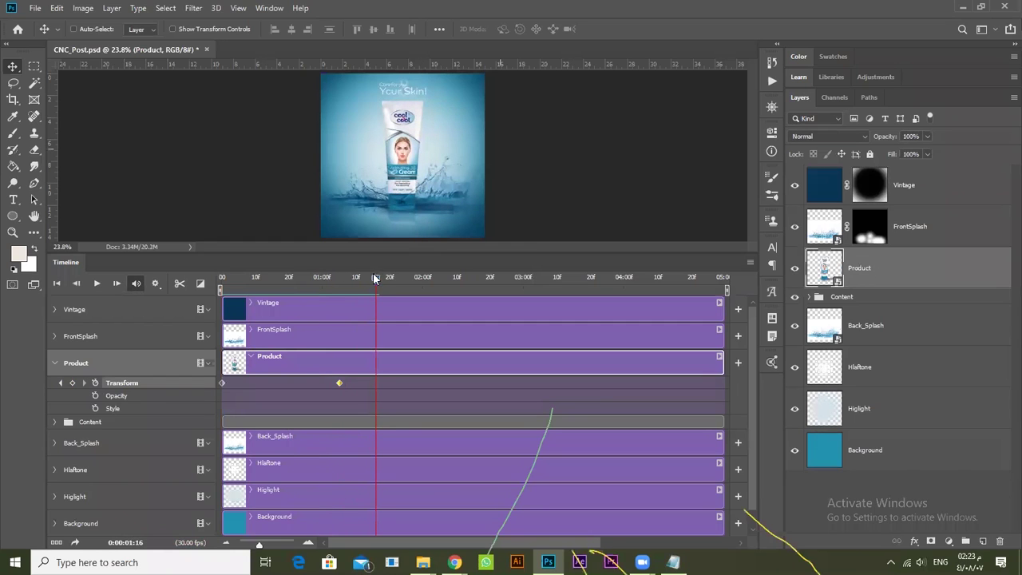
{"action": "left_click_drag", "start_coordinate": [374, 277], "coordinate": [256, 280]}
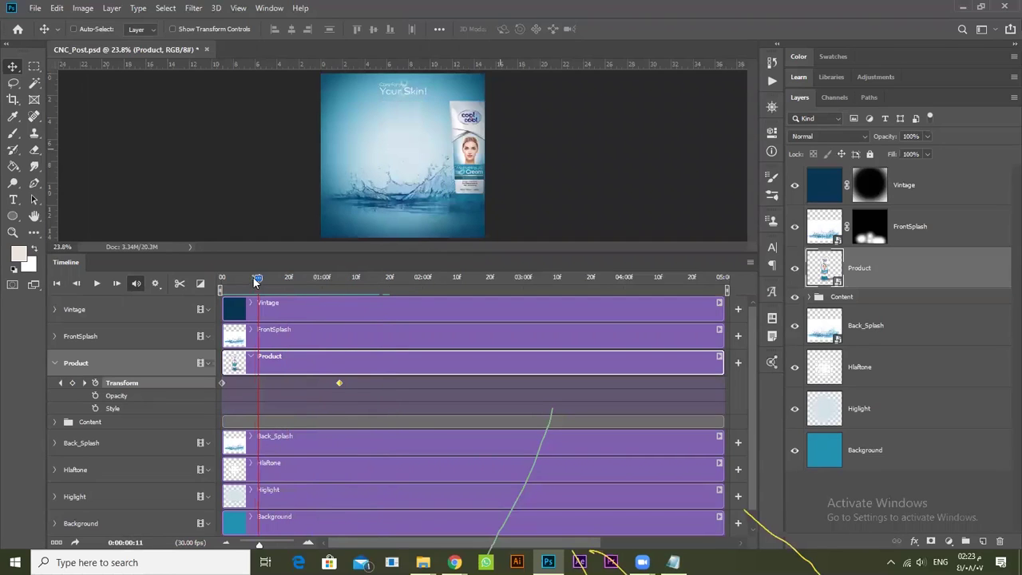
{"action": "left_click", "coordinate": [385, 276]}
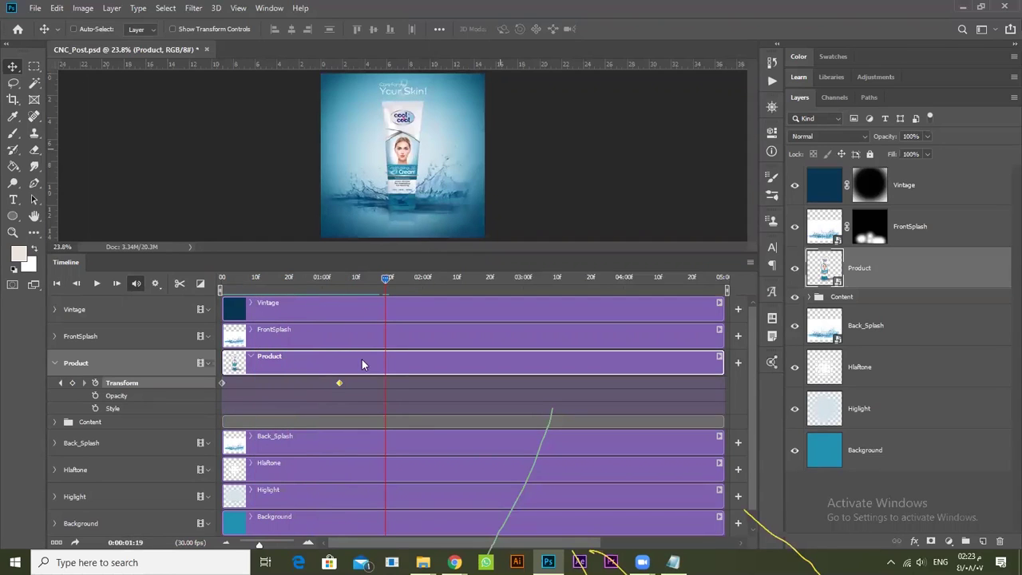
Move the Product layer's end Transform keyframe to about frame 13 and scrub through the faster slide-in.
{"action": "left_click_drag", "start_coordinate": [337, 382], "coordinate": [264, 385]}
{"action": "left_click_drag", "start_coordinate": [314, 277], "coordinate": [270, 298]}
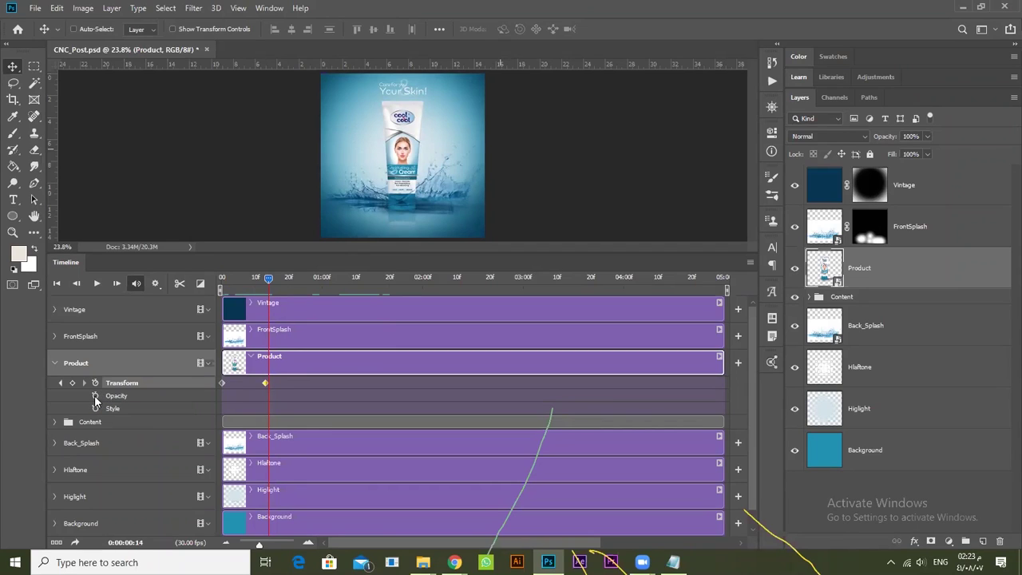
{"action": "left_click_drag", "start_coordinate": [267, 279], "coordinate": [211, 285]}
{"action": "left_click", "coordinate": [294, 291]}
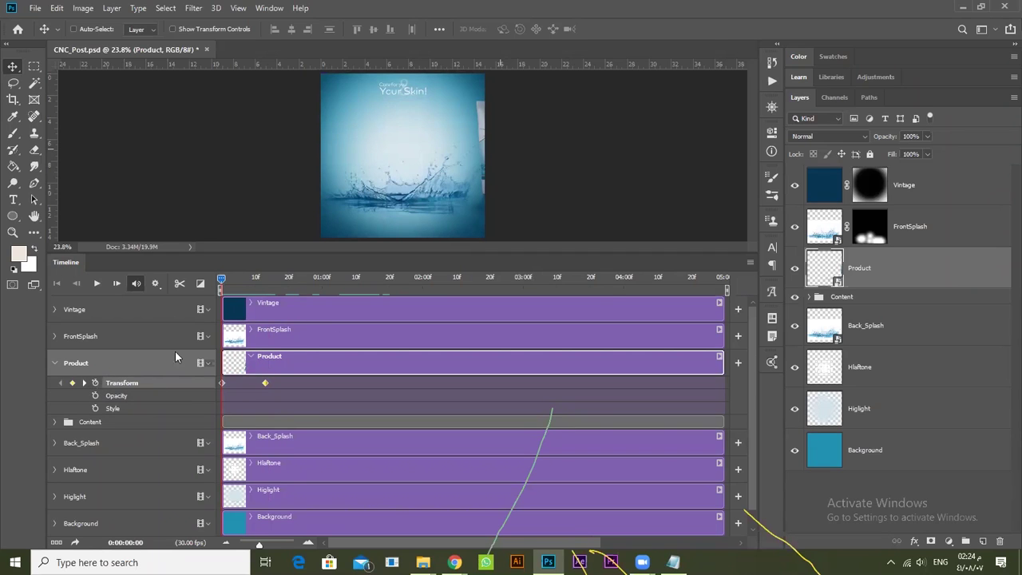
{"action": "left_click", "coordinate": [299, 280]}
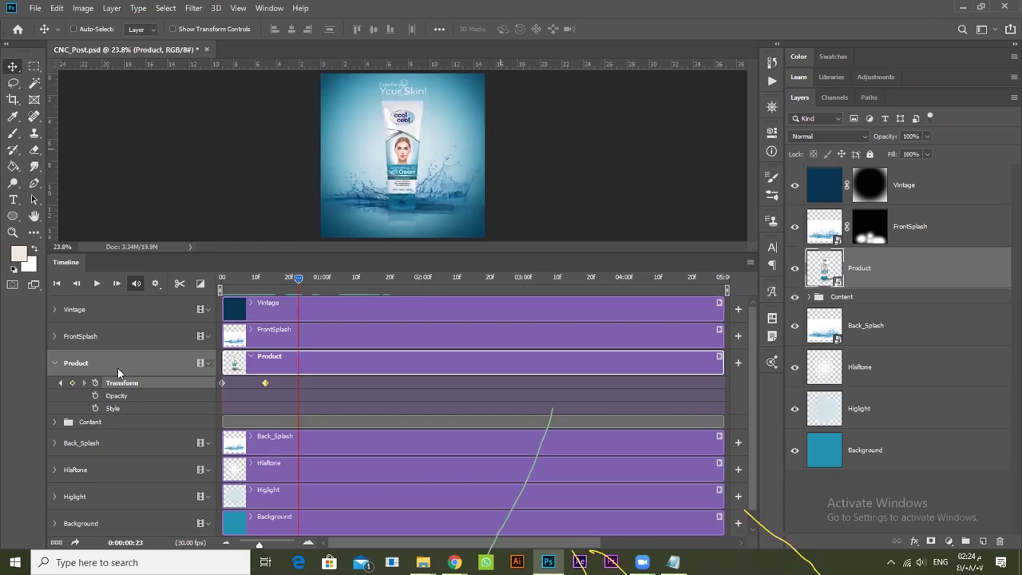
Remove the Product layer's Transform animation, return the playhead to the start and collapse the layer's track.
{"action": "left_click", "coordinate": [96, 383]}
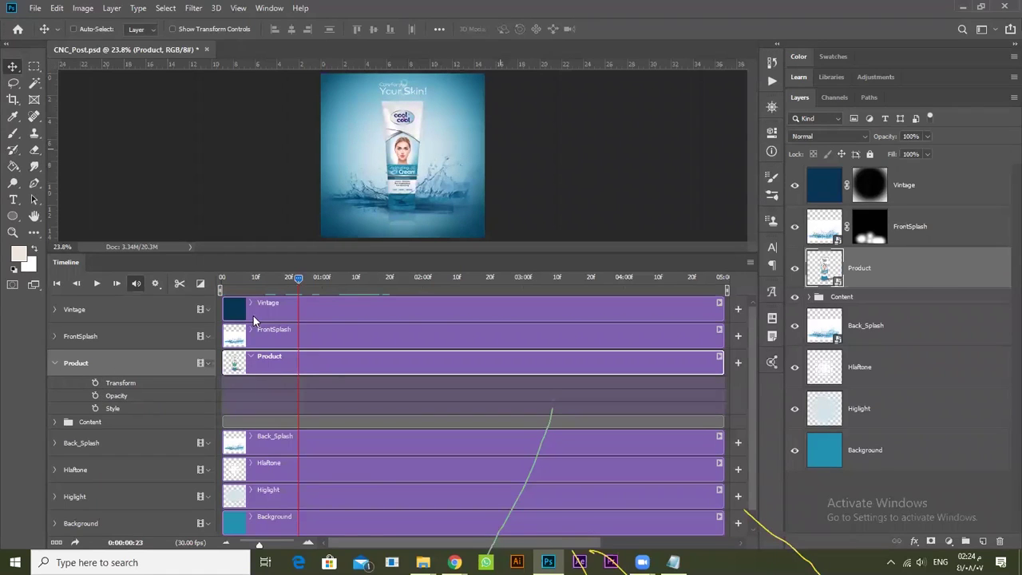
{"action": "left_click_drag", "start_coordinate": [281, 279], "coordinate": [202, 283]}
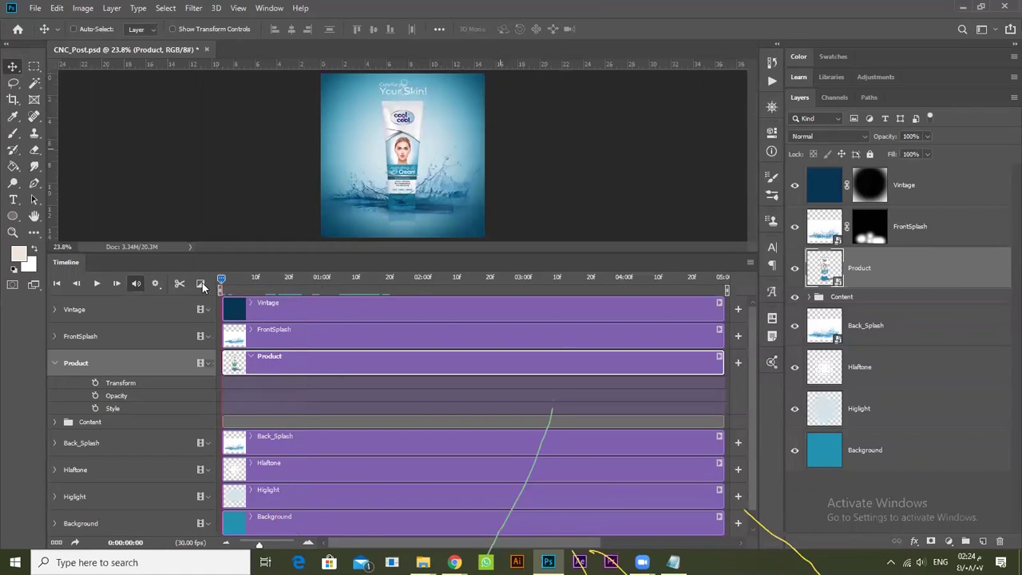
{"action": "left_click", "coordinate": [55, 363]}
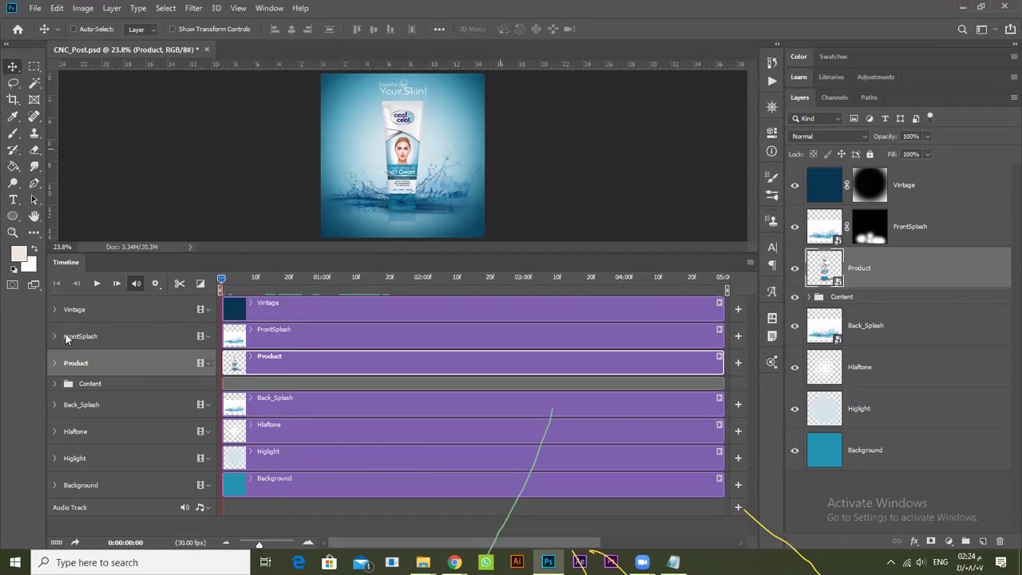
Enable keyframes at the timeline start for the Vintage layer's Layer Mask Position, Layer Mask Enable and Opacity.
{"action": "left_click", "coordinate": [54, 310]}
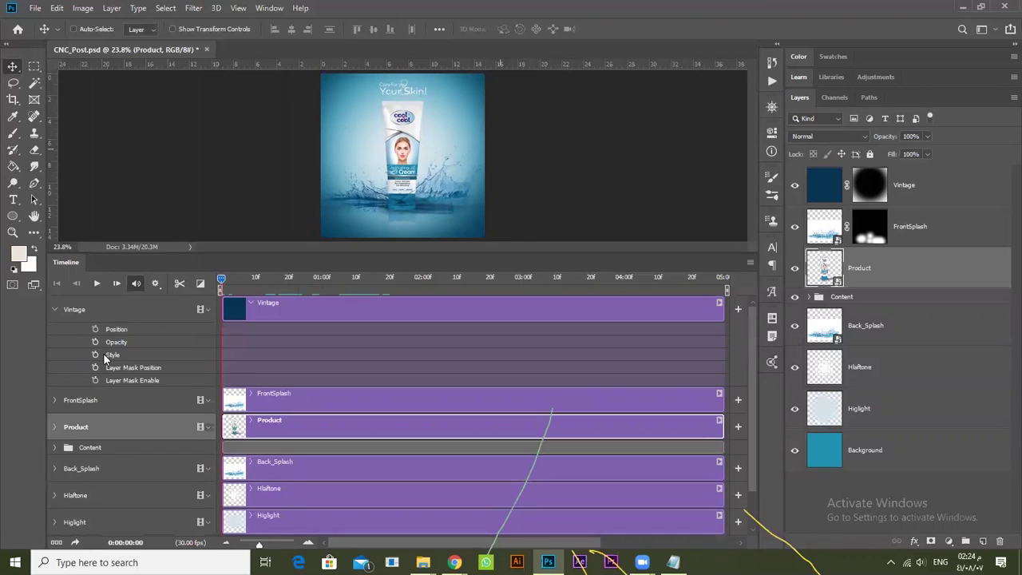
{"action": "left_click", "coordinate": [295, 310]}
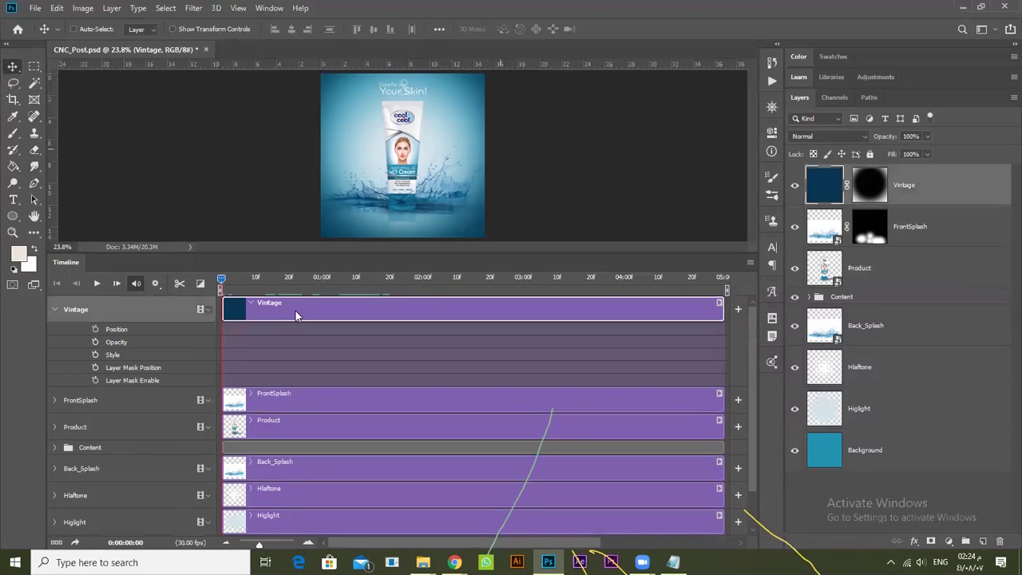
{"action": "left_click", "coordinate": [95, 367]}
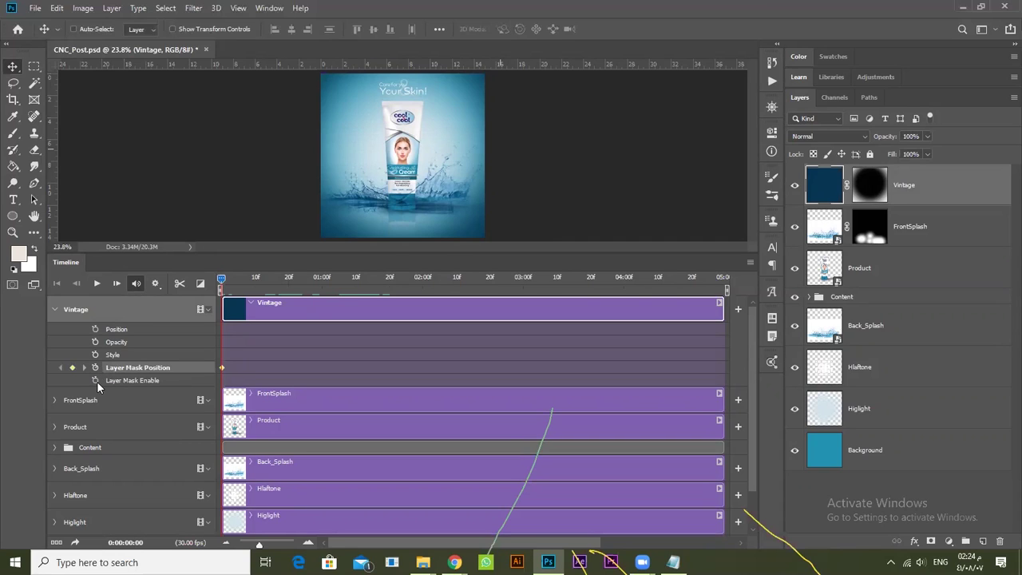
{"action": "left_click", "coordinate": [96, 380]}
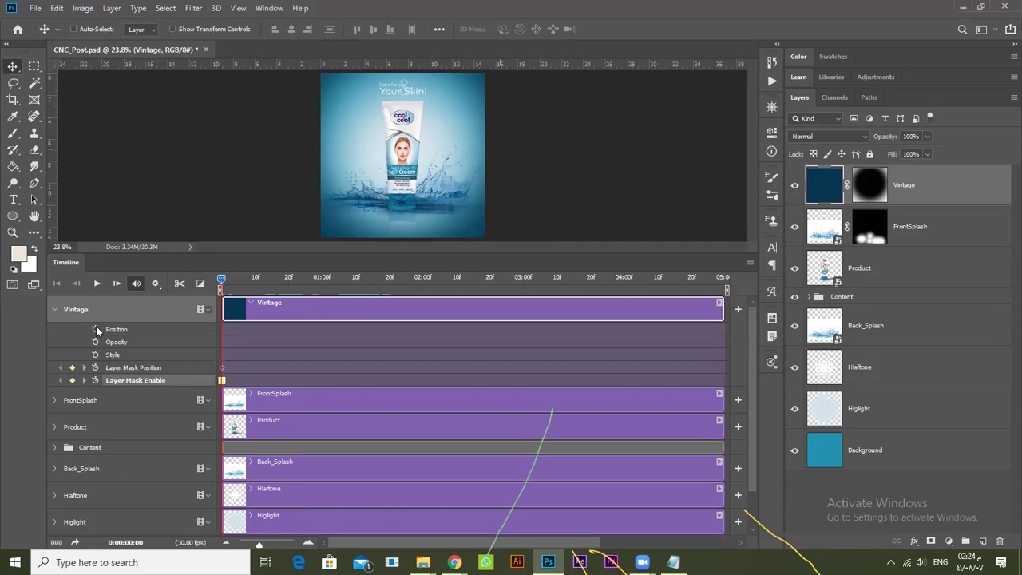
{"action": "left_click", "coordinate": [96, 342]}
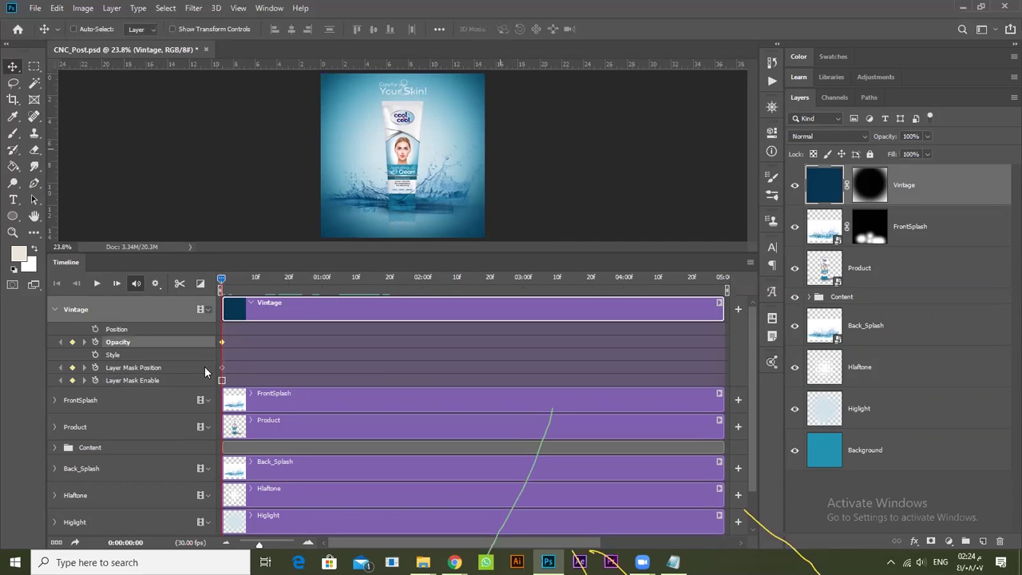
Fade the Vintage layer in from 0% opacity at the start to 100% at about frame 16, and preview the fade.
{"action": "left_click_drag", "start_coordinate": [221, 341], "coordinate": [274, 337]}
{"action": "left_click_drag", "start_coordinate": [882, 140], "coordinate": [803, 154]}
{"action": "key", "text": "space"}
{"action": "key", "text": "space"}
{"action": "left_click_drag", "start_coordinate": [311, 280], "coordinate": [273, 302]}
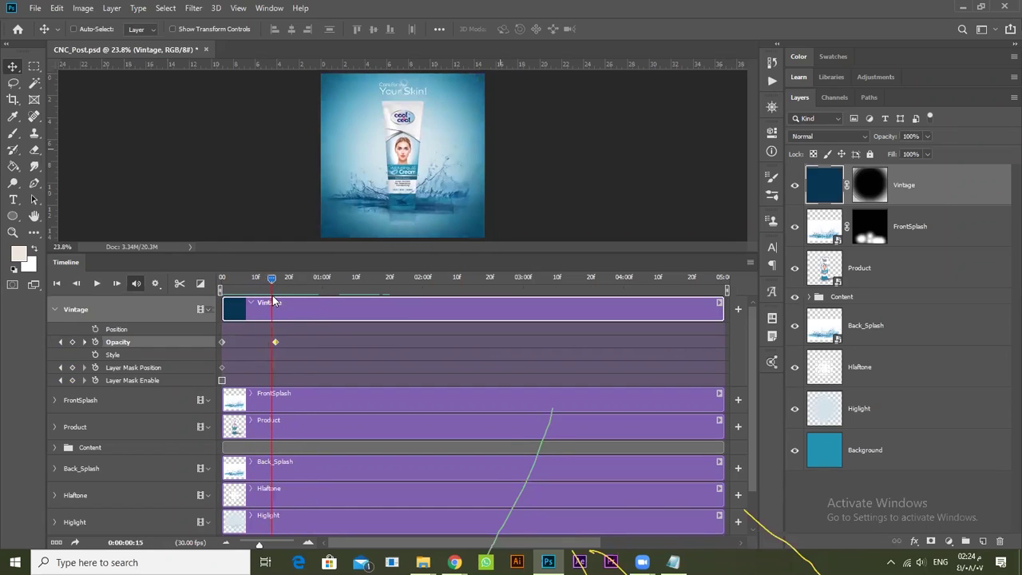
{"action": "mouse_move", "coordinate": [273, 301]}
{"action": "left_mouse_down"}
{"action": "mouse_move", "coordinate": [236, 300]}
{"action": "mouse_move", "coordinate": [290, 303]}
{"action": "mouse_move", "coordinate": [232, 285]}
{"action": "mouse_move", "coordinate": [270, 288]}
{"action": "left_mouse_up"}
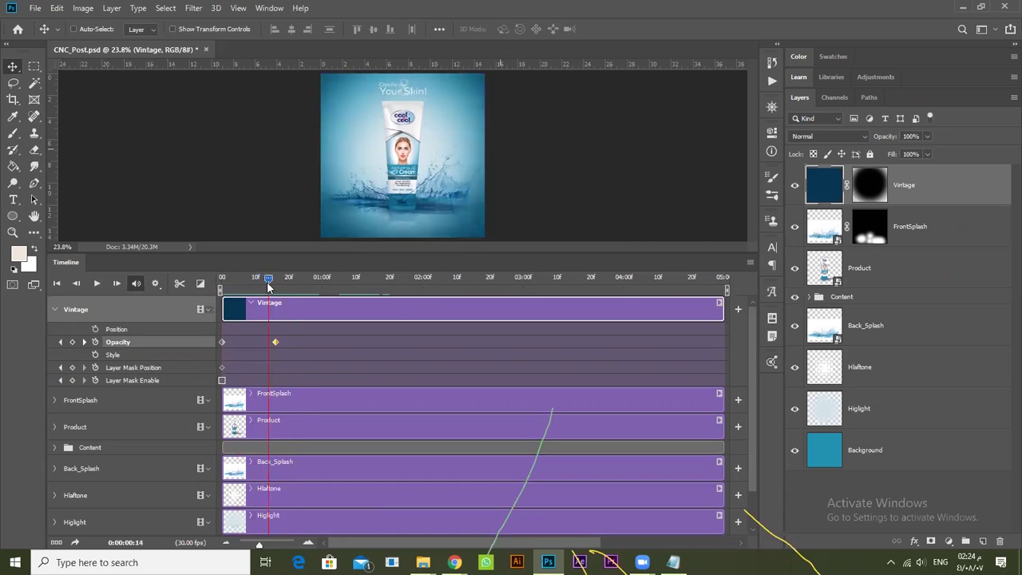
{"action": "left_click", "coordinate": [173, 365]}
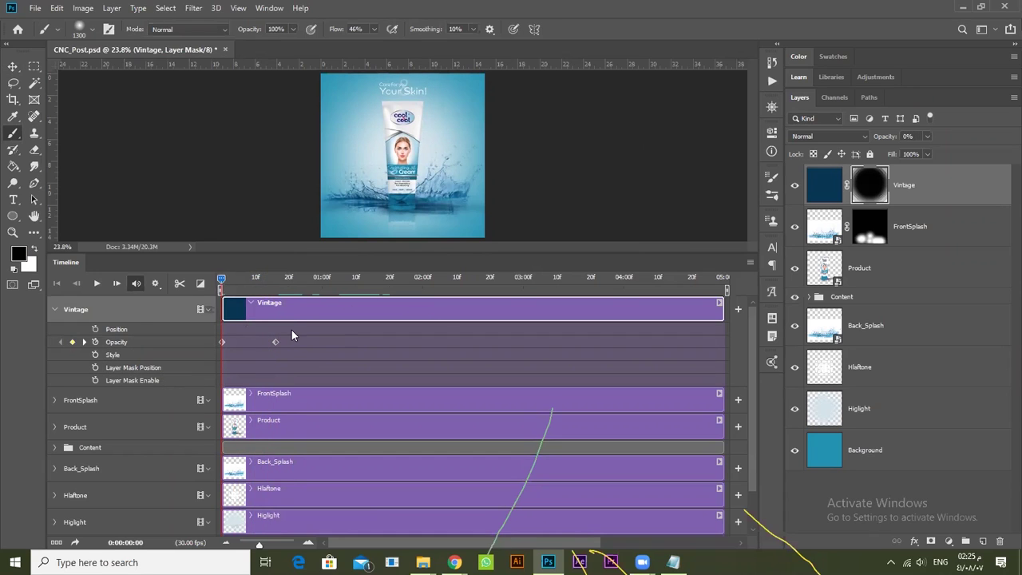
Remove the Vintage layer's Opacity animation with the playhead at frame 16 and collapse the layer's track.
{"action": "left_click", "coordinate": [96, 342]}
{"action": "key", "text": "ctrl+z"}
{"action": "left_click", "coordinate": [273, 283]}
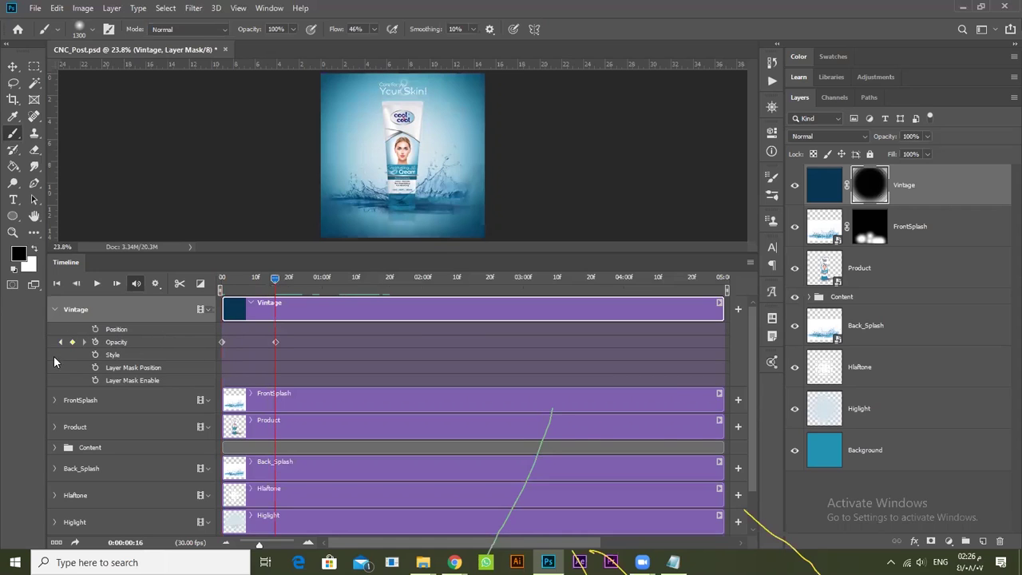
{"action": "left_click", "coordinate": [95, 343]}
{"action": "left_click", "coordinate": [54, 309]}
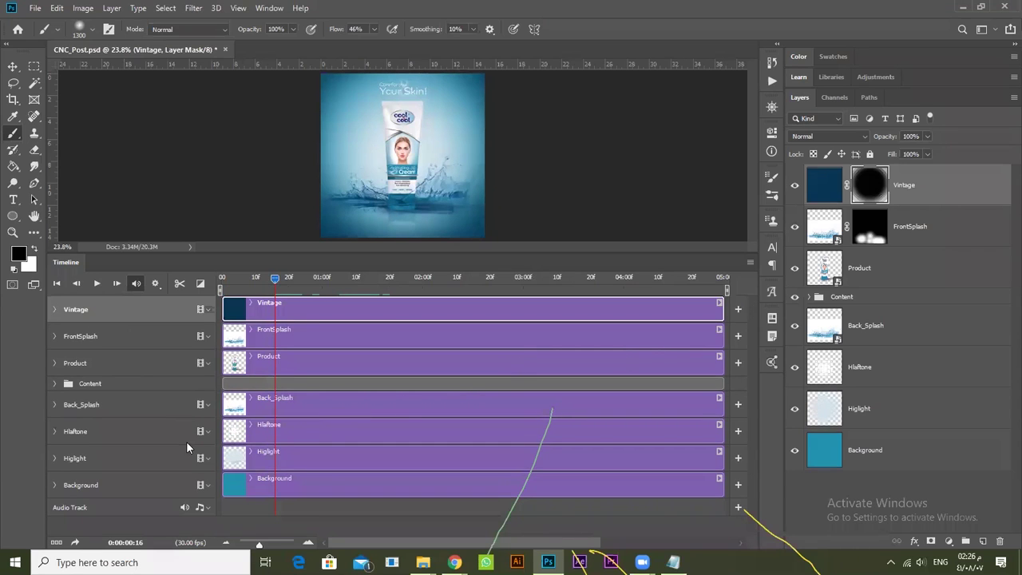
Expand the Content group and its Care for you text layer, and enable a Style keyframe for it at frame 16.
{"action": "left_click", "coordinate": [162, 382]}
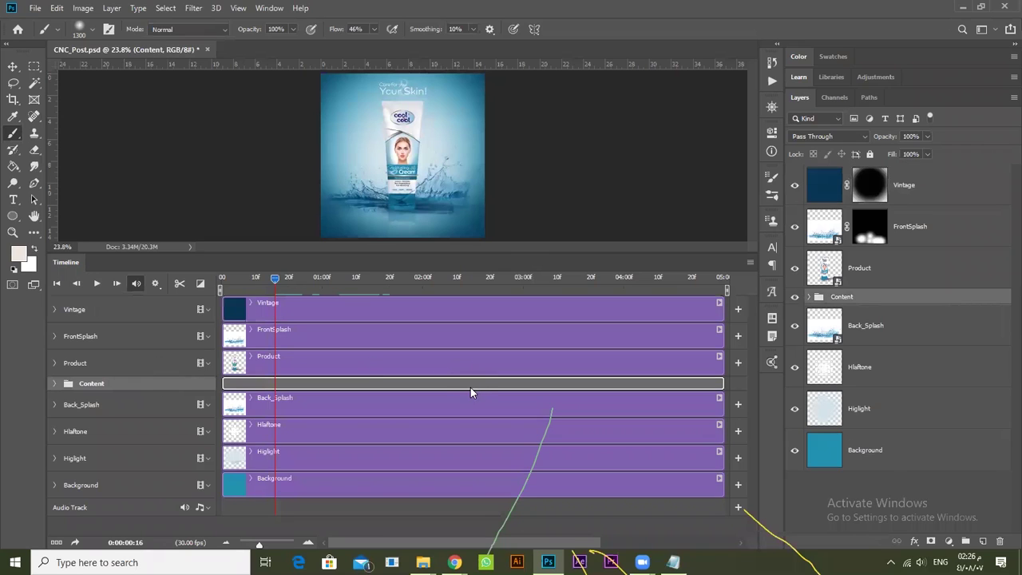
{"action": "left_click", "coordinate": [55, 383]}
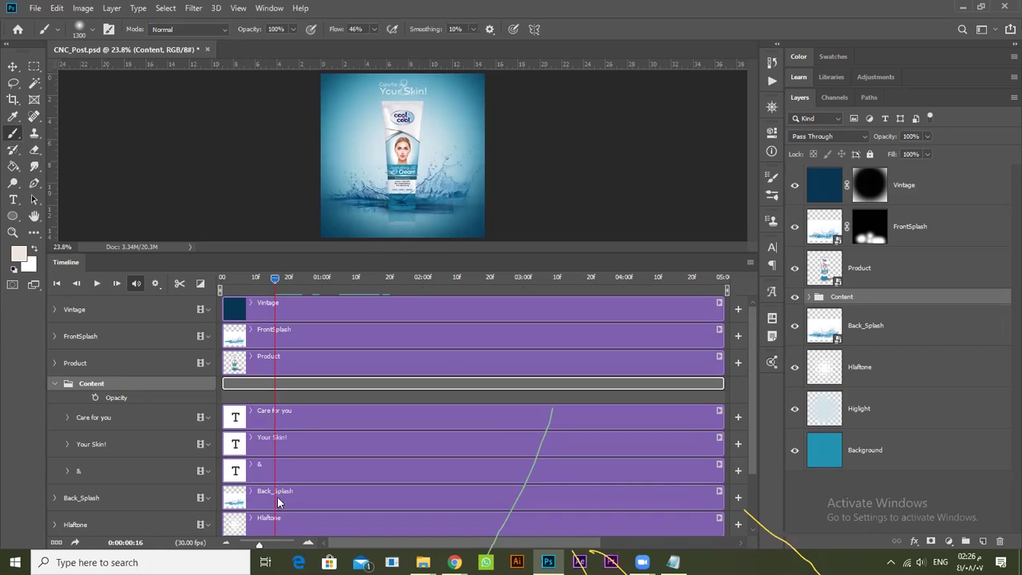
{"action": "left_click", "coordinate": [302, 419]}
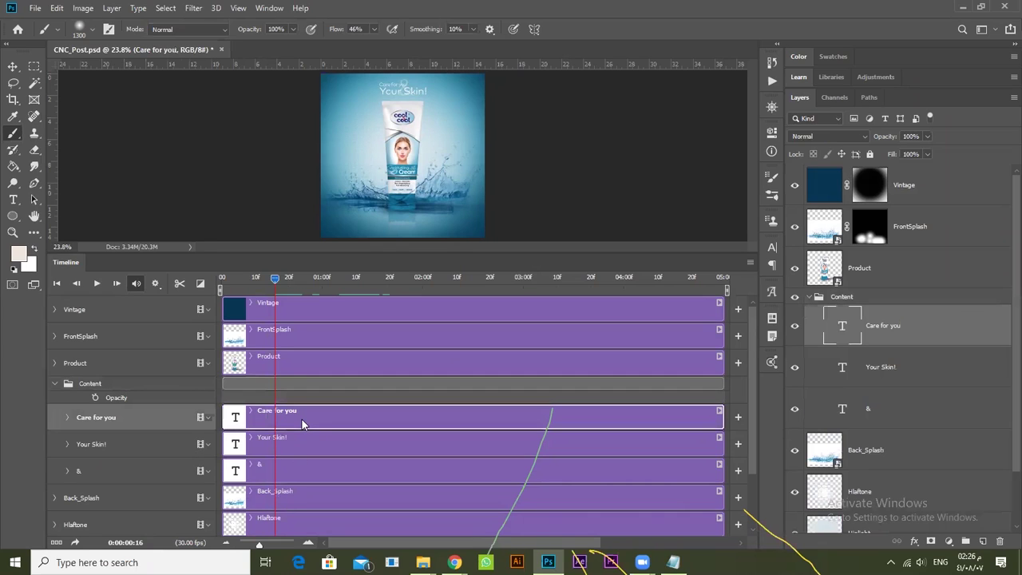
{"action": "right_click", "coordinate": [958, 328]}
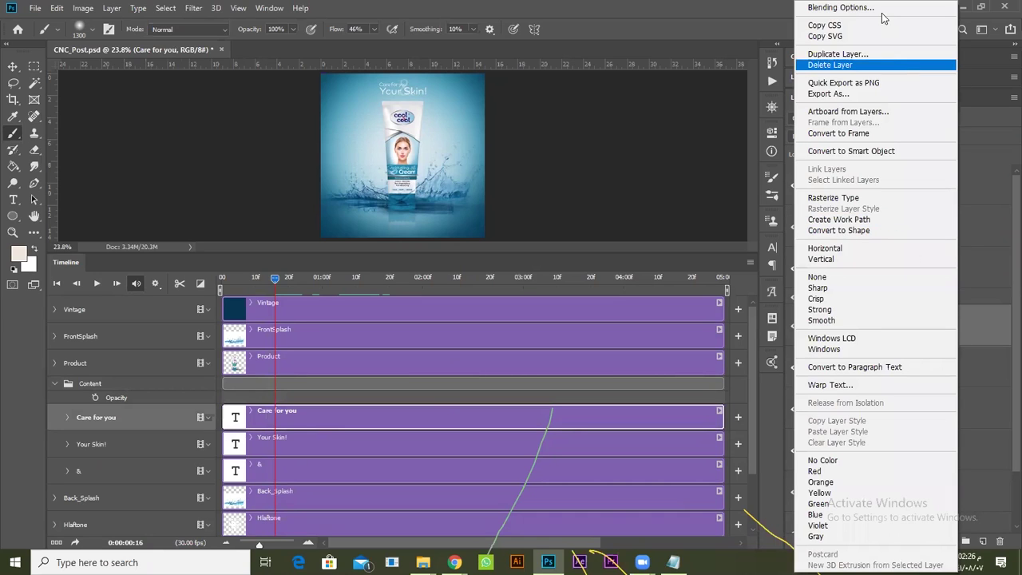
{"action": "left_click", "coordinate": [68, 417]}
{"action": "left_click", "coordinate": [68, 418]}
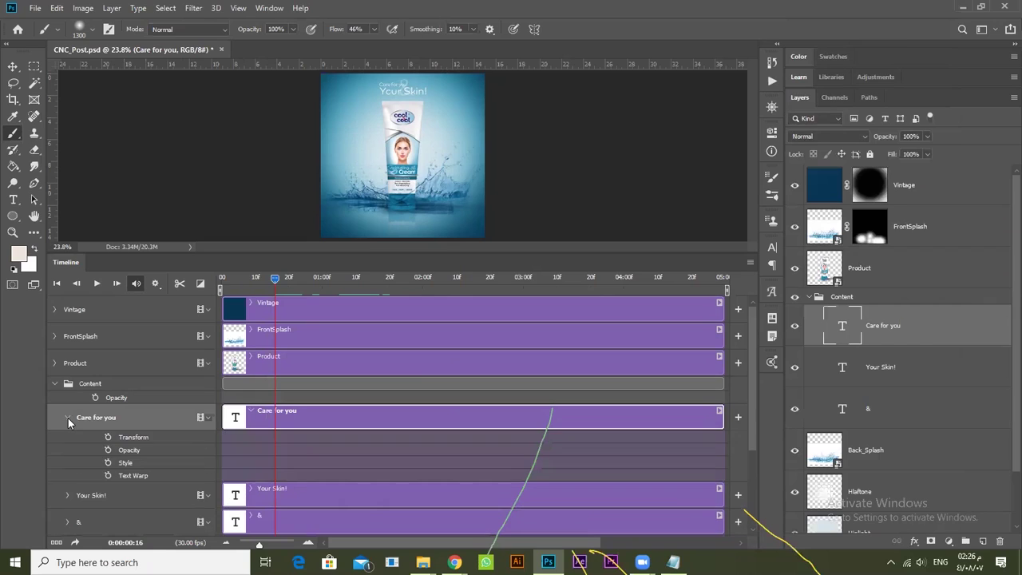
{"action": "left_click", "coordinate": [107, 463]}
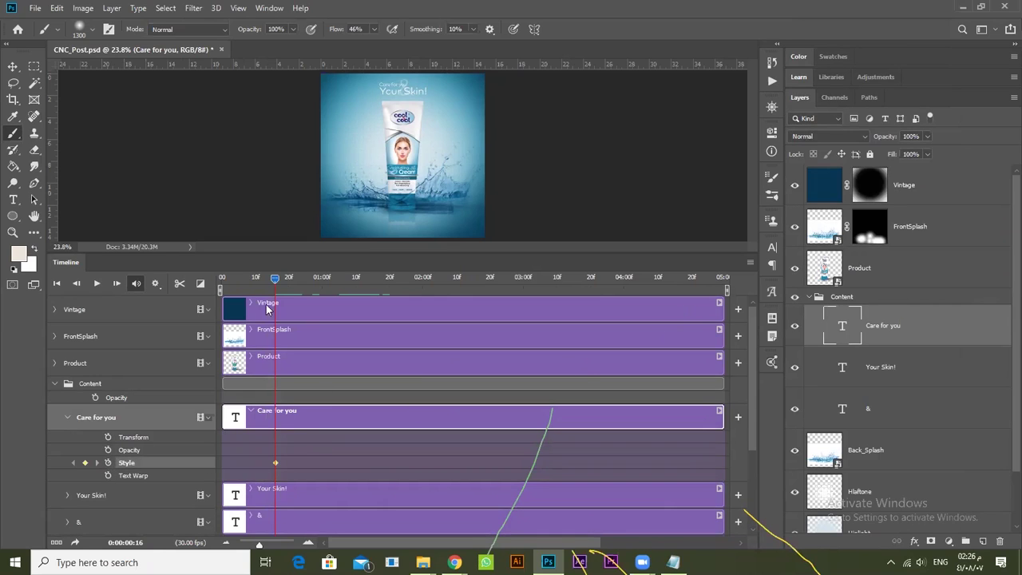
At the timeline start, add a dark red (#3b0a0a) Color Overlay to the Care for you layer.
{"action": "left_click_drag", "start_coordinate": [273, 277], "coordinate": [222, 280]}
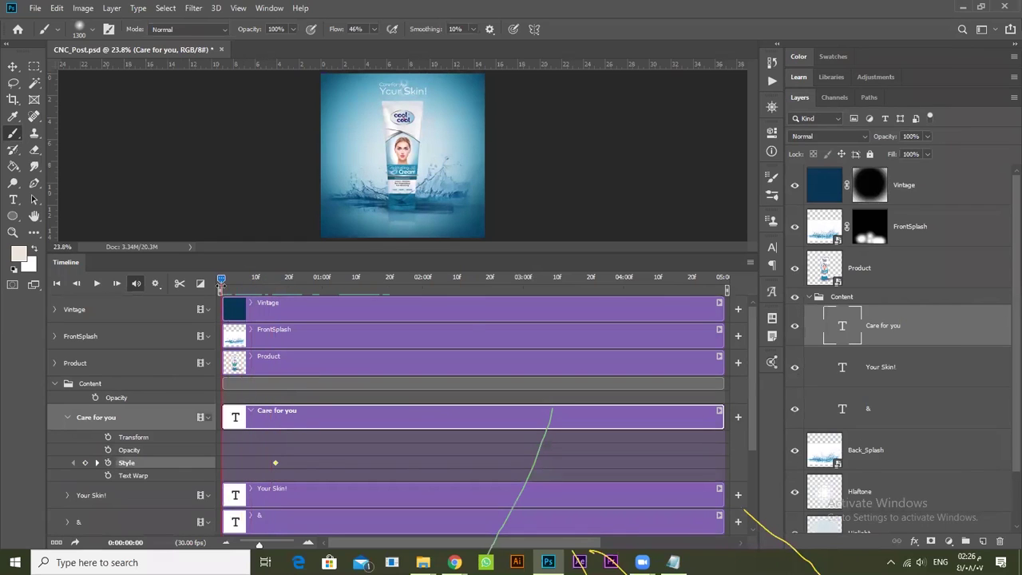
{"action": "double_click", "coordinate": [944, 325]}
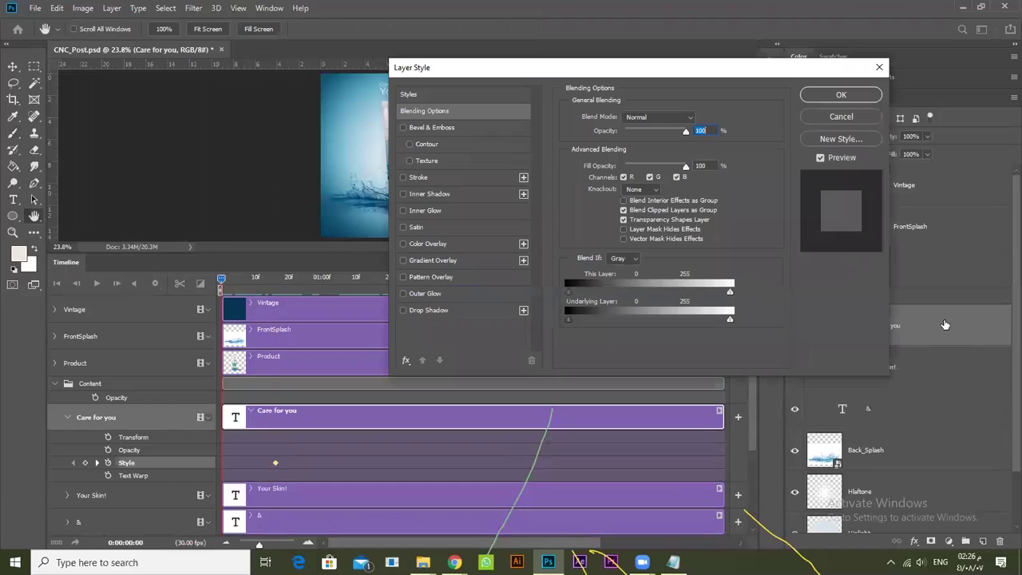
{"action": "left_click", "coordinate": [439, 244]}
{"action": "left_click_drag", "start_coordinate": [540, 72], "coordinate": [789, 83]}
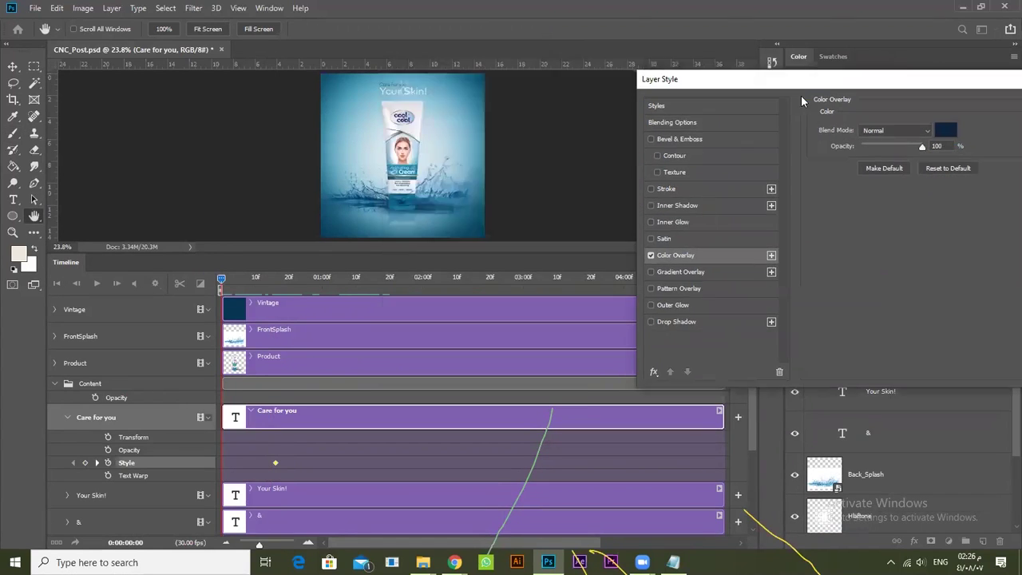
{"action": "left_click", "coordinate": [946, 132]}
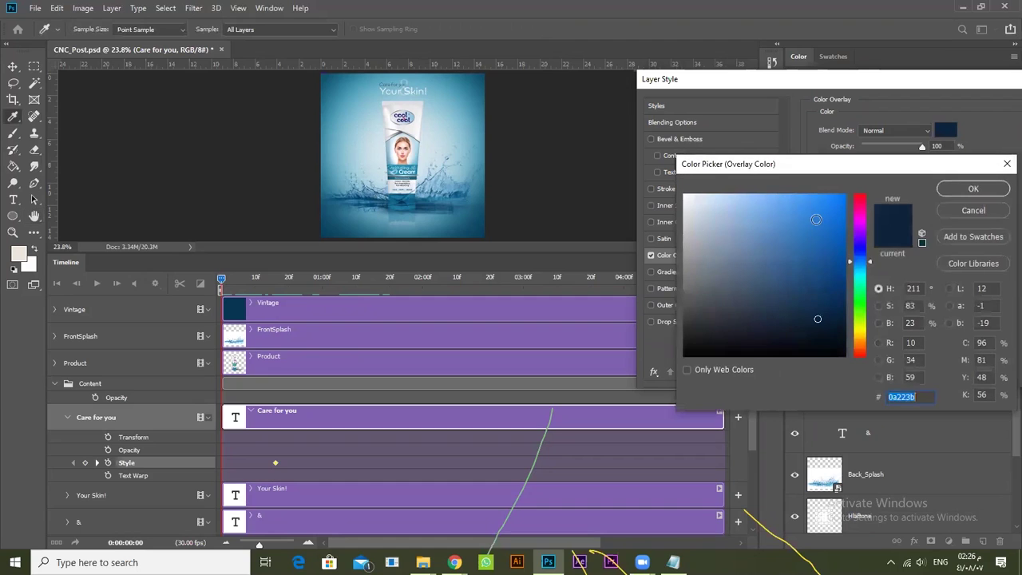
{"action": "left_click_drag", "start_coordinate": [860, 263], "coordinate": [862, 186]}
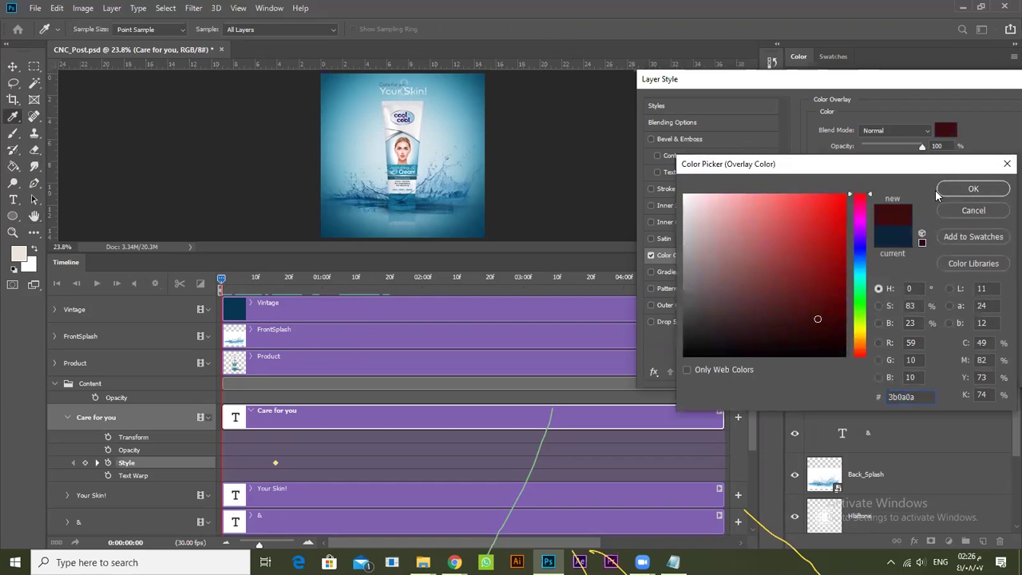
{"action": "left_click", "coordinate": [967, 188]}
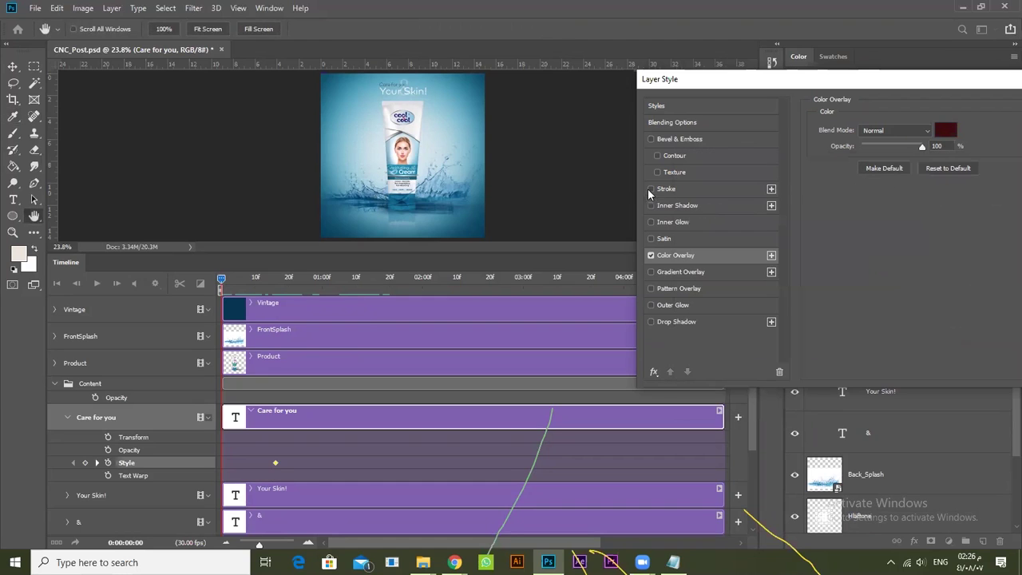
Add a white Stroke, 4 px in size and positioned outside, to the Care for you text.
{"action": "left_click", "coordinate": [690, 188]}
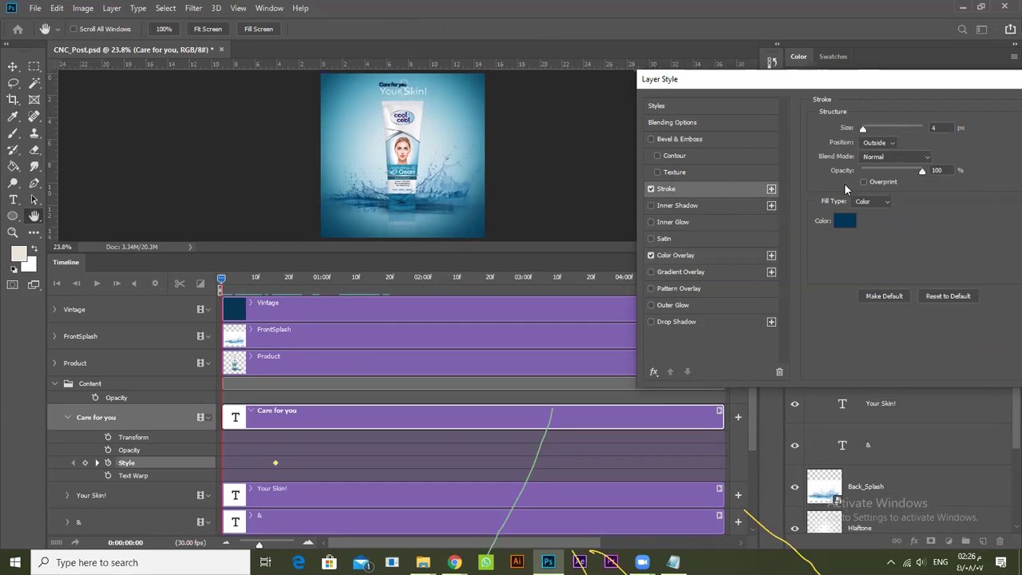
{"action": "left_click", "coordinate": [844, 220]}
{"action": "left_click", "coordinate": [684, 194]}
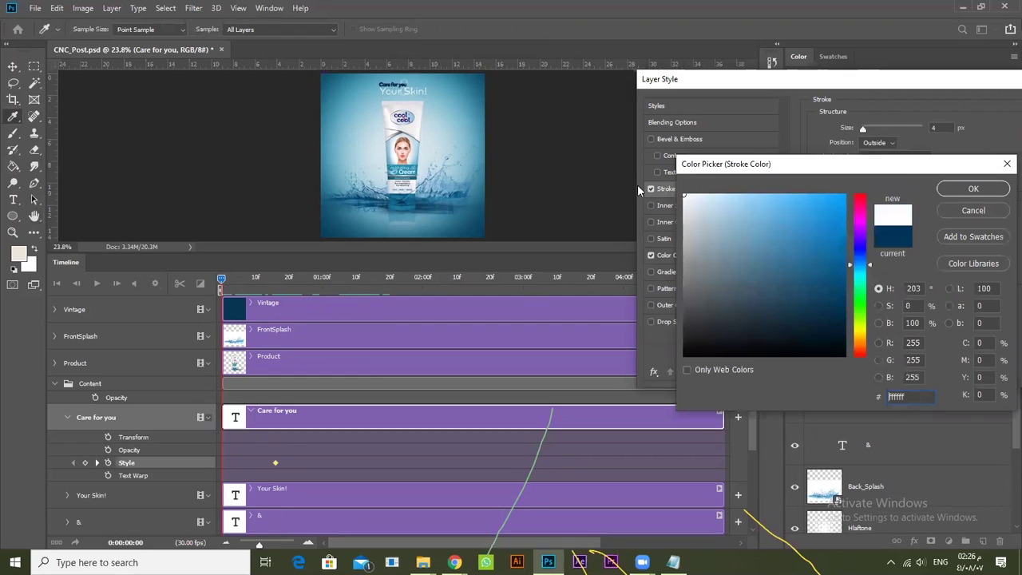
{"action": "left_click", "coordinate": [967, 189]}
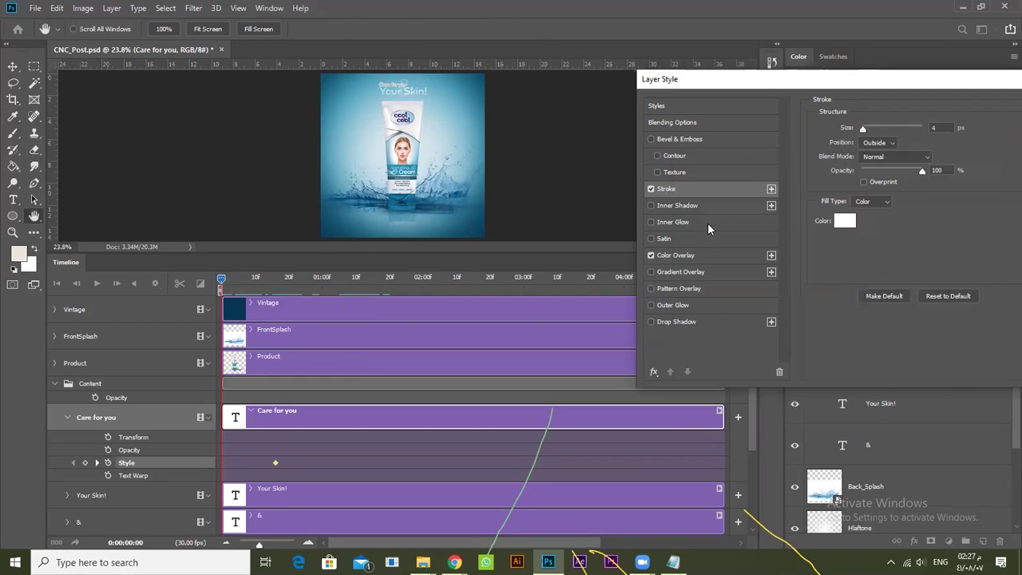
Add a Pillow Emboss Bevel & Emboss effect to the Care for you text and apply the layer style.
{"action": "left_click", "coordinate": [690, 142]}
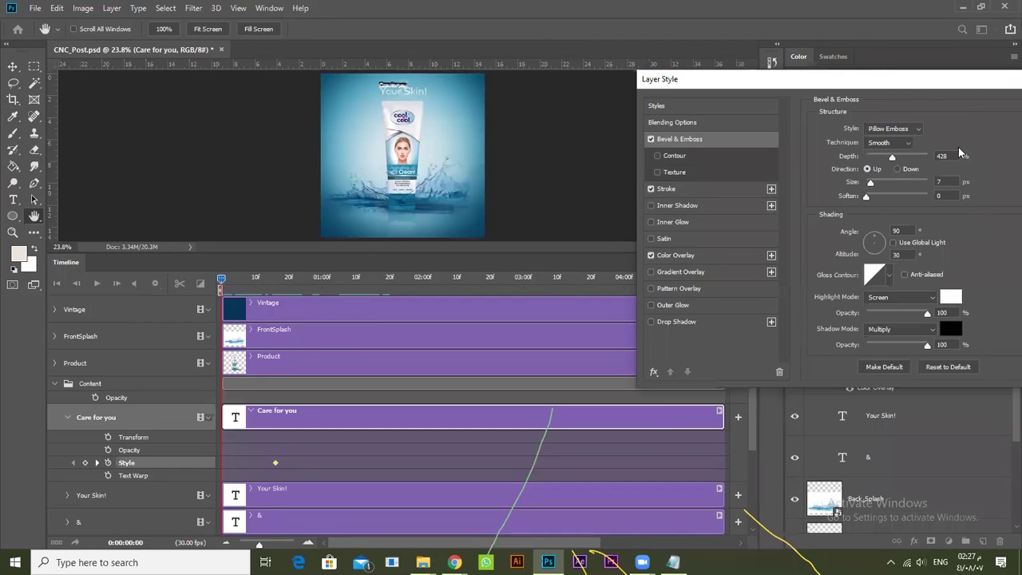
{"action": "left_click_drag", "start_coordinate": [988, 84], "coordinate": [879, 96]}
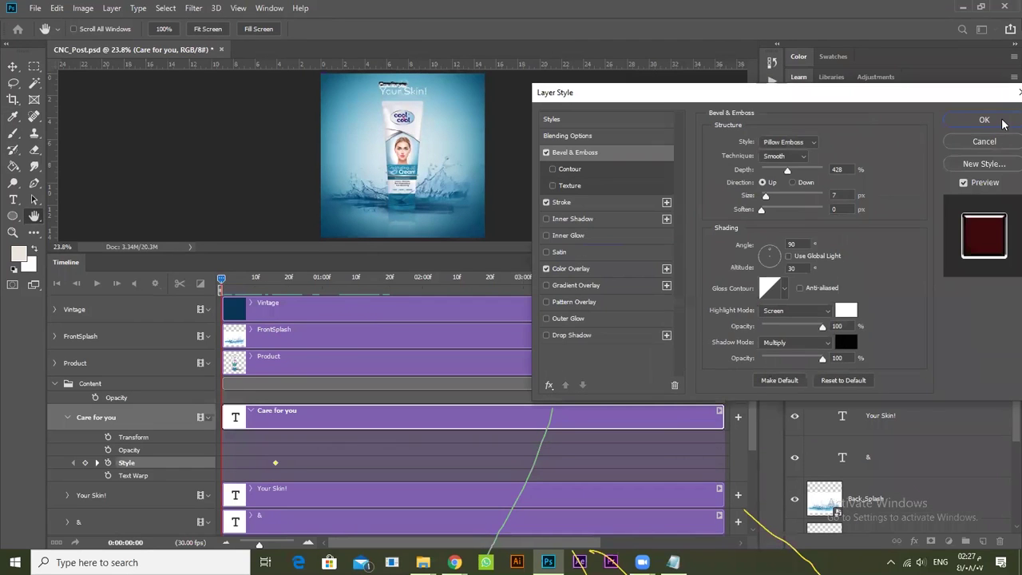
{"action": "left_click", "coordinate": [999, 119]}
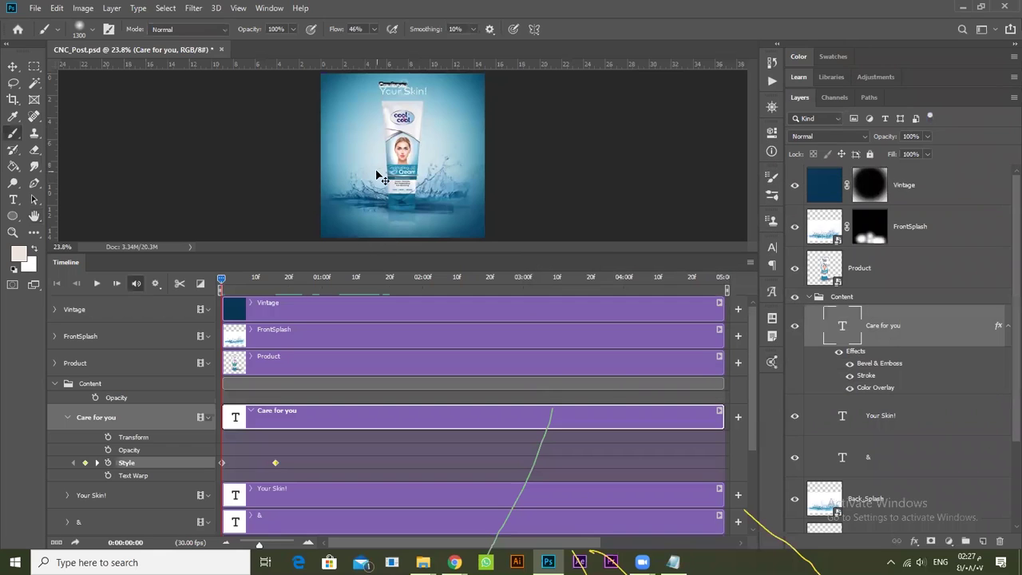
Preview the Care for you text's style animation up close, and leave the playhead at frame 19.
{"action": "key", "text": "ctrl+plus"}
{"action": "key", "text": "ctrl+plus"}
{"action": "key", "text": "ctrl+plus"}
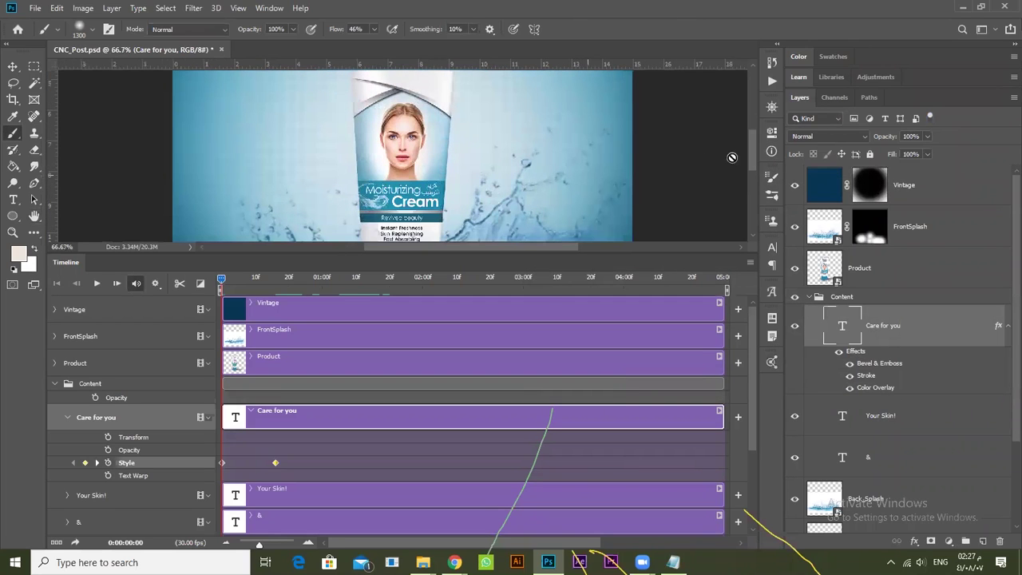
{"action": "left_click_drag", "start_coordinate": [752, 159], "coordinate": [748, 121]}
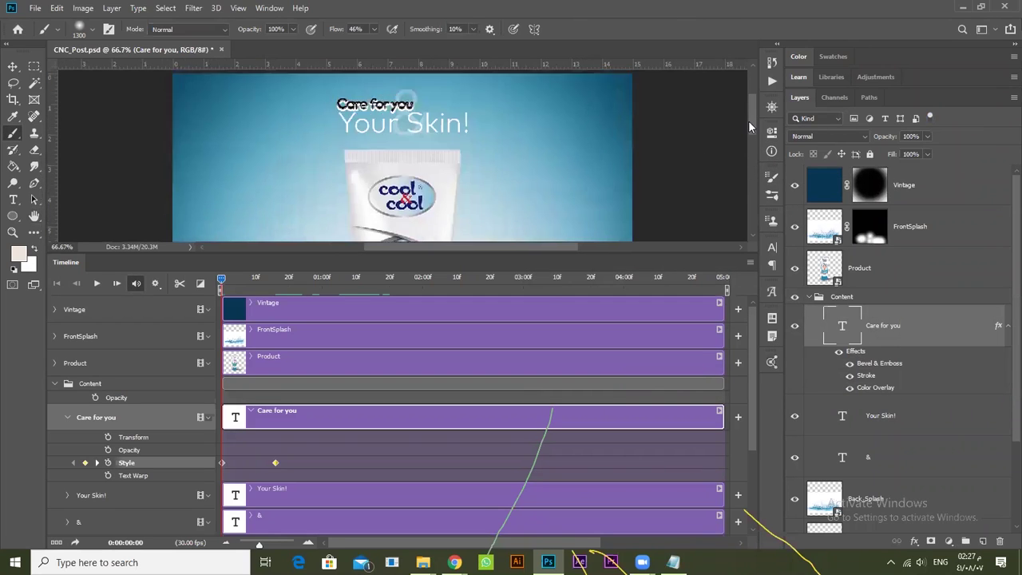
{"action": "key", "text": "space"}
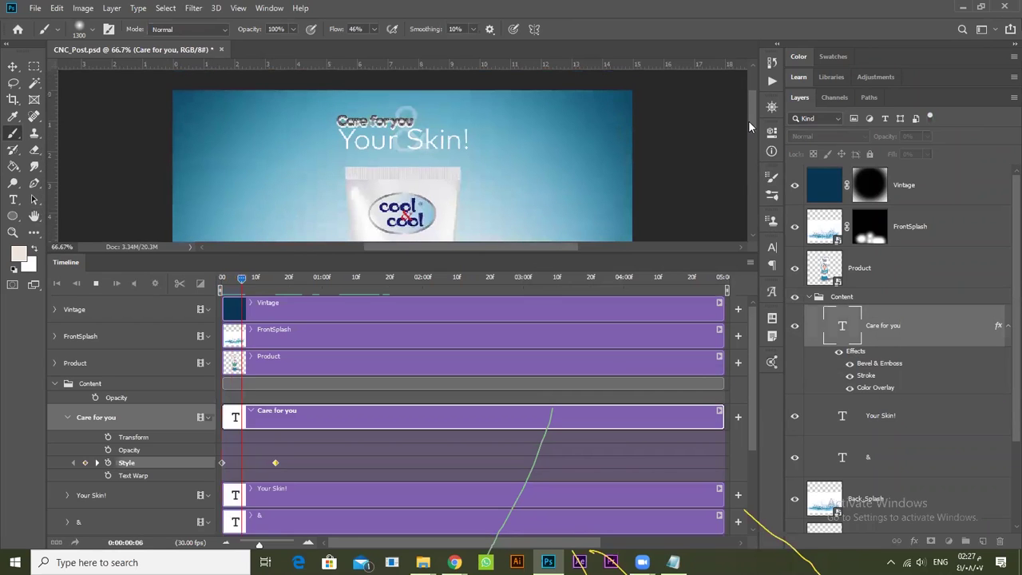
{"action": "key", "text": "space"}
{"action": "left_click_drag", "start_coordinate": [341, 277], "coordinate": [285, 291]}
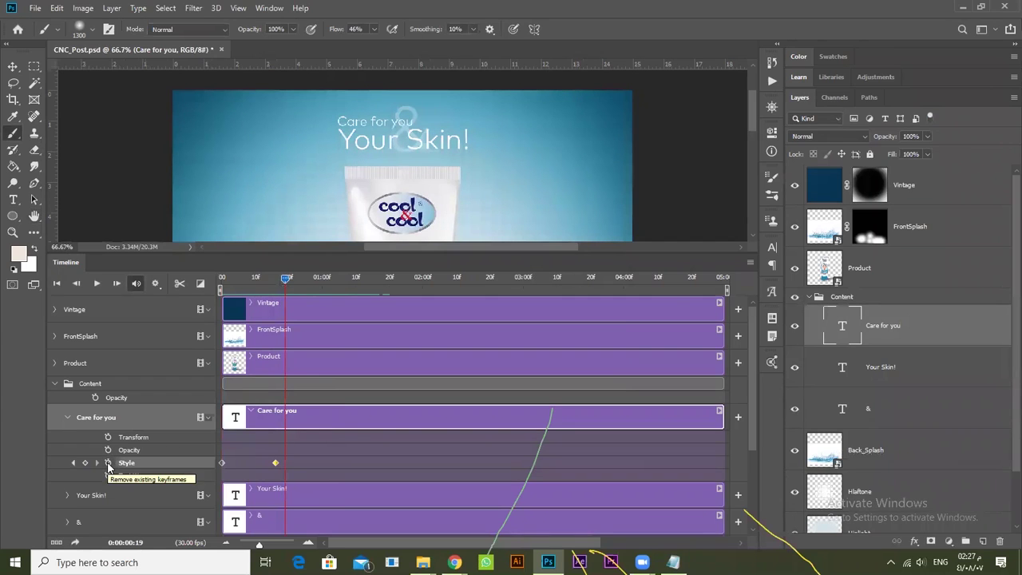
Collapse the Care for you track and the Content group in the timeline, and collapse the group in the layer list.
{"action": "left_click", "coordinate": [67, 416]}
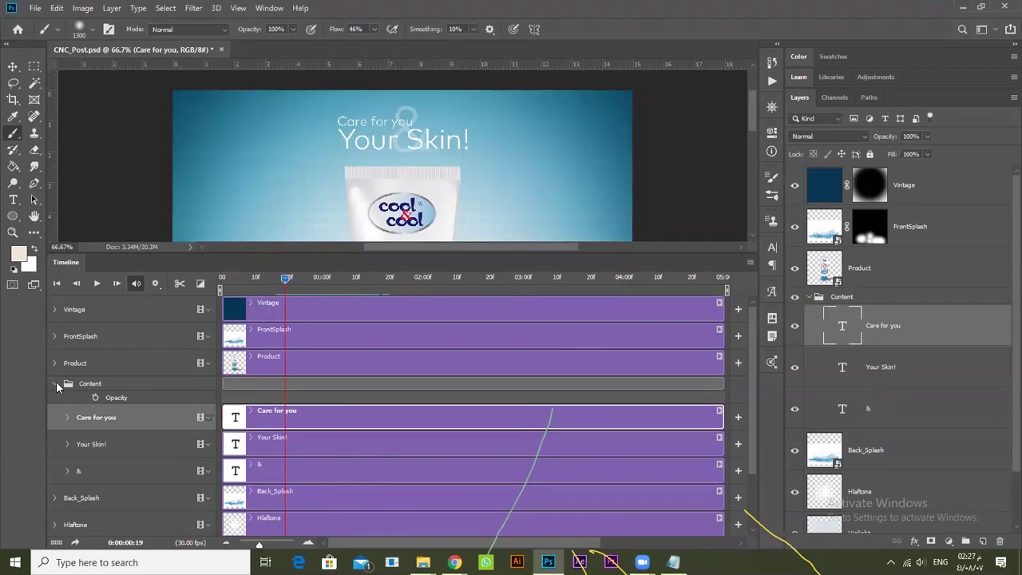
{"action": "left_click", "coordinate": [56, 382]}
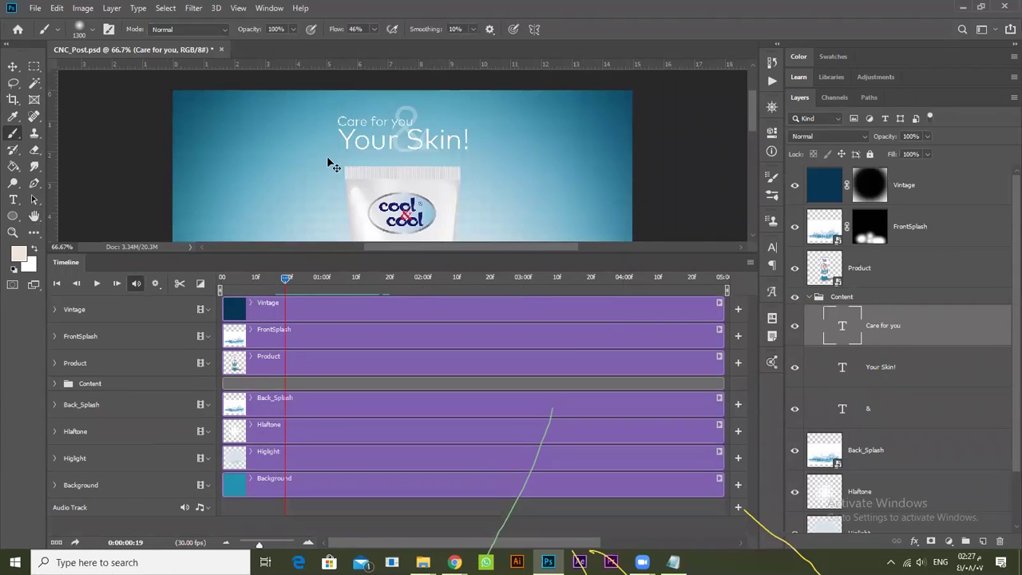
{"action": "key", "text": "ctrl+0"}
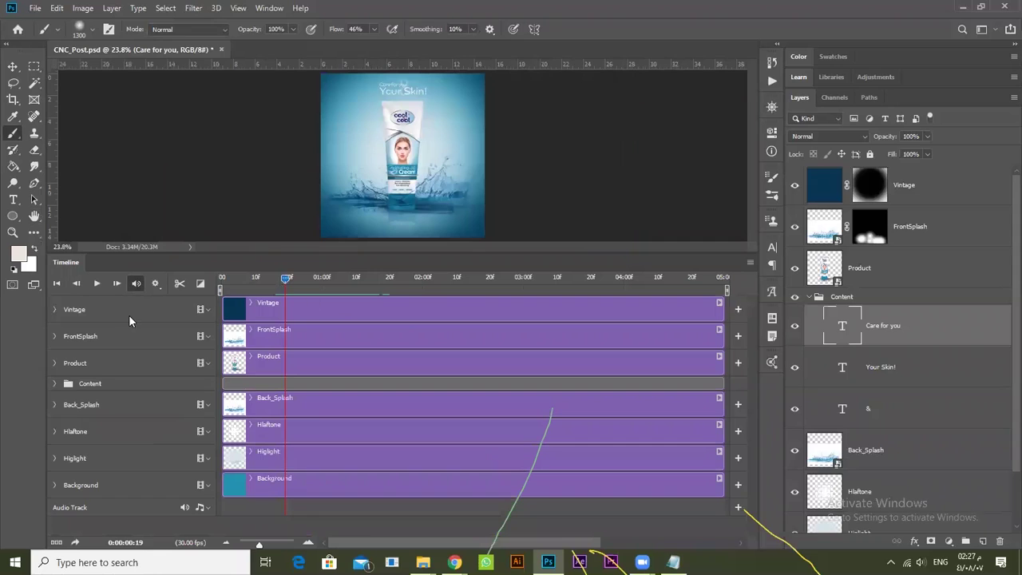
{"action": "left_click", "coordinate": [816, 299]}
{"action": "left_click", "coordinate": [809, 297]}
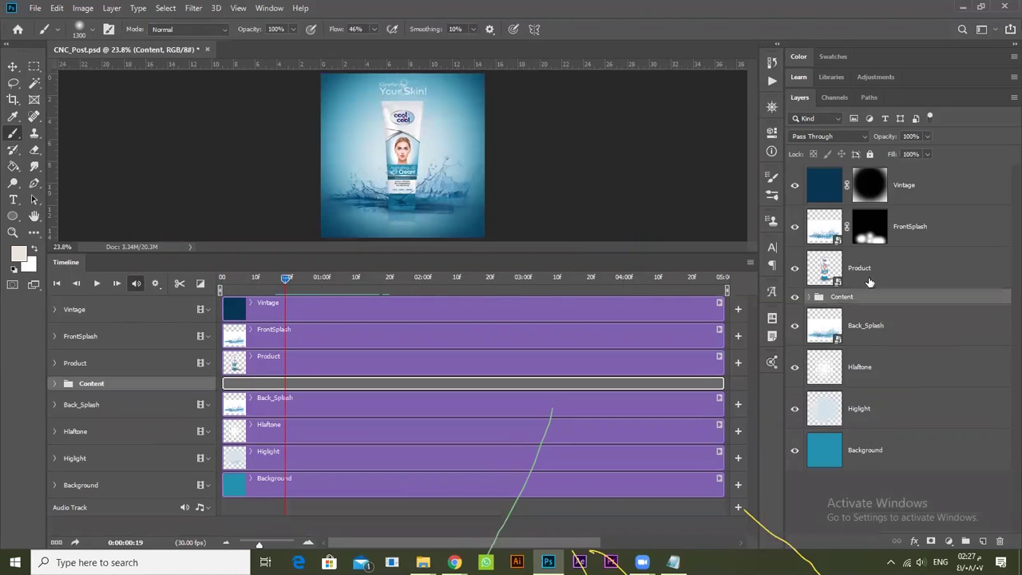
{"action": "mouse_move", "coordinate": [869, 298]}
{"action": "left_mouse_down"}
{"action": "mouse_move", "coordinate": [869, 227]}
{"action": "mouse_move", "coordinate": [869, 292]}
{"action": "left_mouse_up"}
Hide the Vintage, FrontSplash and Product layers, the Content group and the Back_Splash layer.
{"action": "left_click", "coordinate": [794, 186]}
{"action": "left_click", "coordinate": [794, 227]}
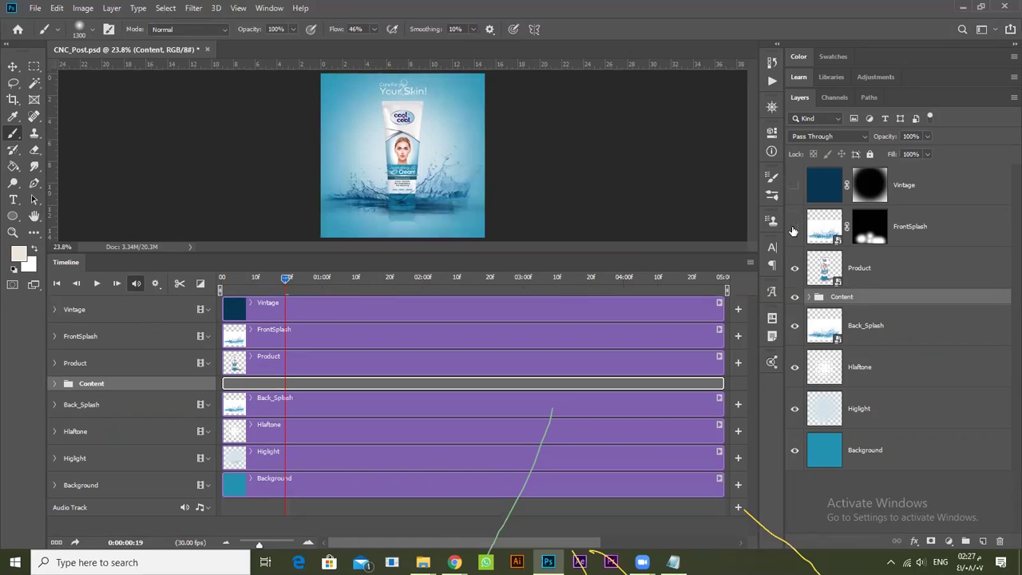
{"action": "left_click", "coordinate": [794, 269]}
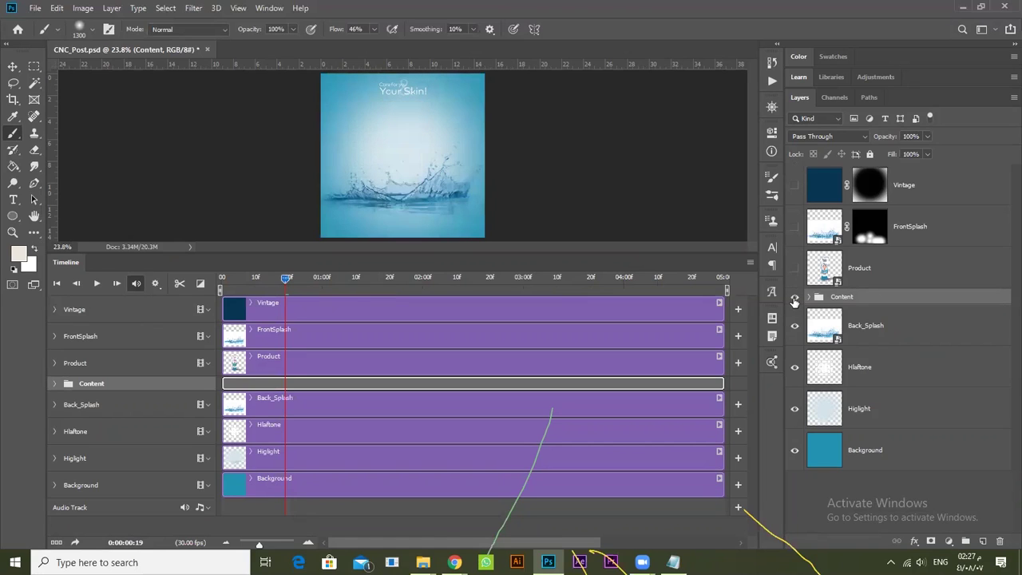
{"action": "left_click", "coordinate": [794, 298]}
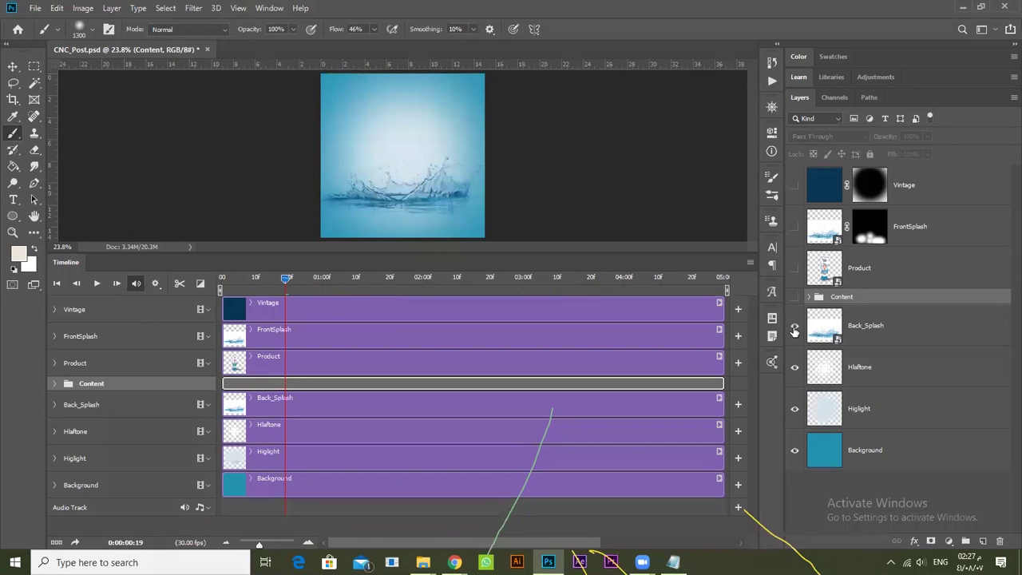
{"action": "left_click", "coordinate": [794, 328]}
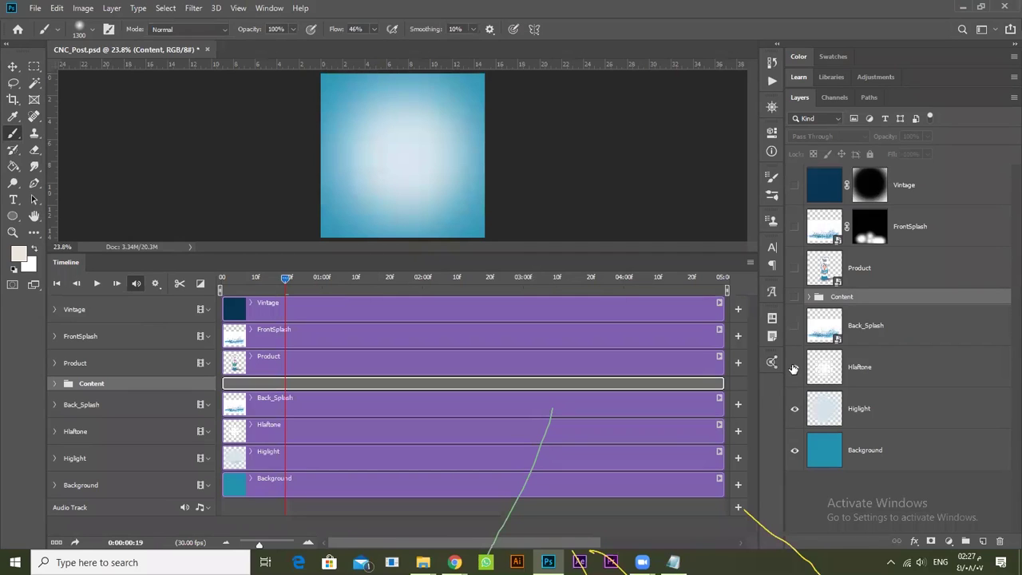
Enable an Opacity keyframe for the Background layer and move it to about frame 12.
{"action": "left_click", "coordinate": [838, 437]}
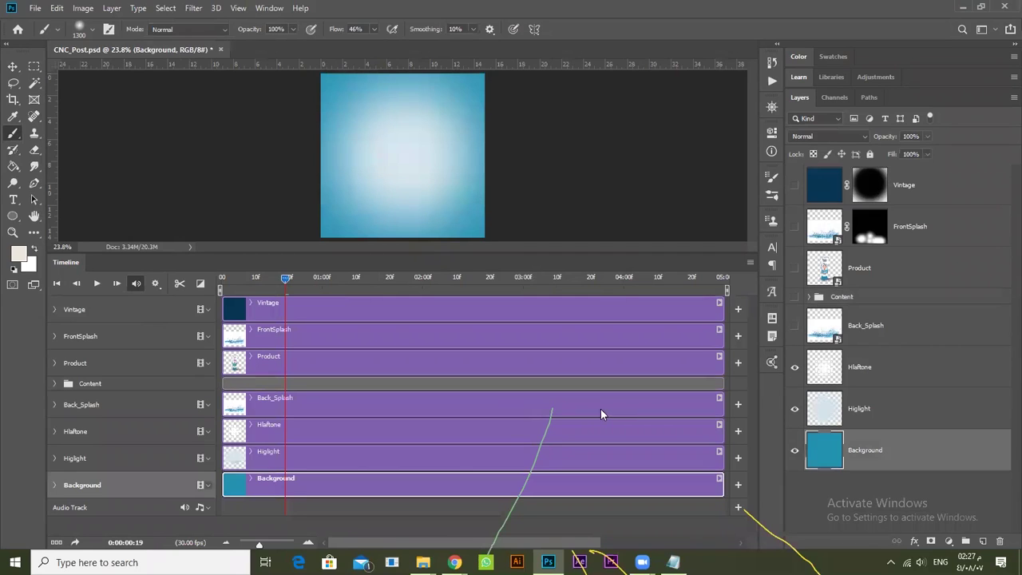
{"action": "left_click", "coordinate": [55, 484]}
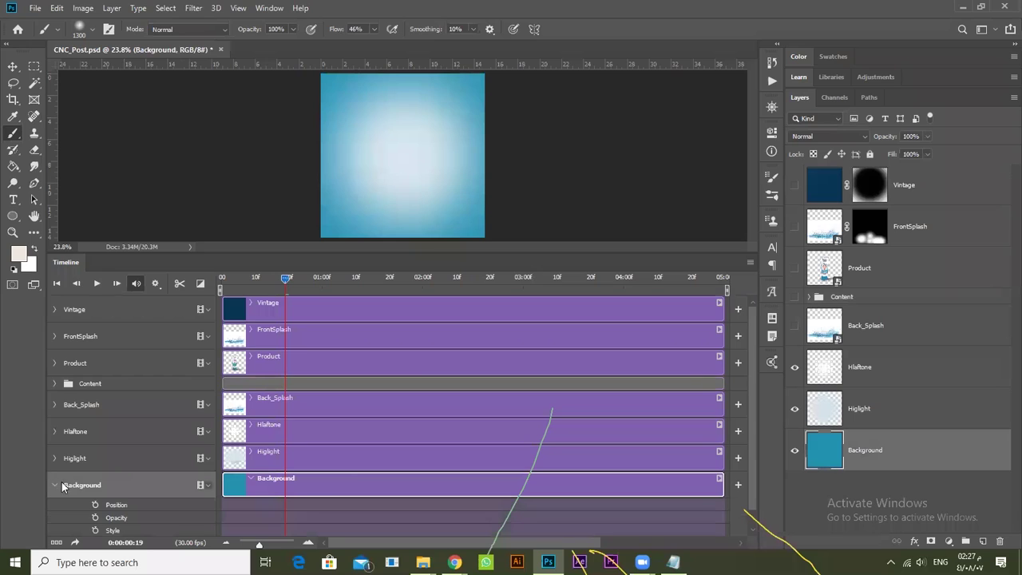
{"action": "left_click_drag", "start_coordinate": [753, 443], "coordinate": [751, 496]}
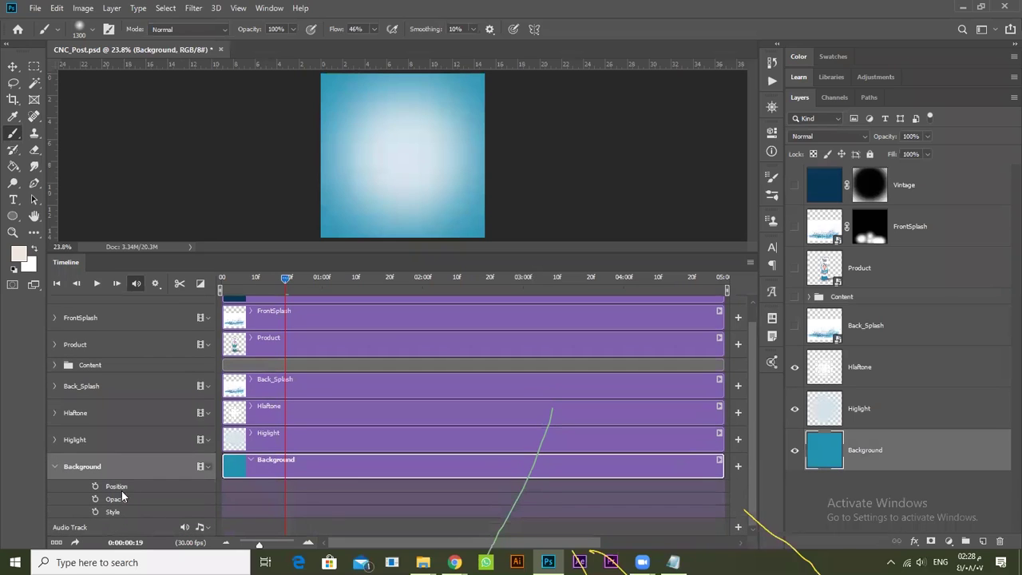
{"action": "left_click", "coordinate": [95, 499]}
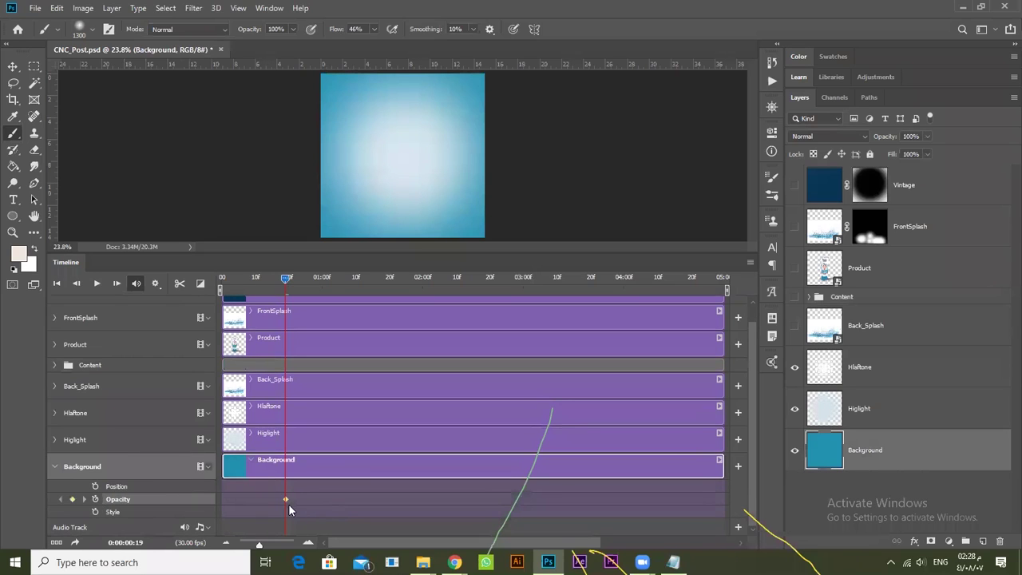
{"action": "left_click_drag", "start_coordinate": [285, 498], "coordinate": [262, 499]}
Set the Background layer's opacity to 0% at the timeline start and preview its fade-in.
{"action": "left_click_drag", "start_coordinate": [281, 283], "coordinate": [217, 284]}
{"action": "left_click_drag", "start_coordinate": [883, 137], "coordinate": [576, 196]}
{"action": "key", "text": "space"}
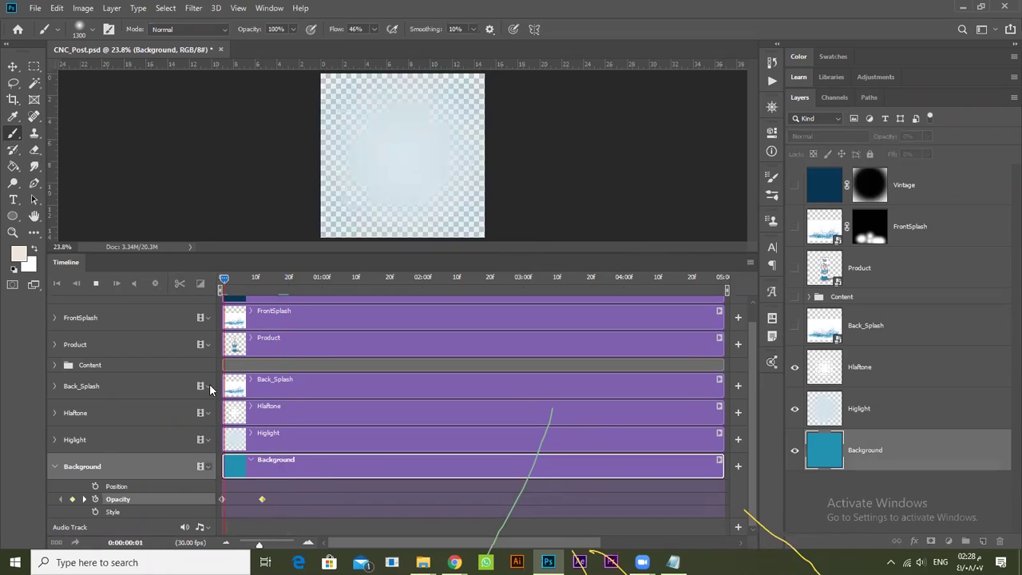
{"action": "key", "text": "space"}
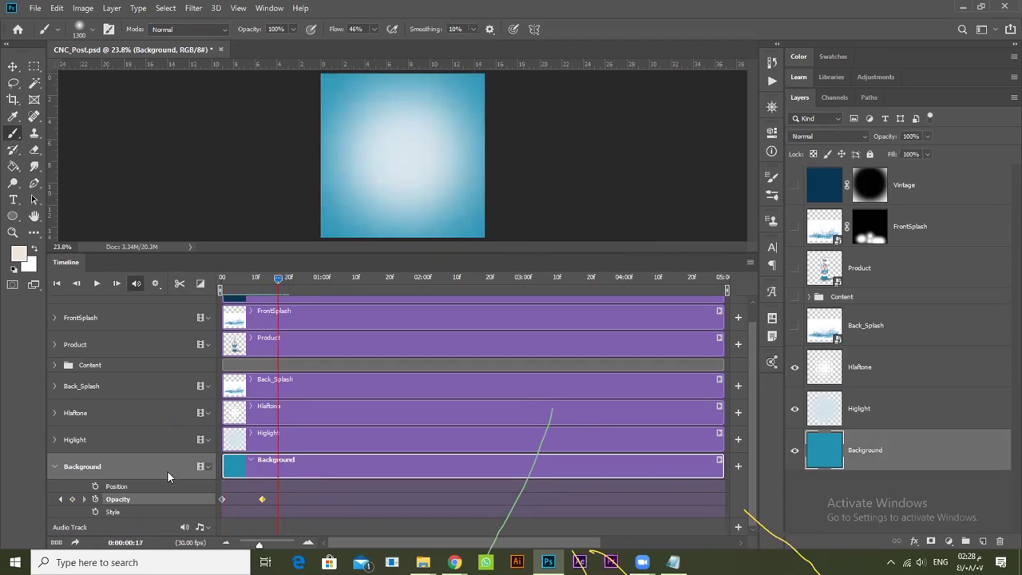
Collapse the Background track, expand the Higlight track and enable an Opacity keyframe for Higlight at frame 17.
{"action": "left_click", "coordinate": [54, 439]}
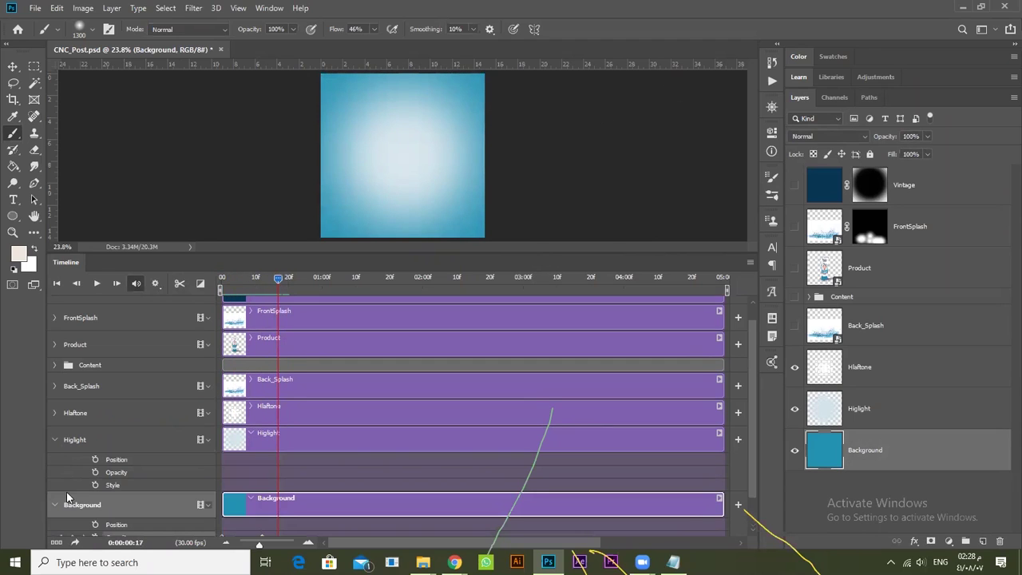
{"action": "left_click", "coordinate": [56, 505]}
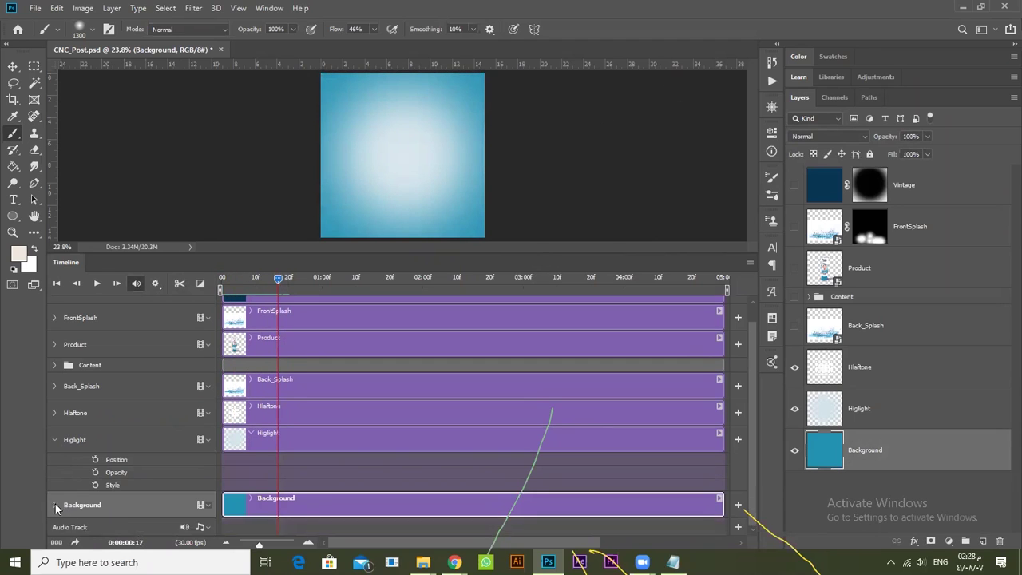
{"action": "left_click", "coordinate": [95, 472]}
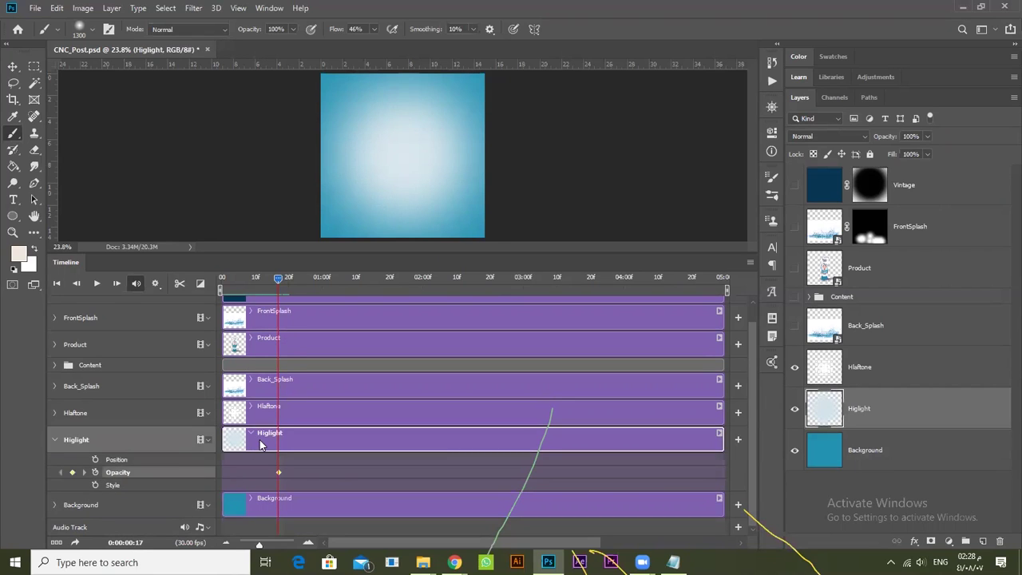
Trim the Higlight clip to start at about frame 8 and set its opacity to 0% at frame 10.
{"action": "left_click_drag", "start_coordinate": [224, 437], "coordinate": [249, 436]}
{"action": "left_click_drag", "start_coordinate": [279, 278], "coordinate": [253, 284]}
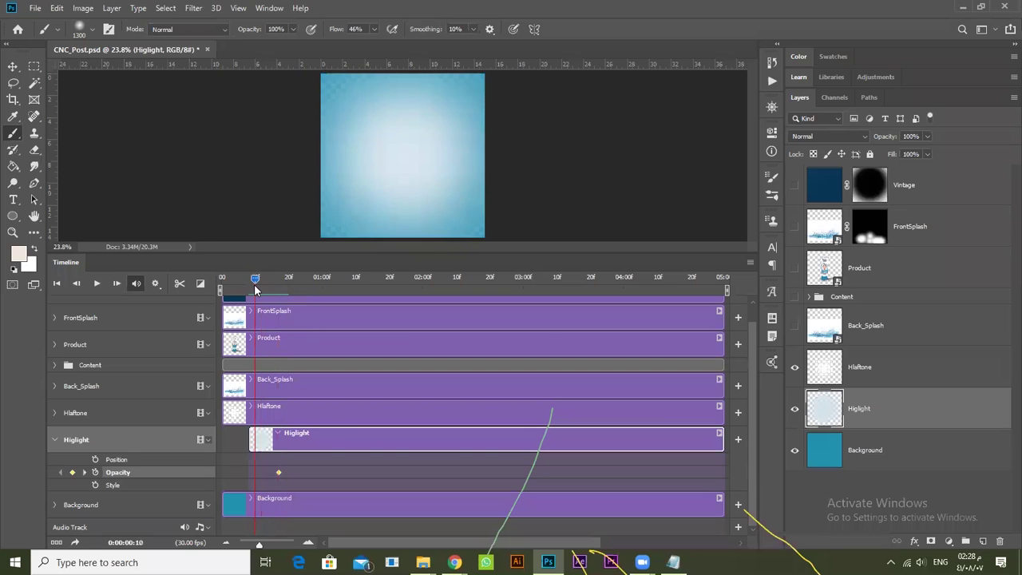
{"action": "left_click_drag", "start_coordinate": [890, 136], "coordinate": [536, 205]}
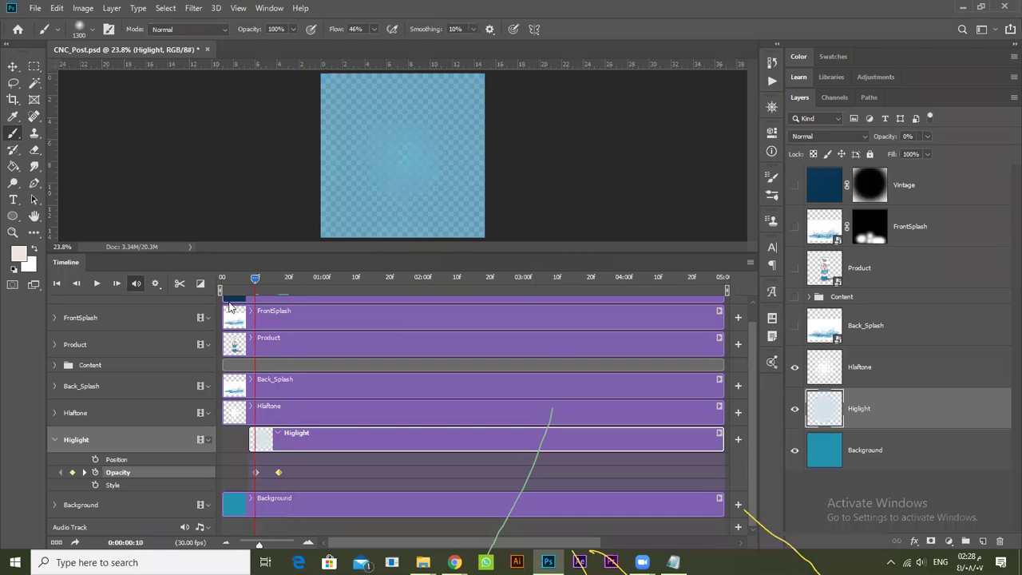
Play the animation from the timeline start to preview the Higlight layer's fade-in.
{"action": "left_click_drag", "start_coordinate": [251, 280], "coordinate": [211, 279]}
{"action": "key", "text": "space"}
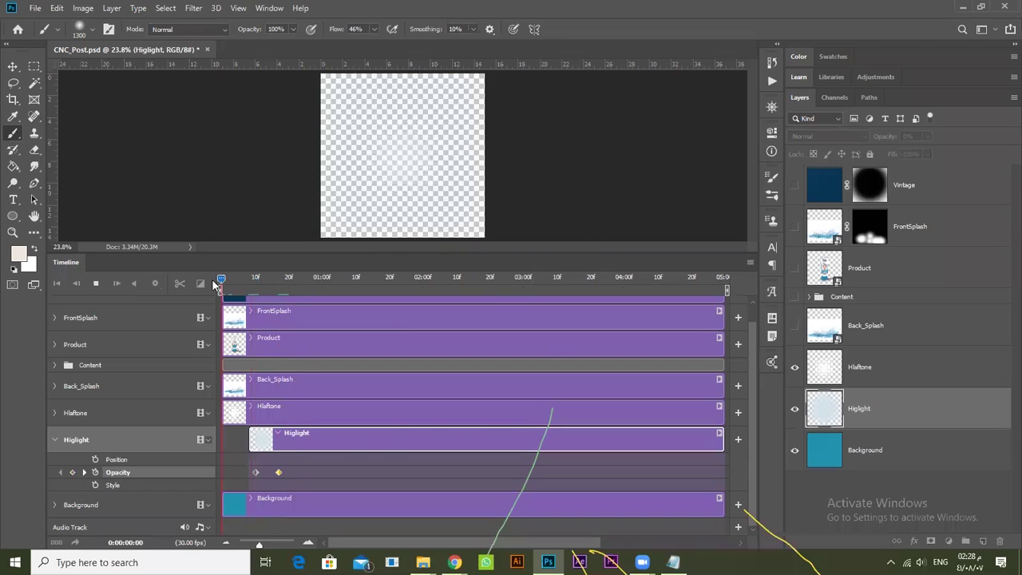
{"action": "key", "text": "space"}
{"action": "left_click_drag", "start_coordinate": [277, 278], "coordinate": [169, 286]}
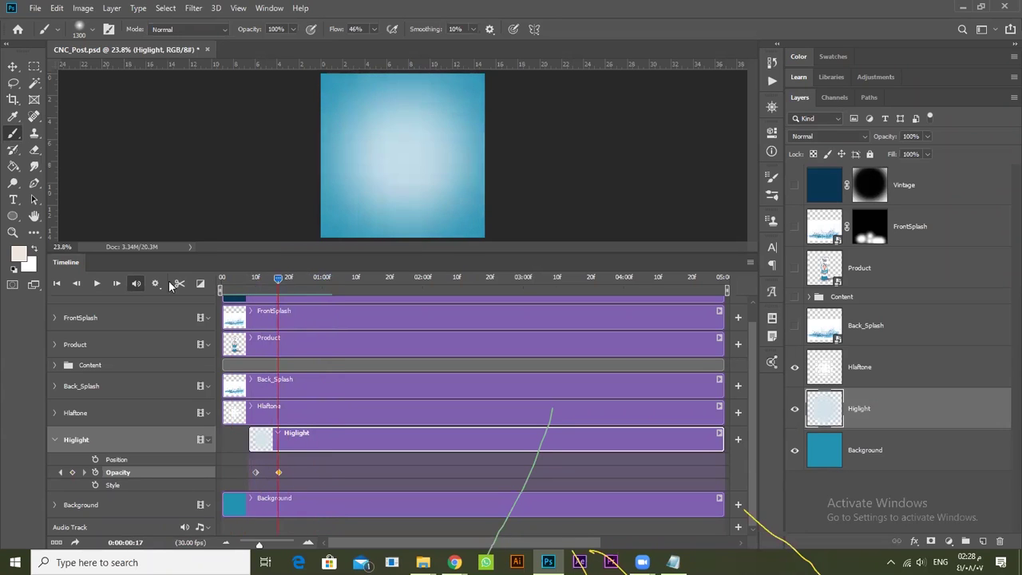
Collapse the Higlight track, expand the Hlaftone track and enable an Opacity keyframe for Hlaftone at frame 19.
{"action": "left_click_drag", "start_coordinate": [249, 280], "coordinate": [285, 279]}
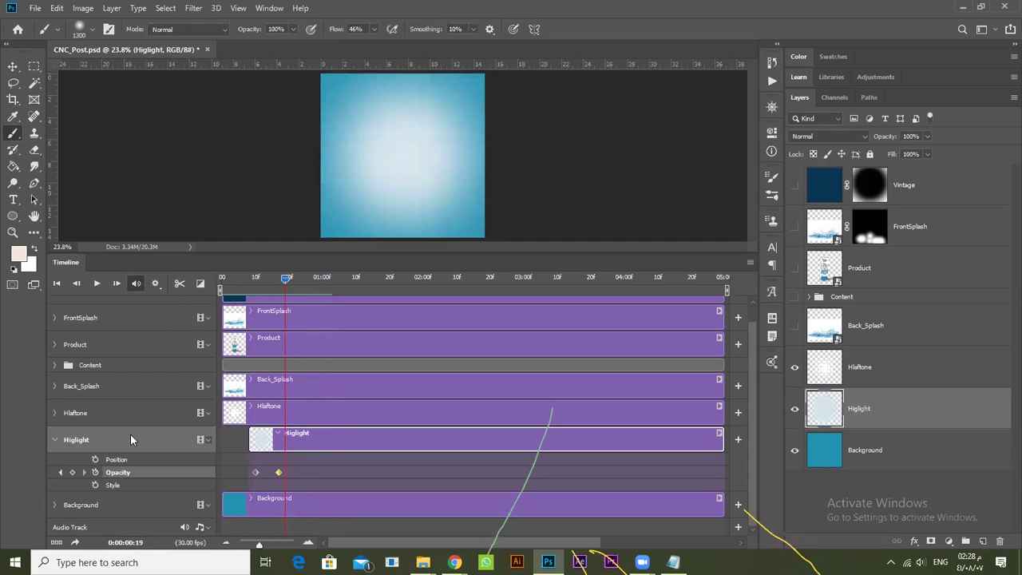
{"action": "left_click", "coordinate": [55, 439]}
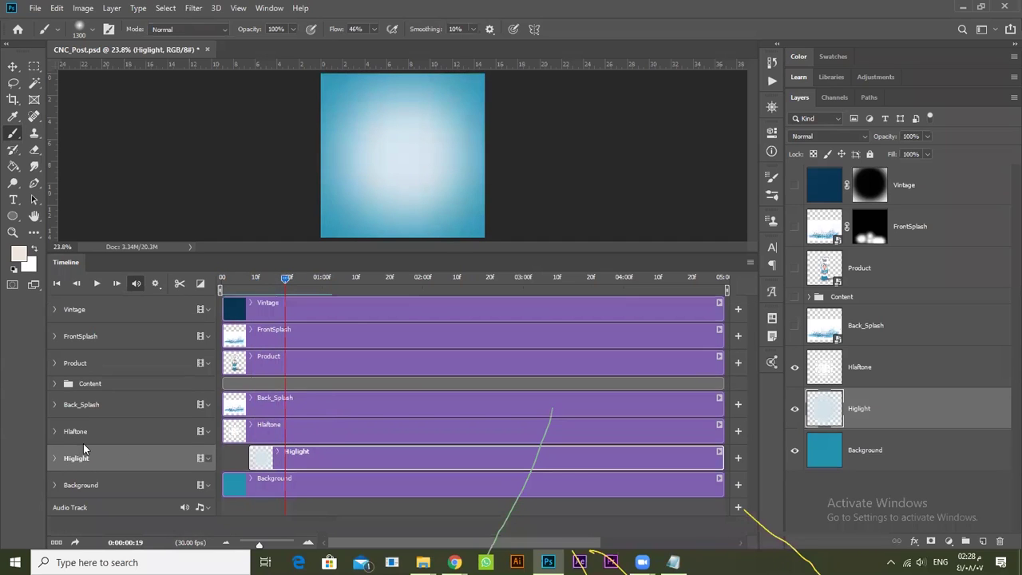
{"action": "left_click", "coordinate": [168, 428]}
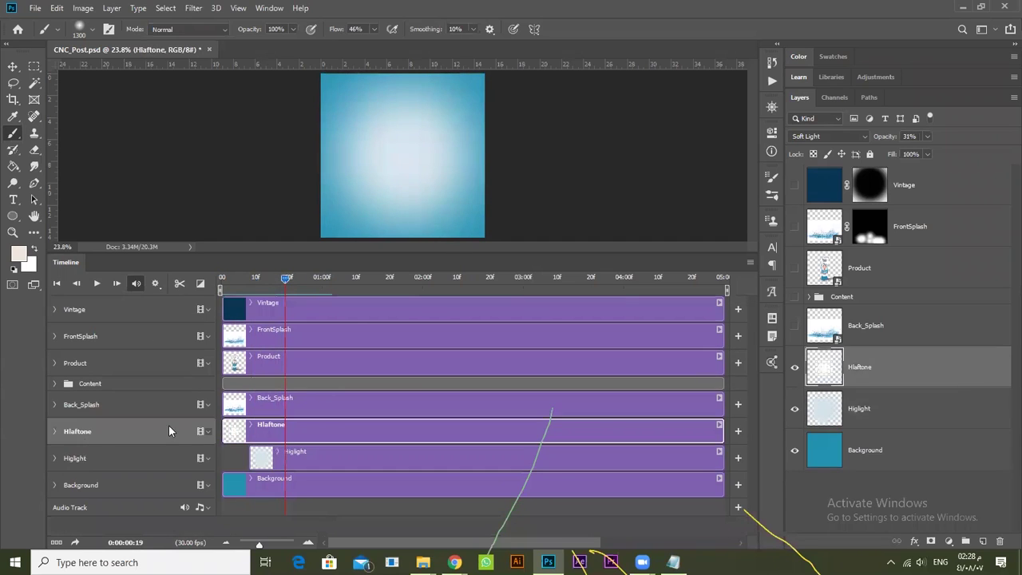
{"action": "left_click", "coordinate": [54, 432]}
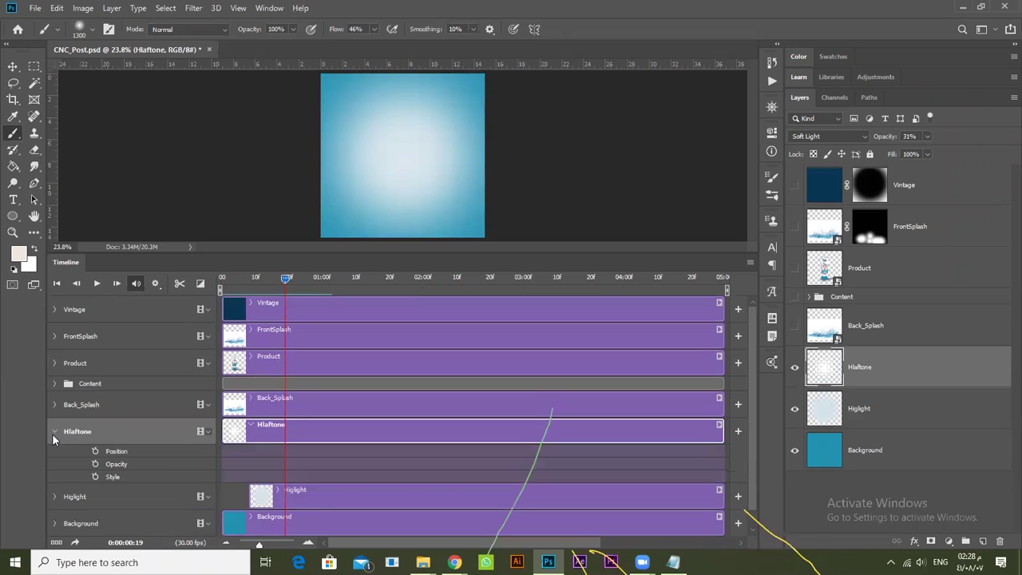
{"action": "left_click", "coordinate": [95, 463]}
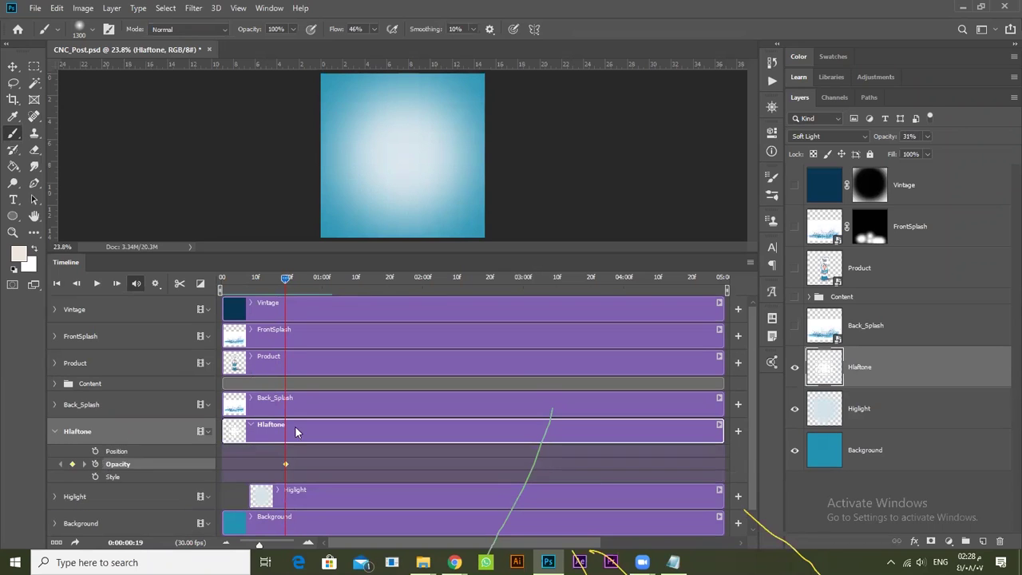
Trim the Hlaftone clip to start at about frame 8 and set its opacity to 0% at frame 11.
{"action": "left_click_drag", "start_coordinate": [226, 430], "coordinate": [251, 431]}
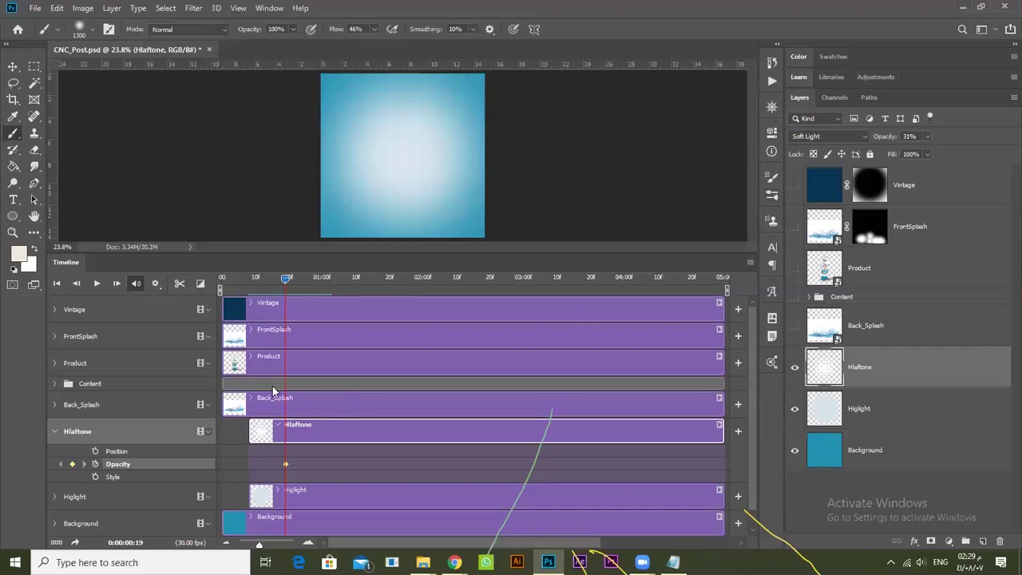
{"action": "left_click_drag", "start_coordinate": [285, 278], "coordinate": [257, 278]}
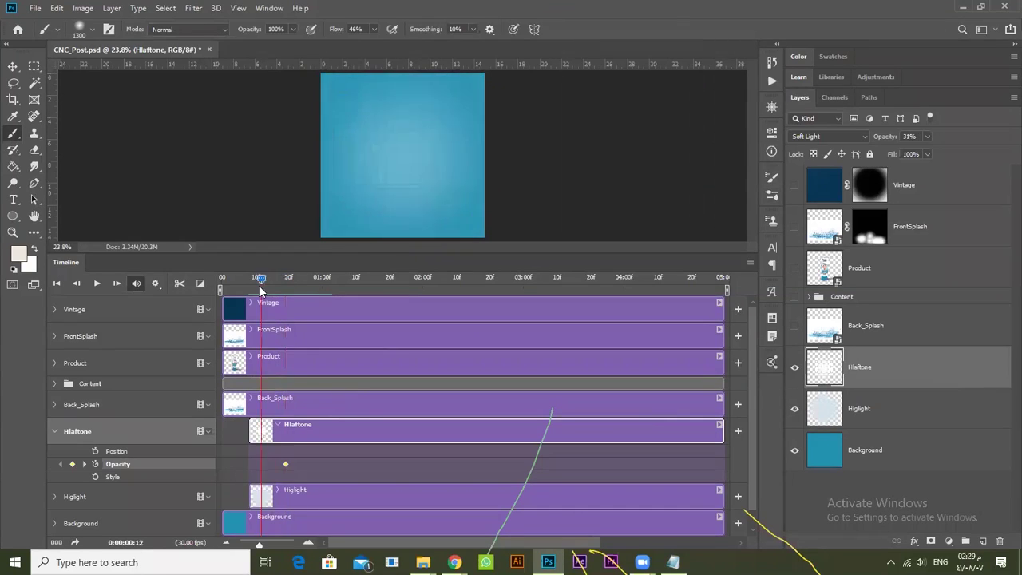
{"action": "left_click_drag", "start_coordinate": [879, 136], "coordinate": [846, 136]}
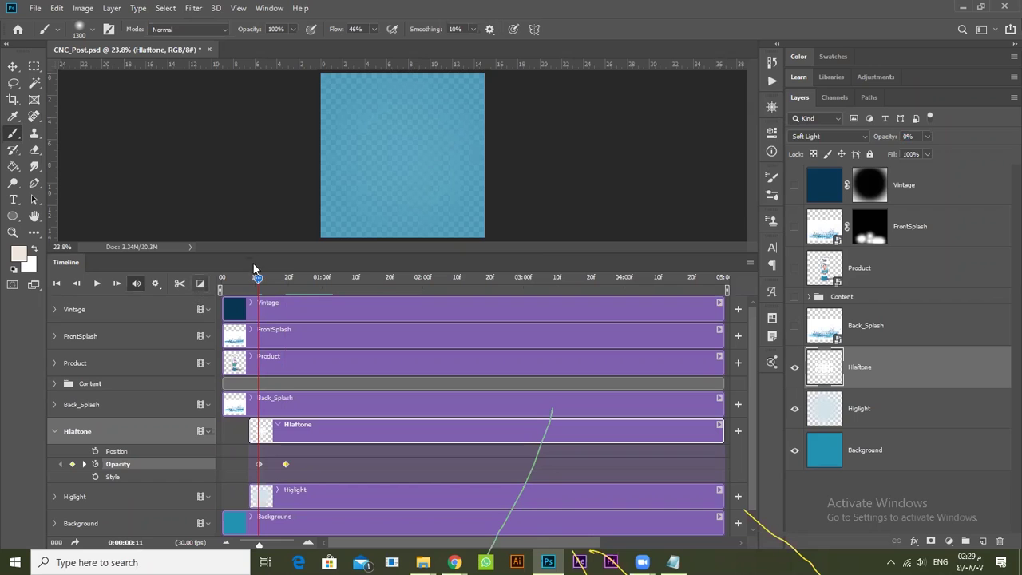
Play the animation from the start to preview the Hlaftone layer's fade-in.
{"action": "left_click_drag", "start_coordinate": [256, 286], "coordinate": [207, 289]}
{"action": "key", "text": "space"}
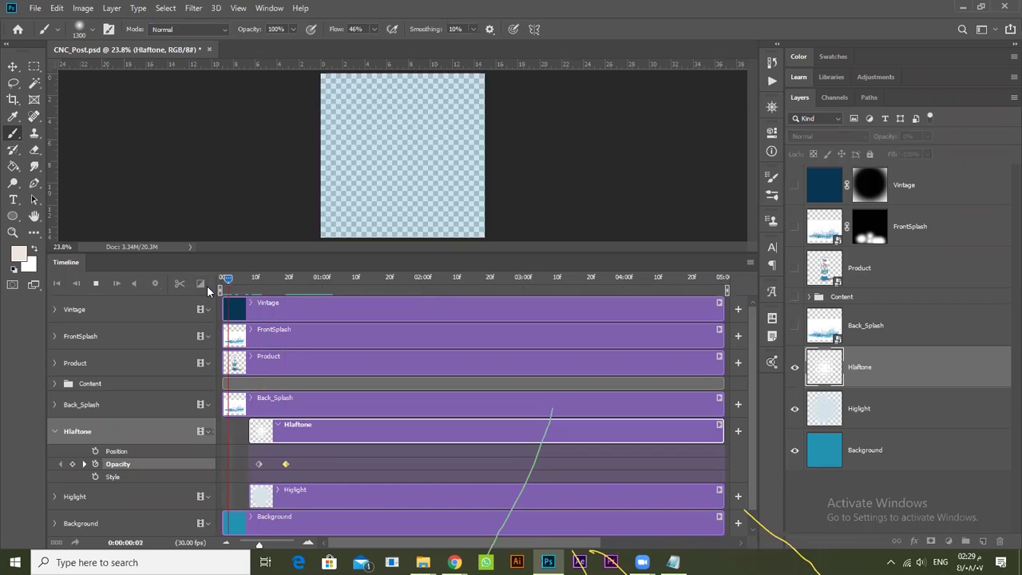
{"action": "key", "text": "space"}
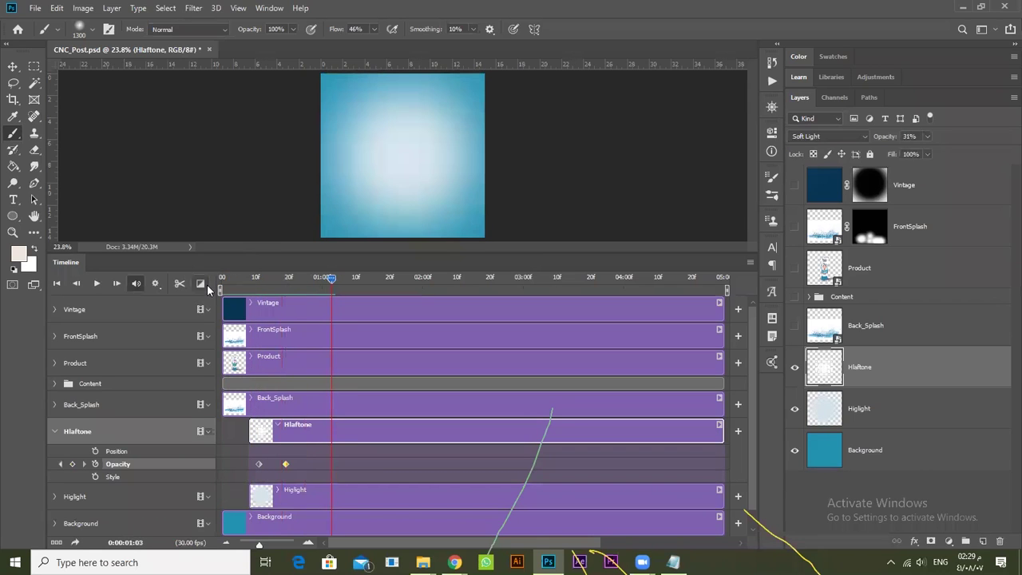
Make the Back_Splash layer visible and trim its clip to start at frame 23.
{"action": "left_click_drag", "start_coordinate": [330, 282], "coordinate": [298, 283]}
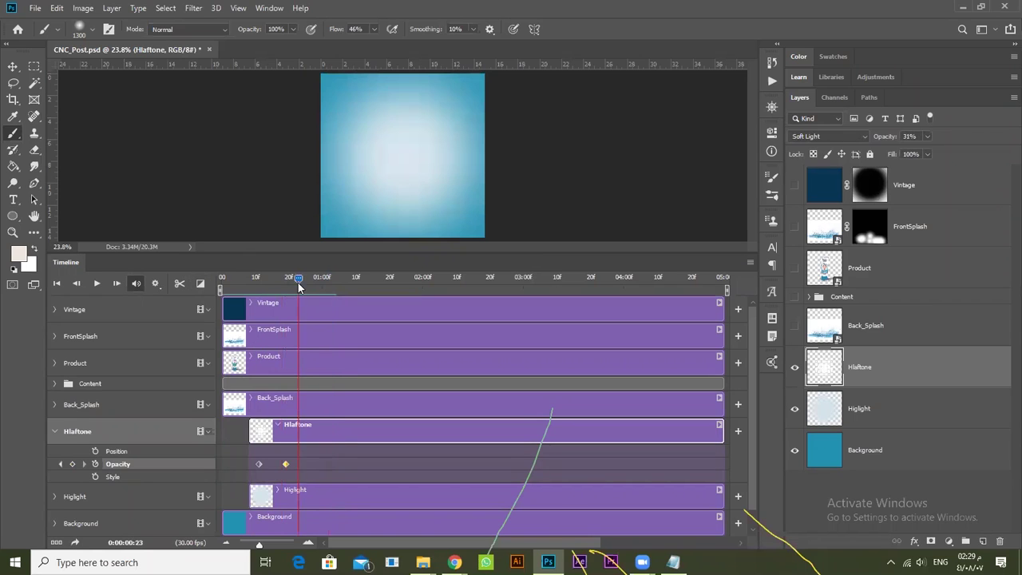
{"action": "left_click", "coordinate": [56, 431]}
{"action": "left_click", "coordinate": [321, 399]}
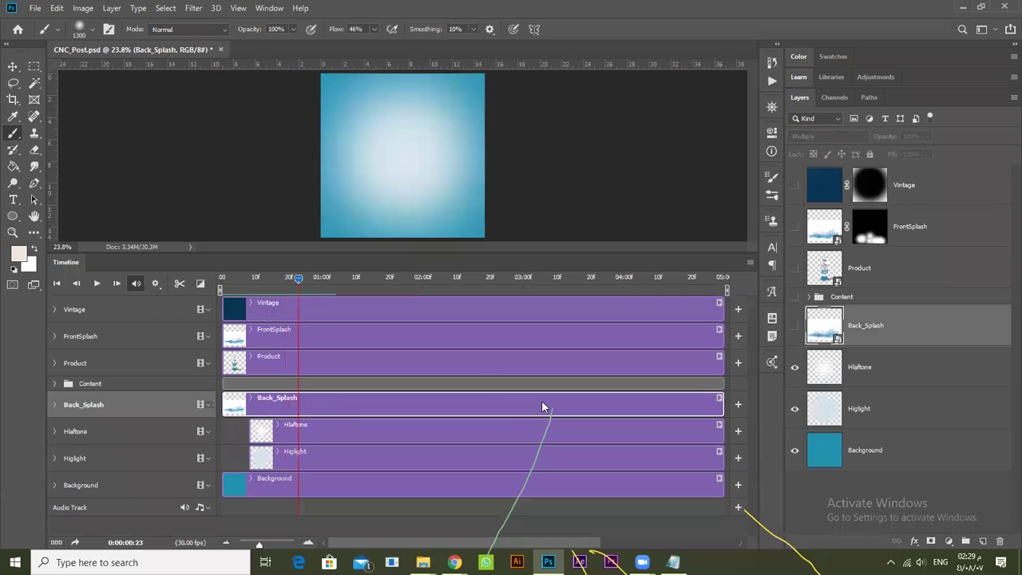
{"action": "left_click", "coordinate": [794, 326]}
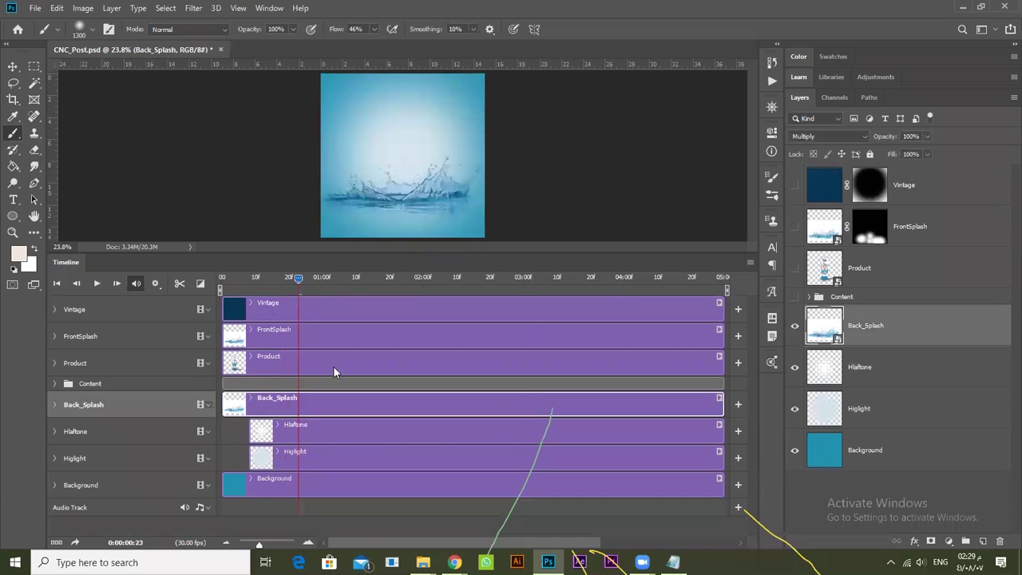
{"action": "left_click_drag", "start_coordinate": [222, 392], "coordinate": [297, 393]}
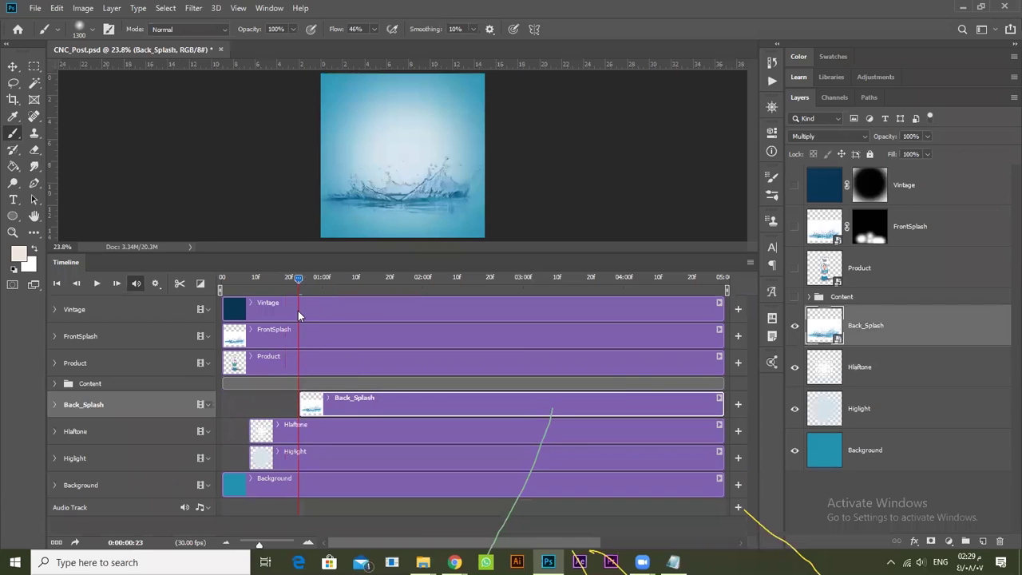
Enable a Transform keyframe for Back_Splash at frame 26 and move it to about 1:09.
{"action": "left_click_drag", "start_coordinate": [295, 279], "coordinate": [308, 282]}
{"action": "left_click", "coordinate": [55, 403]}
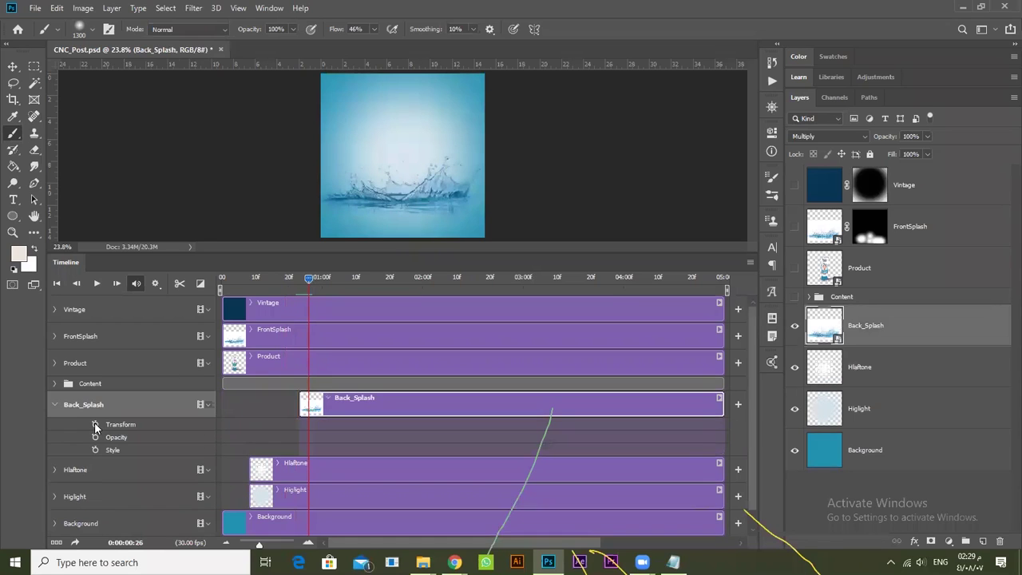
{"action": "left_click", "coordinate": [95, 425]}
{"action": "left_click_drag", "start_coordinate": [339, 423], "coordinate": [352, 425]}
Move the Back_Splash image down below the canvas at frame 26 and preview its rise into view.
{"action": "key", "text": "v"}
{"action": "left_click_drag", "start_coordinate": [404, 207], "coordinate": [401, 261]}
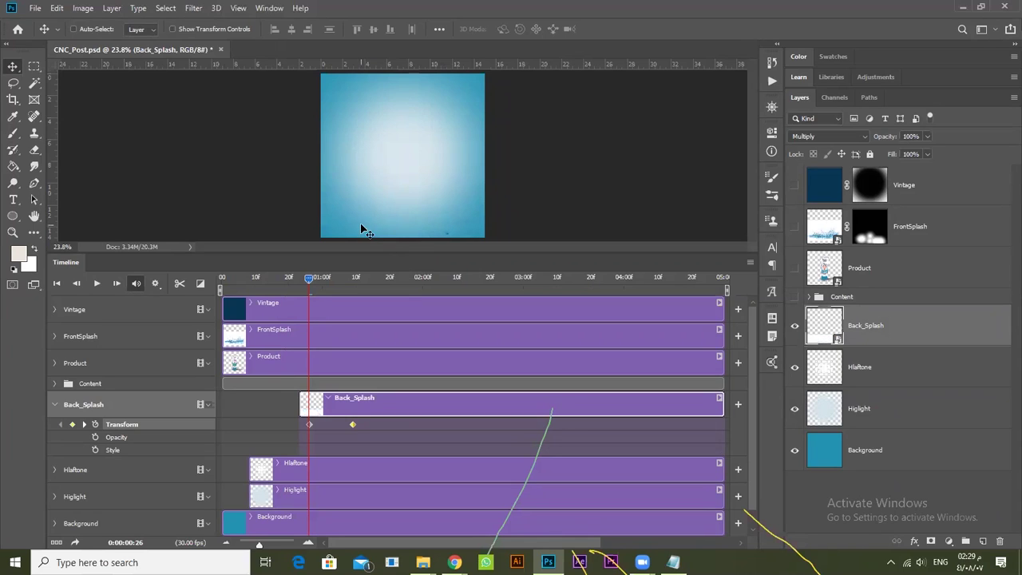
{"action": "key", "text": "space"}
{"action": "key", "text": "space"}
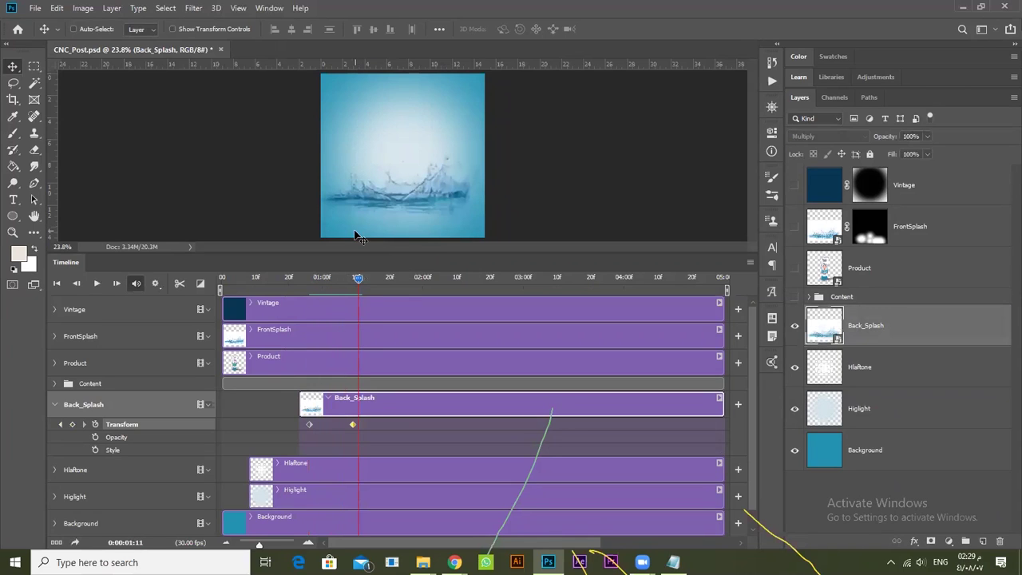
Trim the FrontSplash clip to start at about 1:07 and the Product clip to start at 1:10.
{"action": "left_click_drag", "start_coordinate": [325, 286], "coordinate": [356, 287]}
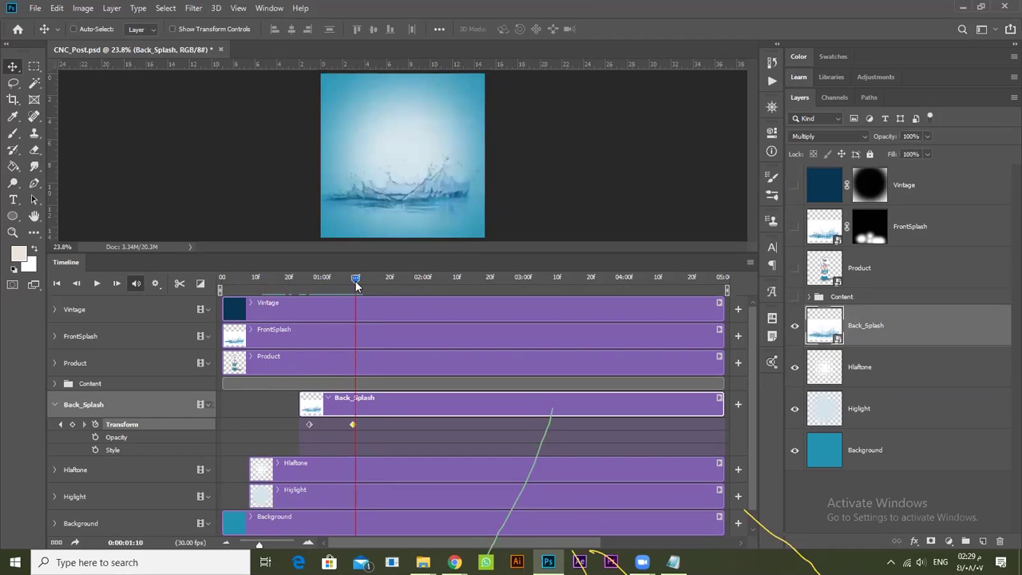
{"action": "left_click", "coordinate": [52, 405]}
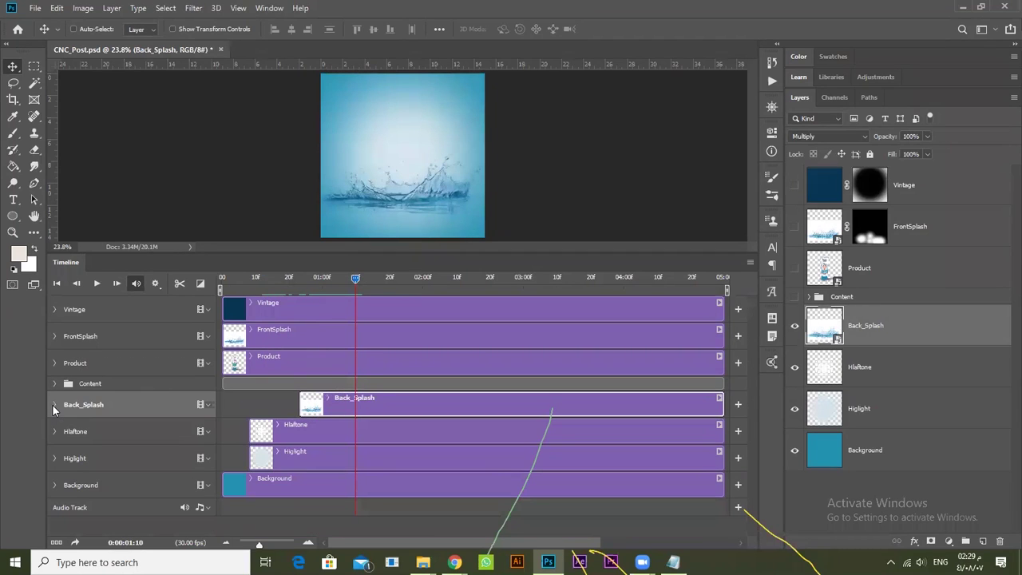
{"action": "left_click", "coordinate": [181, 366]}
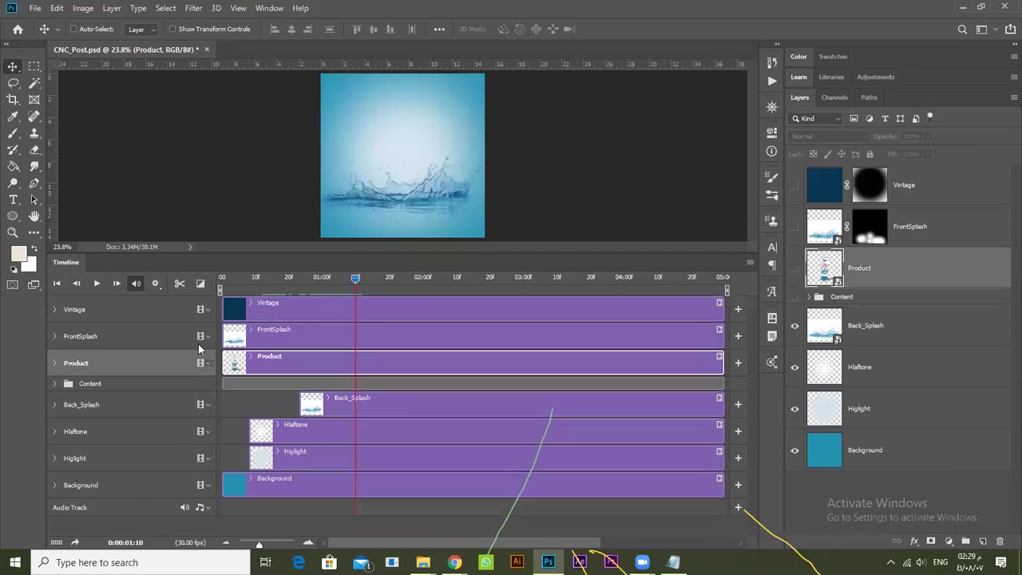
{"action": "left_click_drag", "start_coordinate": [225, 339], "coordinate": [349, 342]}
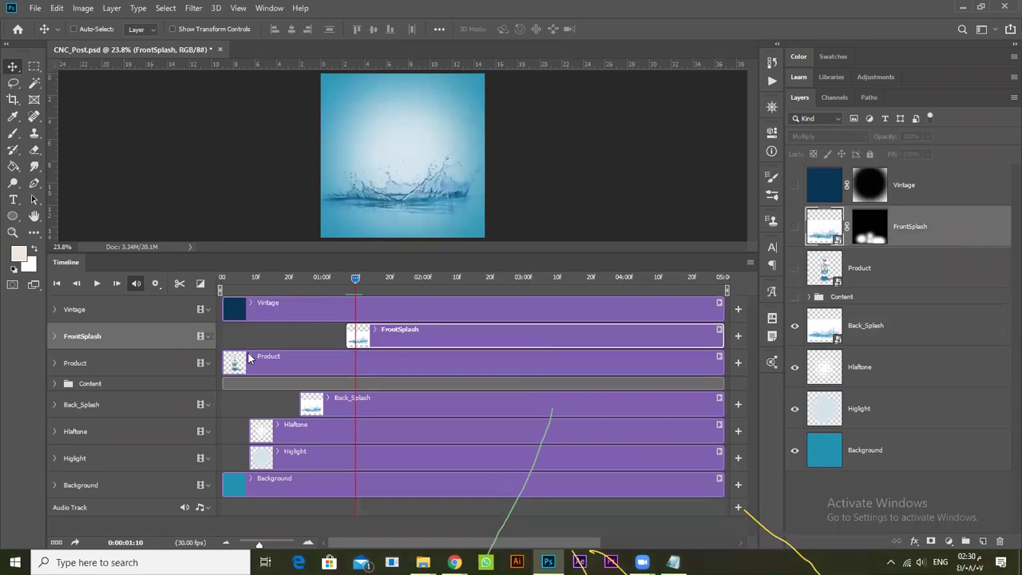
{"action": "left_click", "coordinate": [249, 358]}
{"action": "left_click_drag", "start_coordinate": [345, 362], "coordinate": [356, 362]}
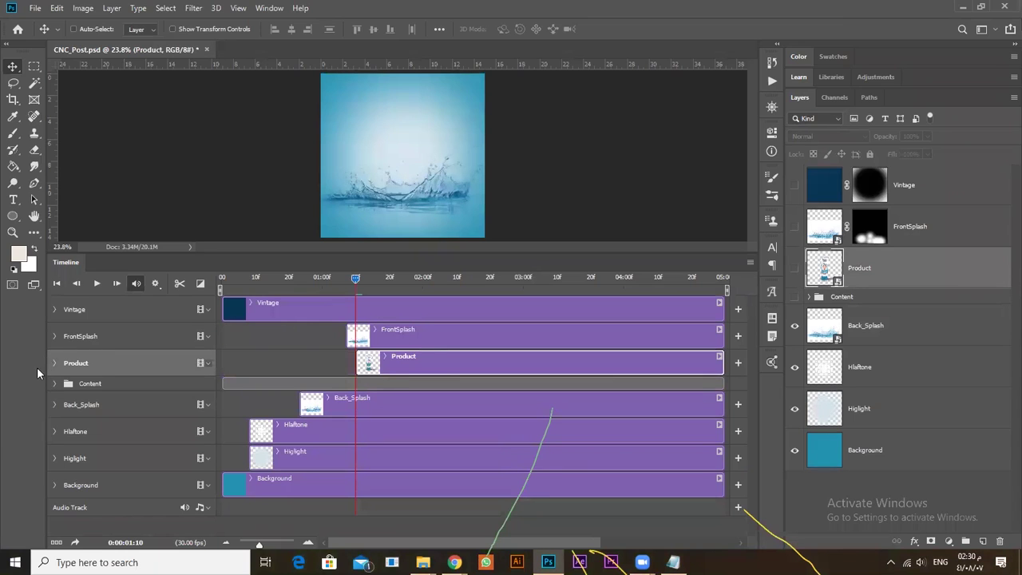
Enable a Transform keyframe for the Product layer at 1:10 and move it to about 1:24.
{"action": "left_click", "coordinate": [54, 364]}
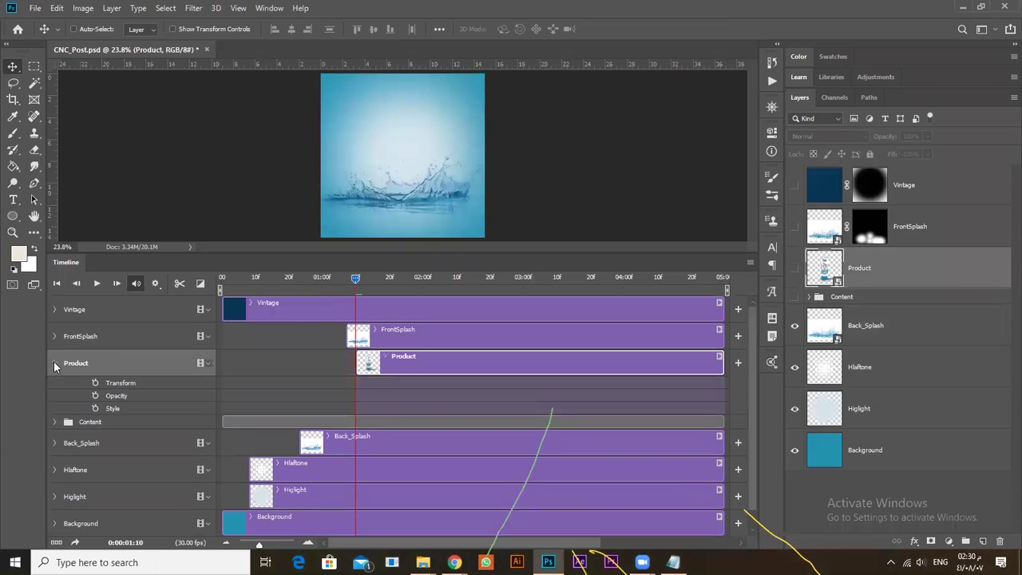
{"action": "left_click", "coordinate": [95, 384]}
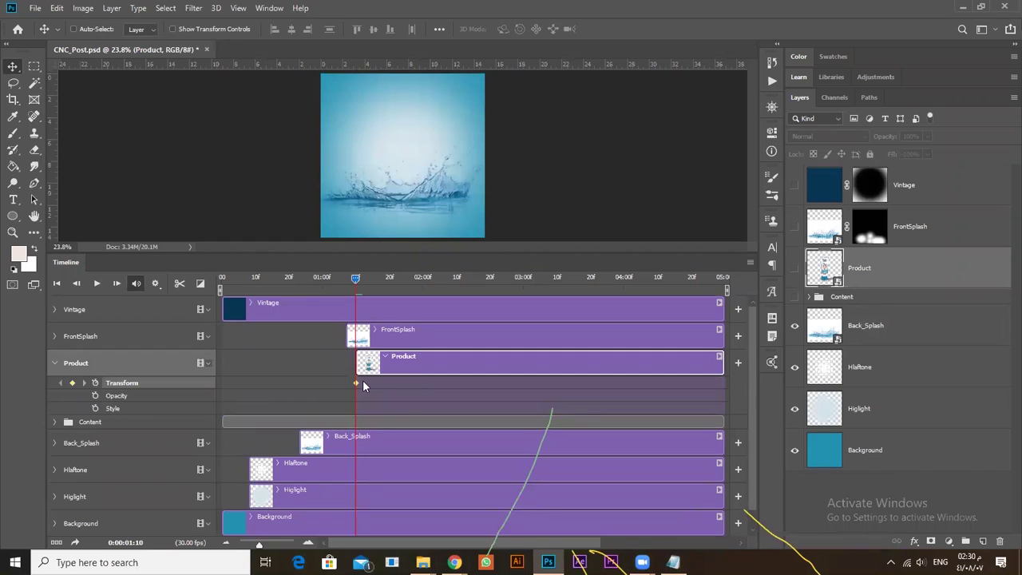
{"action": "left_click_drag", "start_coordinate": [356, 383], "coordinate": [403, 383]}
Show the Product layer, move the cream tube off the canvas's left side at 1:10 and preview its slide-in.
{"action": "left_click", "coordinate": [794, 268]}
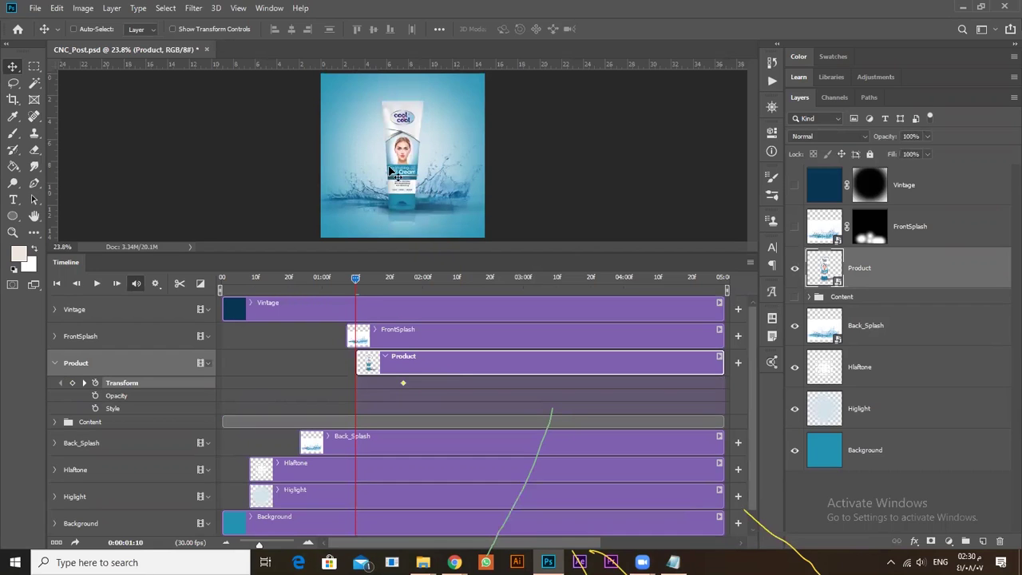
{"action": "left_click_drag", "start_coordinate": [403, 172], "coordinate": [292, 175]}
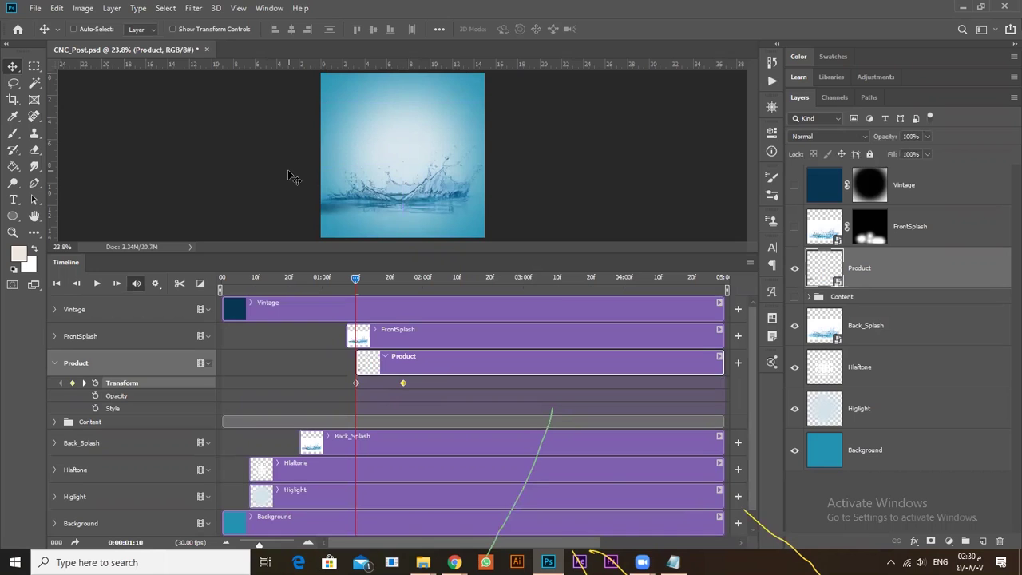
{"action": "key", "text": "space"}
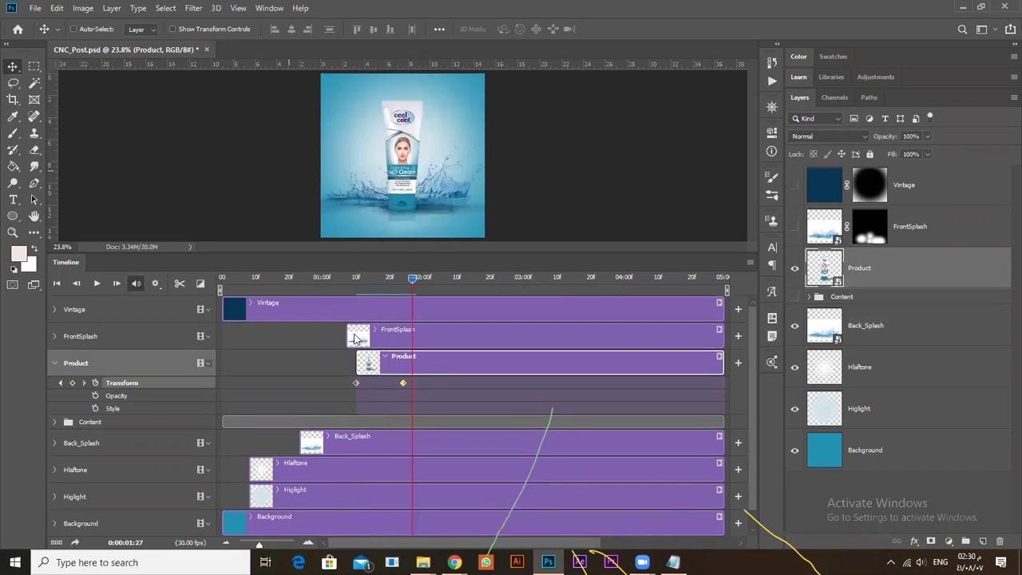
Shift the FrontSplash clip's start to about 1:24 and add a Transform keyframe for it, placed at about 2:05.
{"action": "left_click", "coordinate": [382, 336]}
{"action": "left_click_drag", "start_coordinate": [382, 337], "coordinate": [439, 337]}
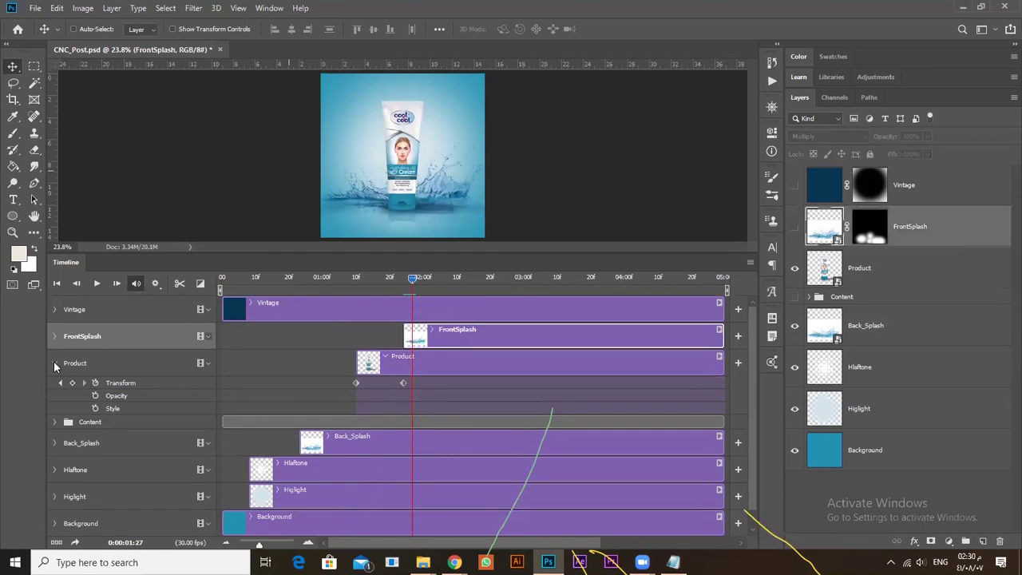
{"action": "left_click", "coordinate": [55, 363]}
{"action": "left_click", "coordinate": [54, 336]}
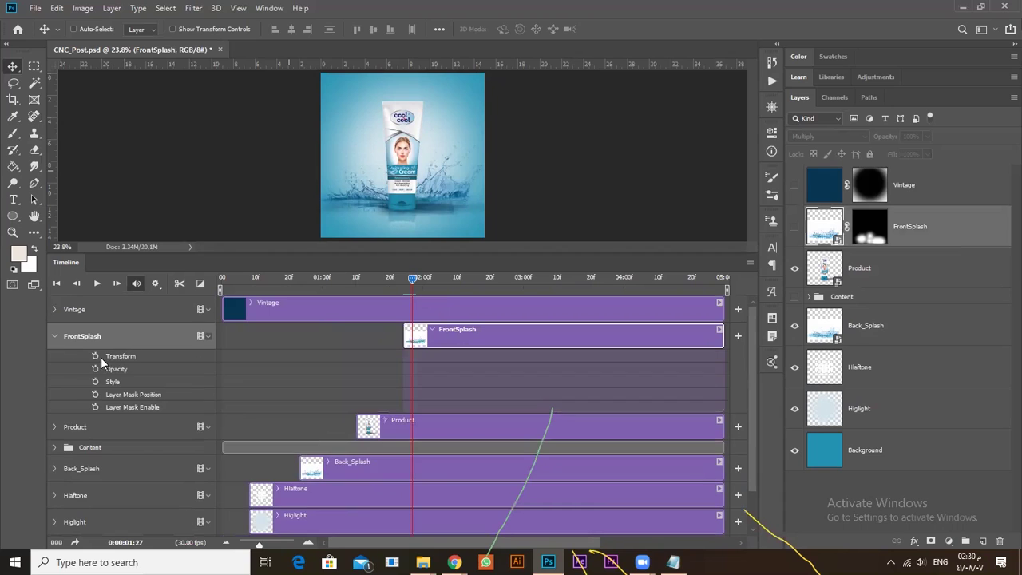
{"action": "left_click", "coordinate": [95, 356]}
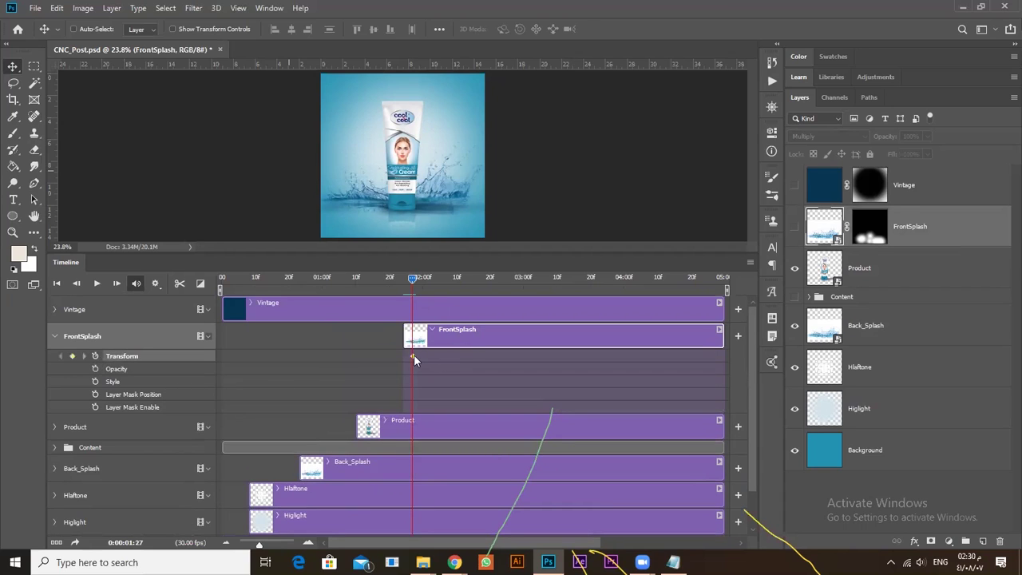
{"action": "left_click_drag", "start_coordinate": [412, 356], "coordinate": [439, 356]}
Show the FrontSplash layer, move its splash down out of the canvas at 1:27 and preview the motion.
{"action": "left_click", "coordinate": [794, 226]}
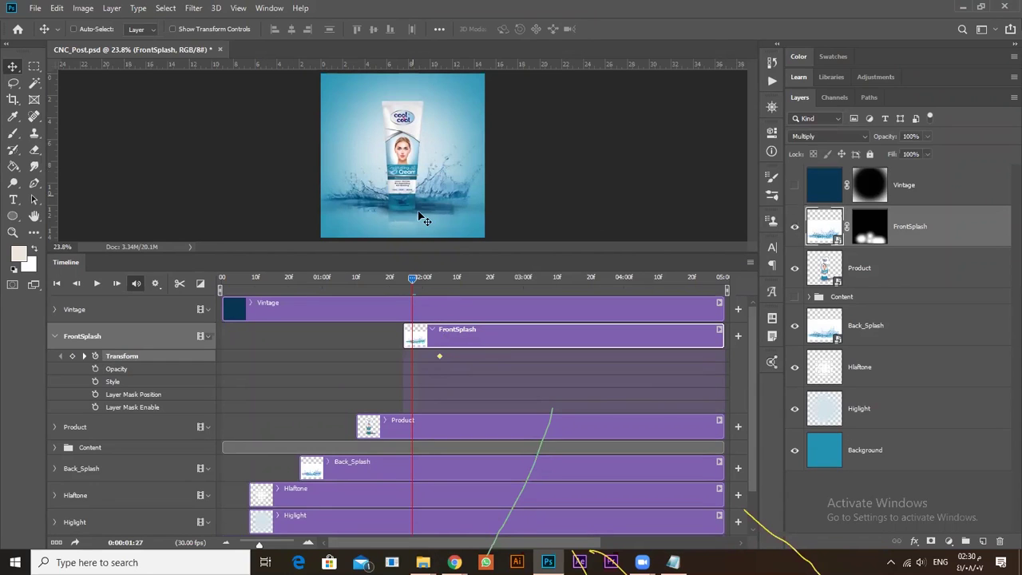
{"action": "left_click_drag", "start_coordinate": [423, 206], "coordinate": [412, 253]}
{"action": "key", "text": "ctrl+z"}
{"action": "key", "text": "space"}
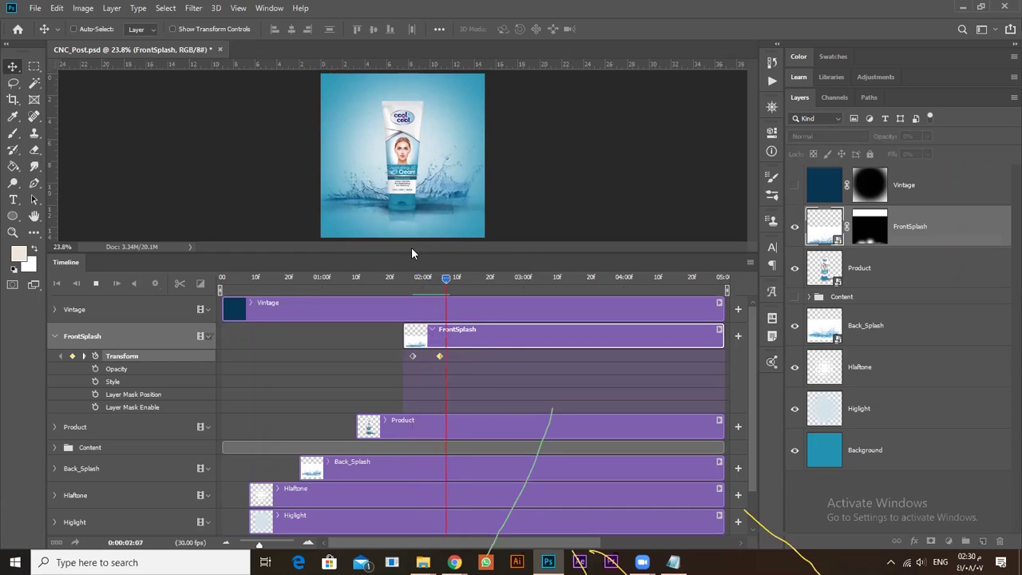
{"action": "left_click_drag", "start_coordinate": [448, 274], "coordinate": [444, 295]}
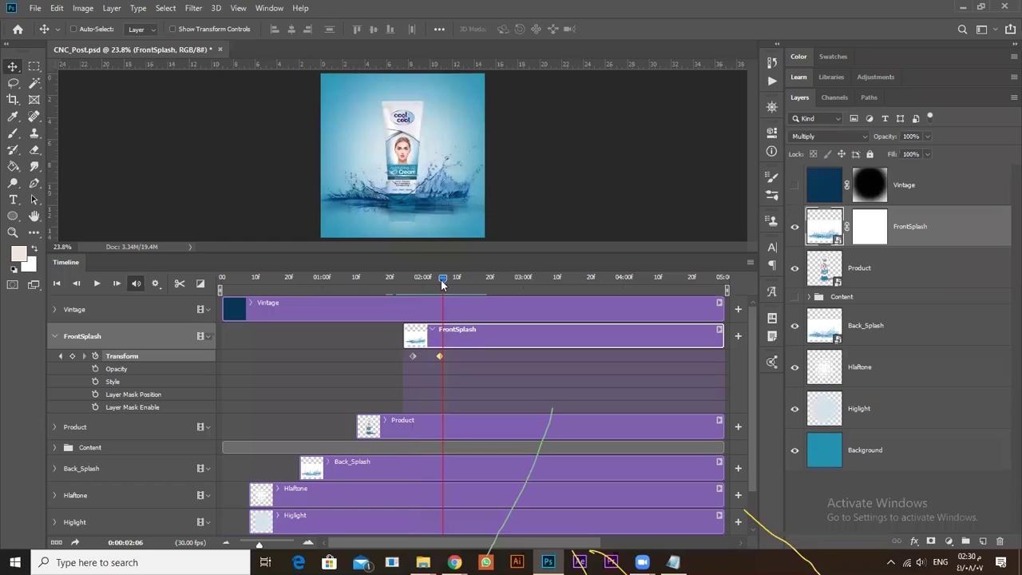
Shift the Vintage clip's start to 2:05 and collapse the FrontSplash layer's keyframe properties.
{"action": "left_click_drag", "start_coordinate": [482, 287], "coordinate": [439, 280]}
{"action": "left_click_drag", "start_coordinate": [224, 301], "coordinate": [440, 305]}
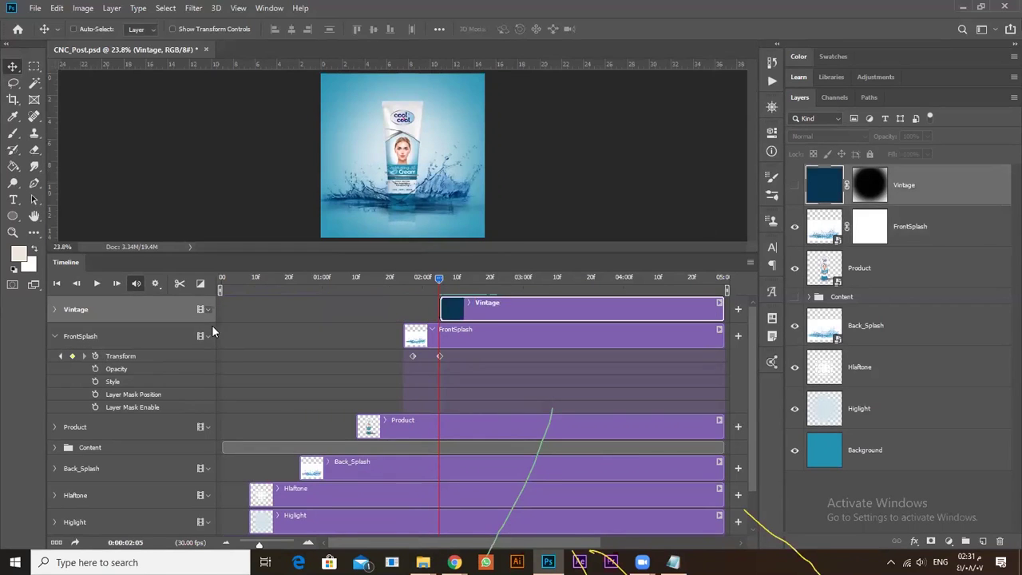
{"action": "left_click", "coordinate": [56, 341]}
{"action": "left_click", "coordinate": [55, 337]}
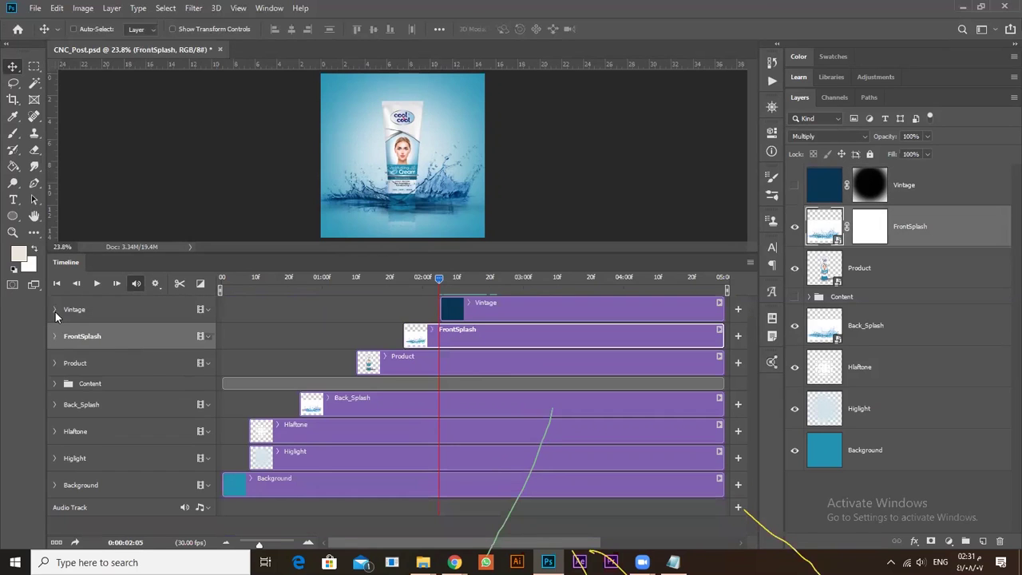
Show the Vintage layer, add an Opacity keyframe placed at about 2:18, and set its opacity to 0% at 2:05.
{"action": "left_click", "coordinate": [55, 310]}
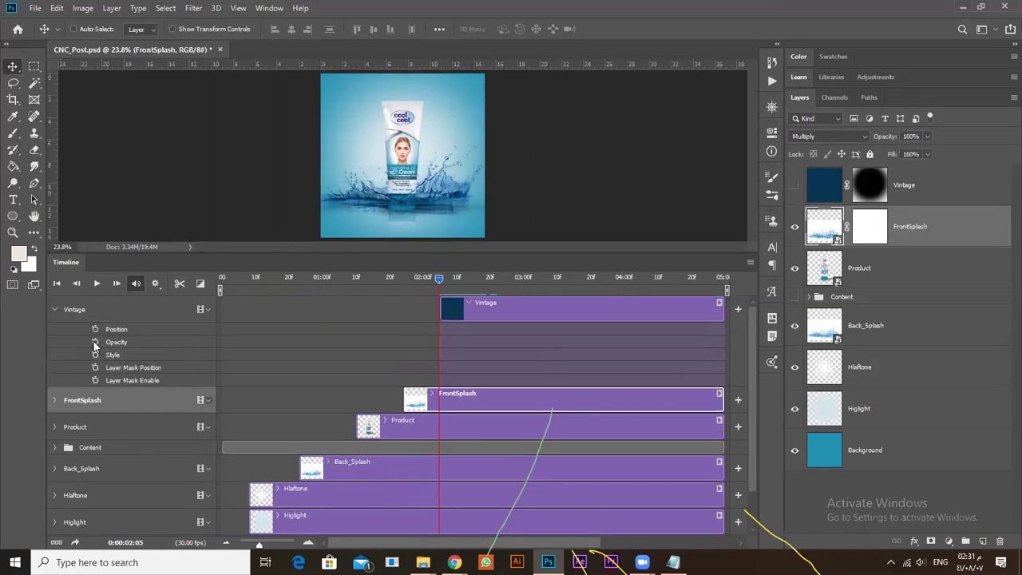
{"action": "left_click", "coordinate": [94, 342]}
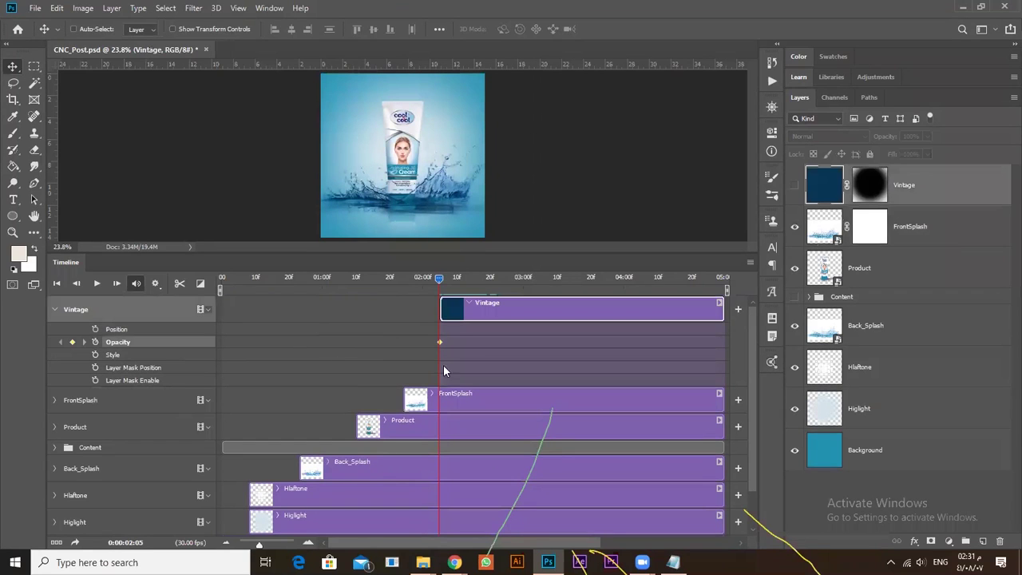
{"action": "left_click_drag", "start_coordinate": [441, 342], "coordinate": [482, 344]}
{"action": "left_click_drag", "start_coordinate": [889, 137], "coordinate": [744, 162]}
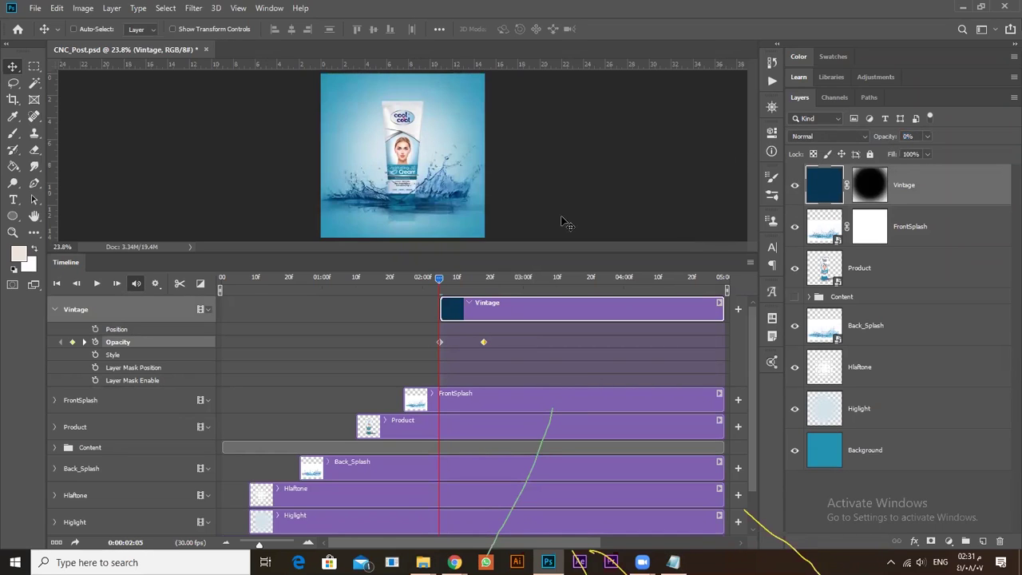
Shift the start of the Content group's three text clips, Care for you, Your Skin! and &, to 2:19.
{"action": "left_click_drag", "start_coordinate": [439, 278], "coordinate": [486, 281]}
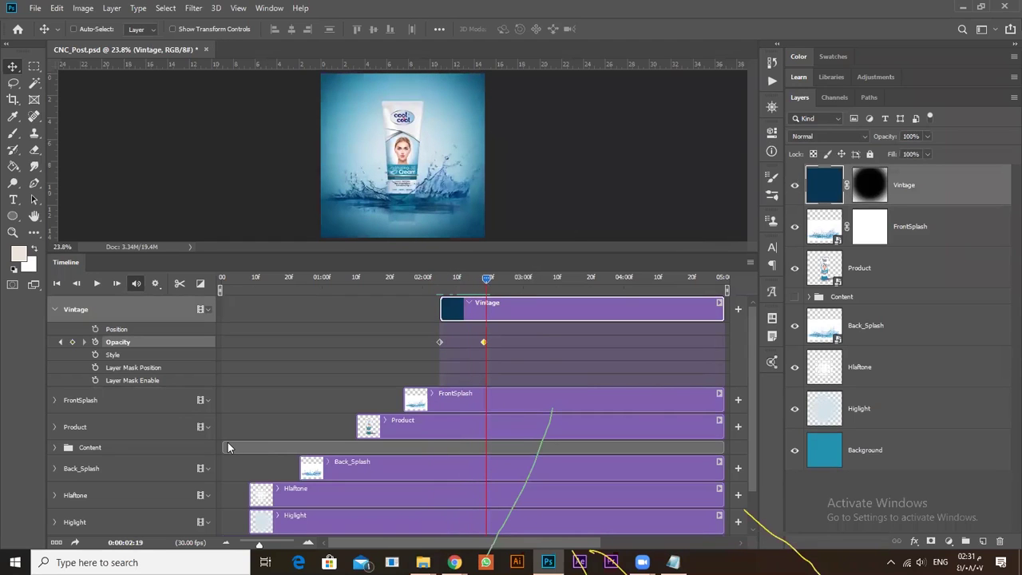
{"action": "left_click_drag", "start_coordinate": [221, 446], "coordinate": [488, 454]}
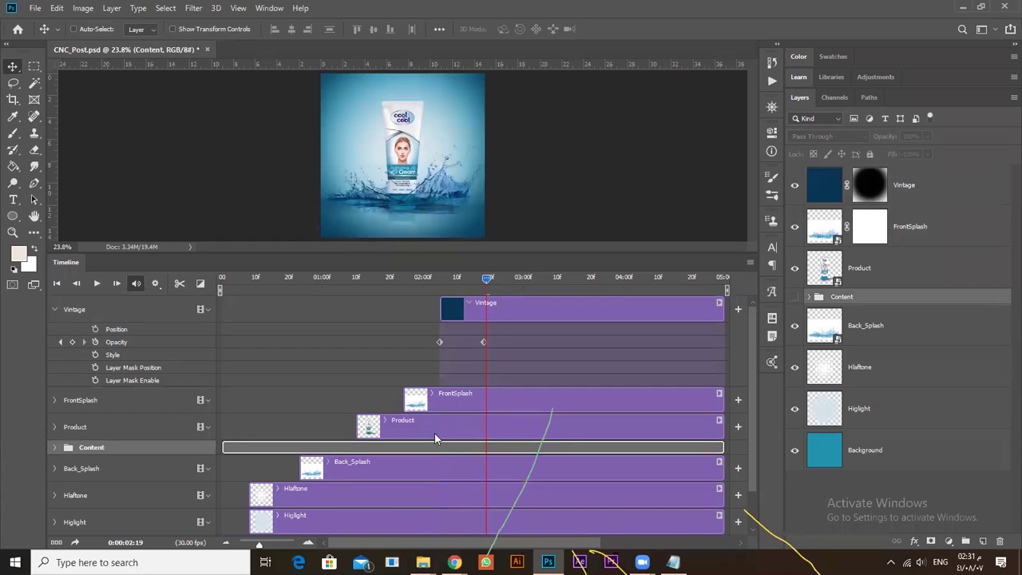
{"action": "left_click", "coordinate": [55, 447]}
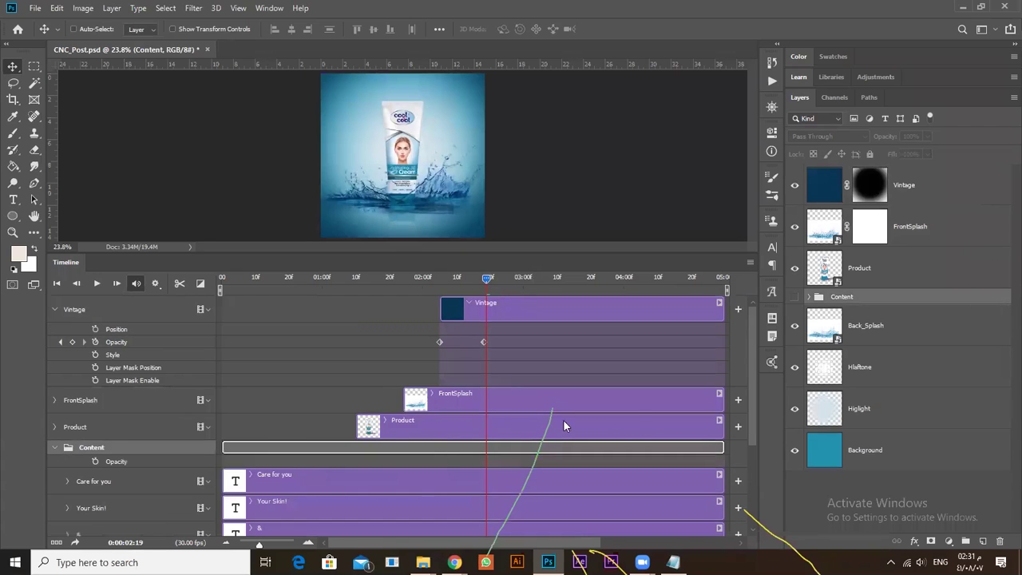
{"action": "left_click_drag", "start_coordinate": [749, 361], "coordinate": [748, 440]}
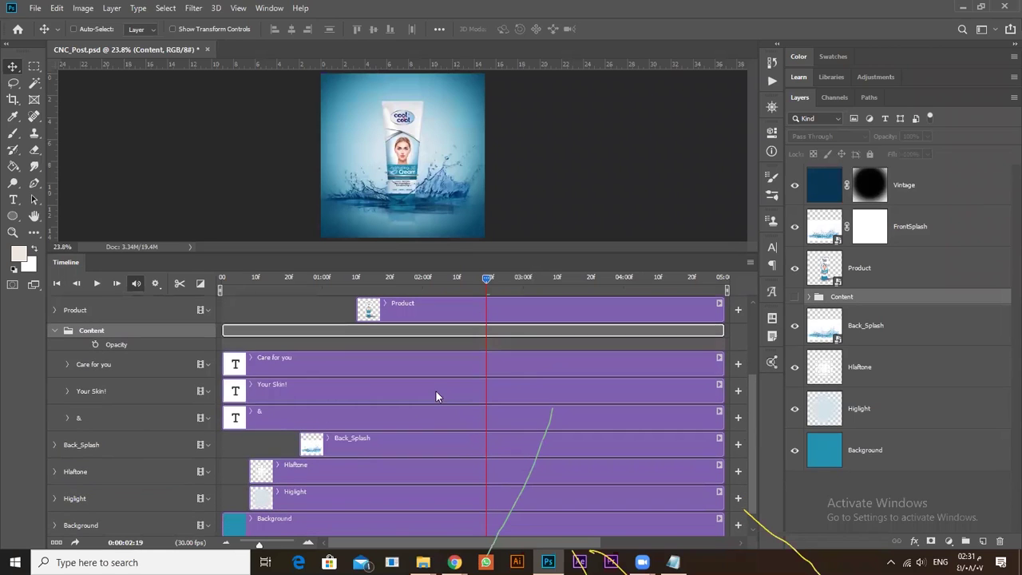
{"action": "left_click", "coordinate": [296, 375]}
{"action": "left_click", "coordinate": [292, 411], "text": "shift"}
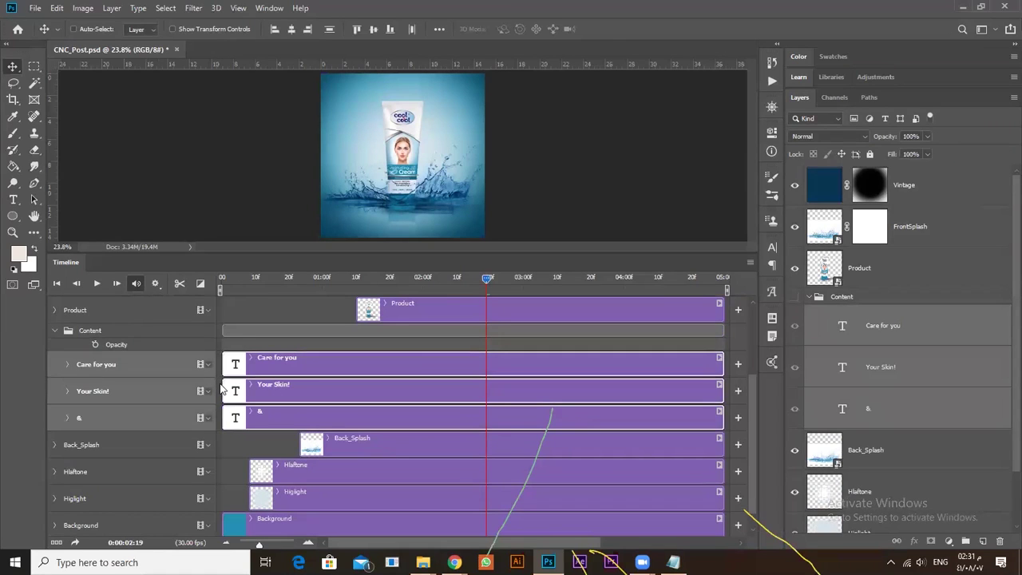
{"action": "left_click", "coordinate": [222, 387]}
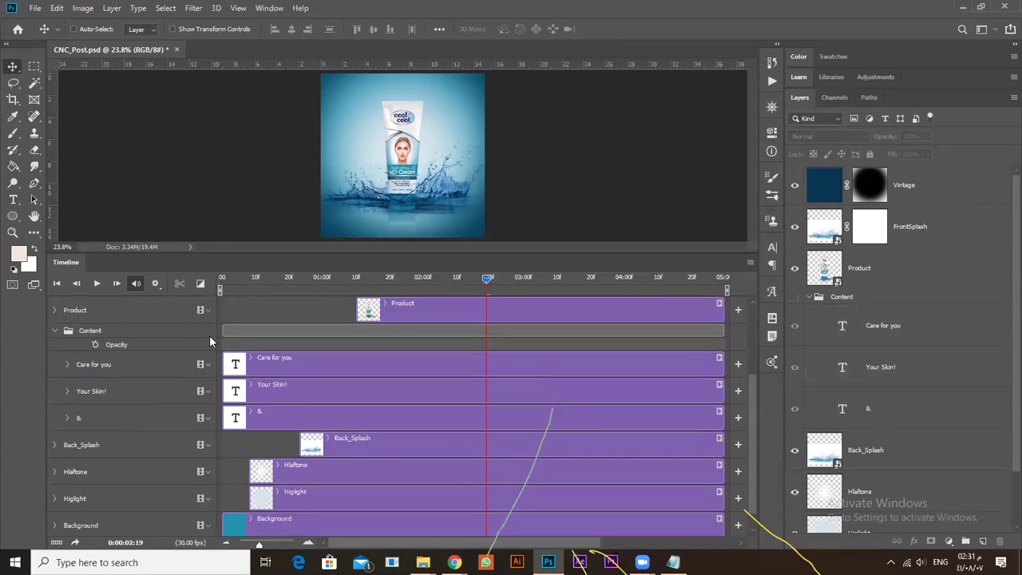
{"action": "left_click", "coordinate": [303, 363]}
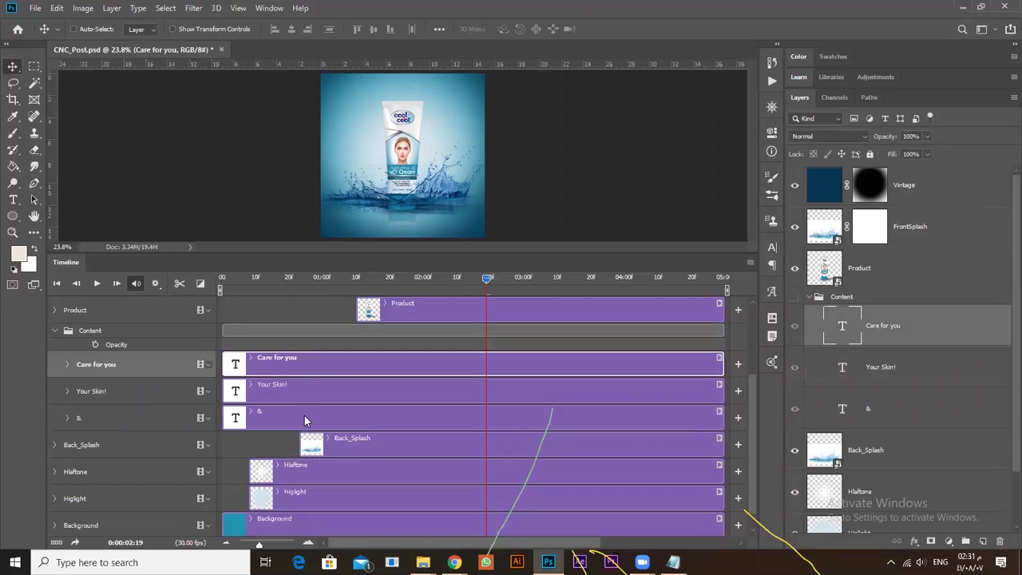
{"action": "left_click", "coordinate": [304, 415], "text": "shift"}
{"action": "left_click_drag", "start_coordinate": [222, 393], "coordinate": [489, 402]}
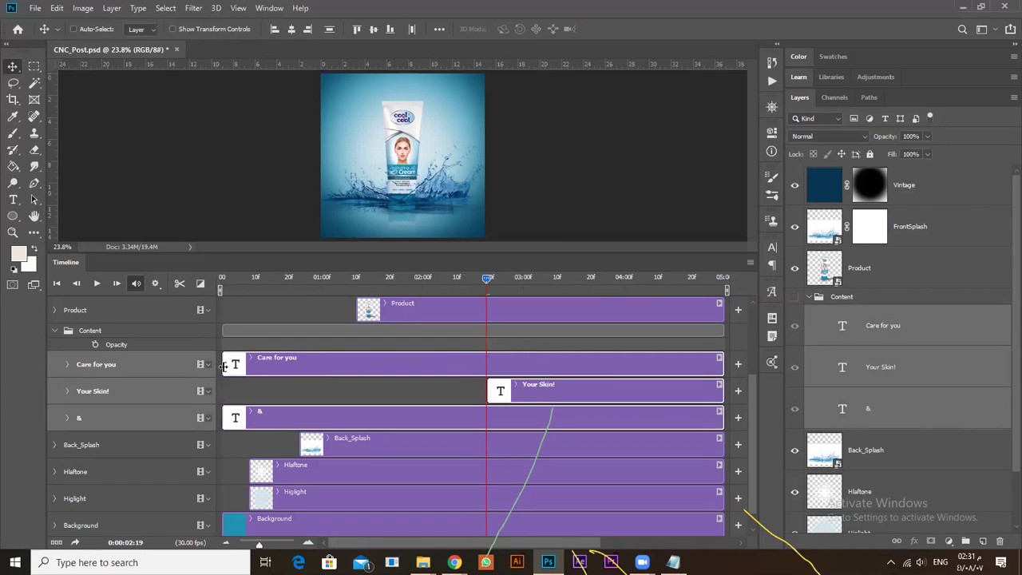
{"action": "left_click_drag", "start_coordinate": [224, 366], "coordinate": [487, 366]}
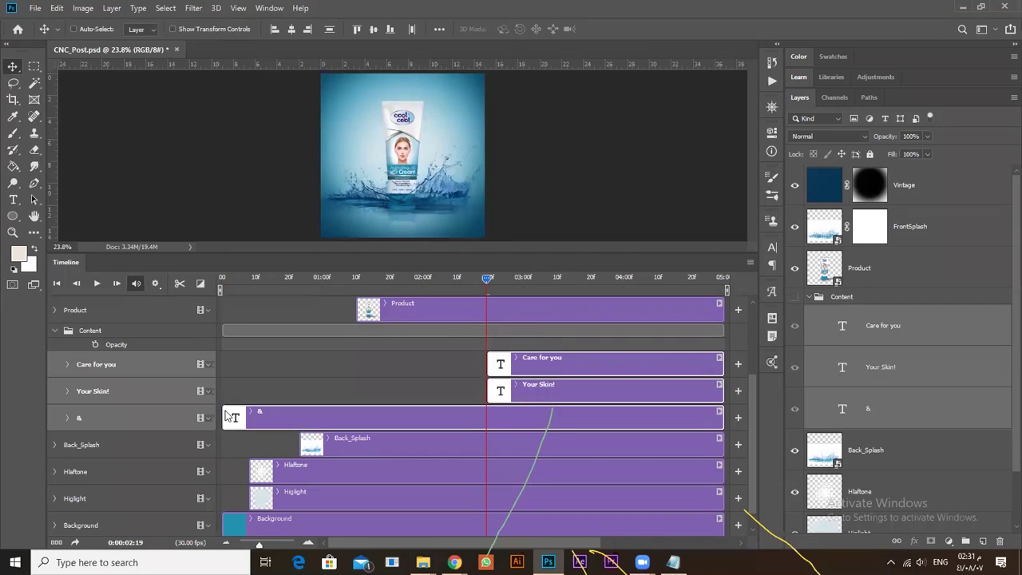
{"action": "left_click_drag", "start_coordinate": [222, 415], "coordinate": [487, 415]}
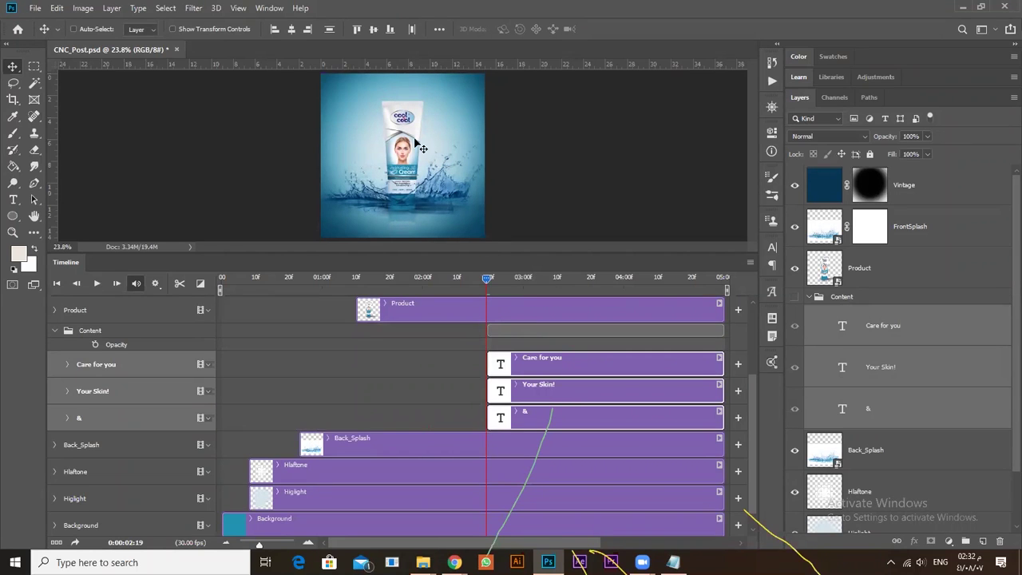
Make the Content group with the headline text visible on the canvas.
{"action": "key", "text": "ctrl"}
{"action": "key", "text": "ctrl+plus"}
{"action": "key", "text": "ctrl+plus"}
{"action": "key", "text": "ctrl+plus"}
{"action": "key", "text": "ctrl+plus"}
{"action": "key", "text": "ctrl+plus"}
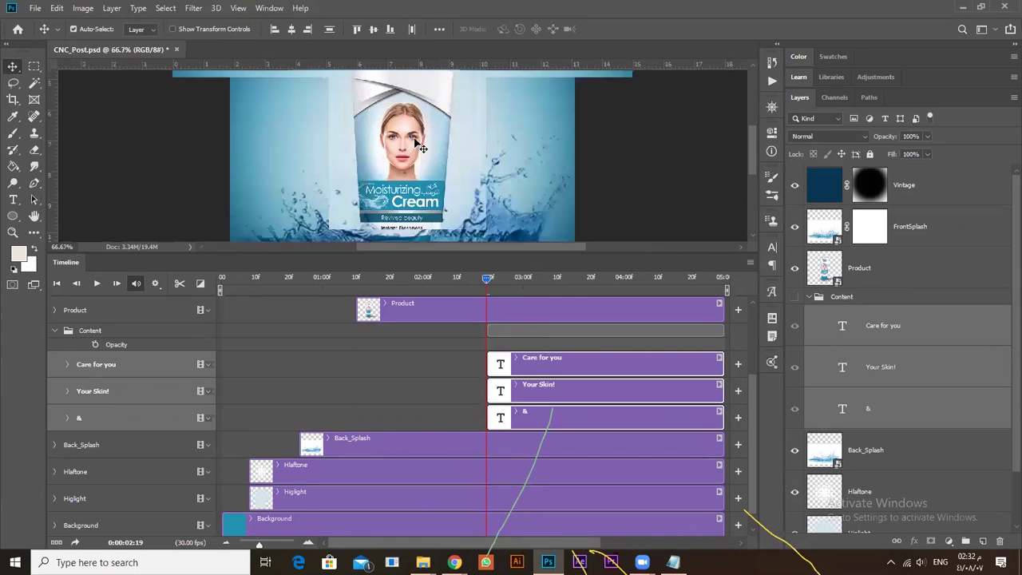
{"action": "left_click", "coordinate": [794, 299]}
{"action": "left_click_drag", "start_coordinate": [750, 156], "coordinate": [752, 105]}
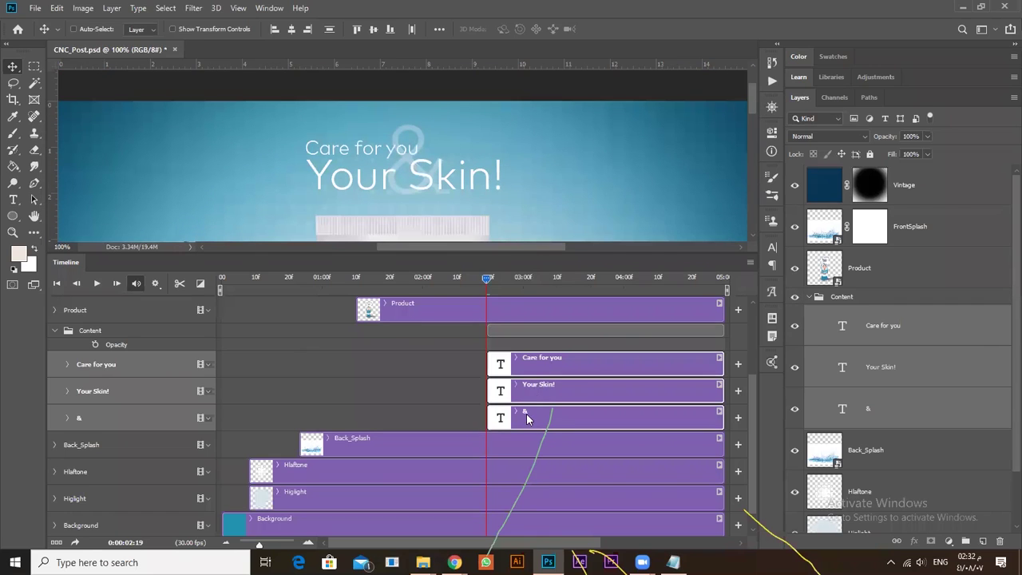
Add a Transform keyframe for the Care for you text at about 3:04 and move the text up off the canvas at 2:19.
{"action": "left_click", "coordinate": [536, 370]}
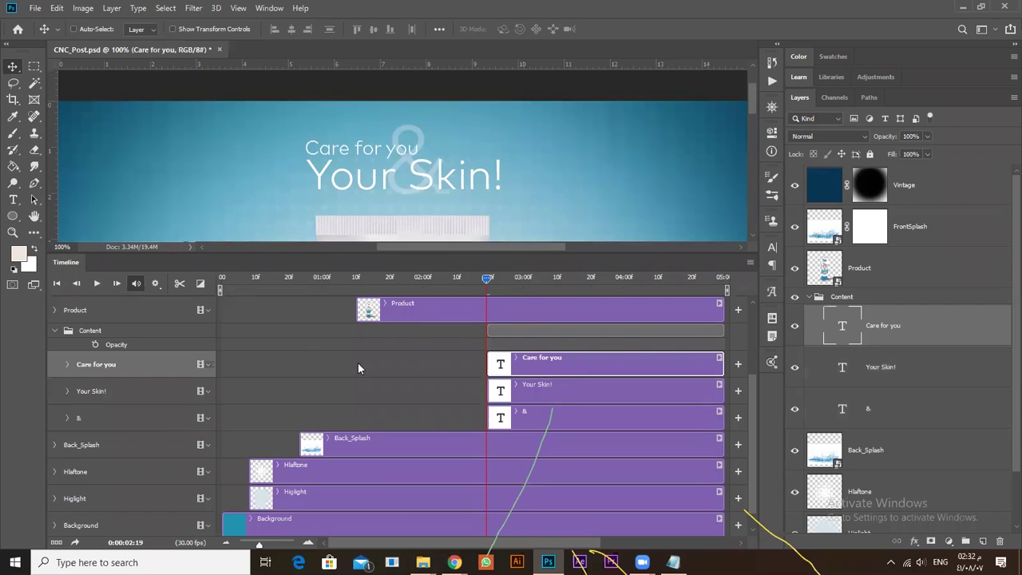
{"action": "left_click", "coordinate": [68, 366]}
{"action": "left_click", "coordinate": [109, 385]}
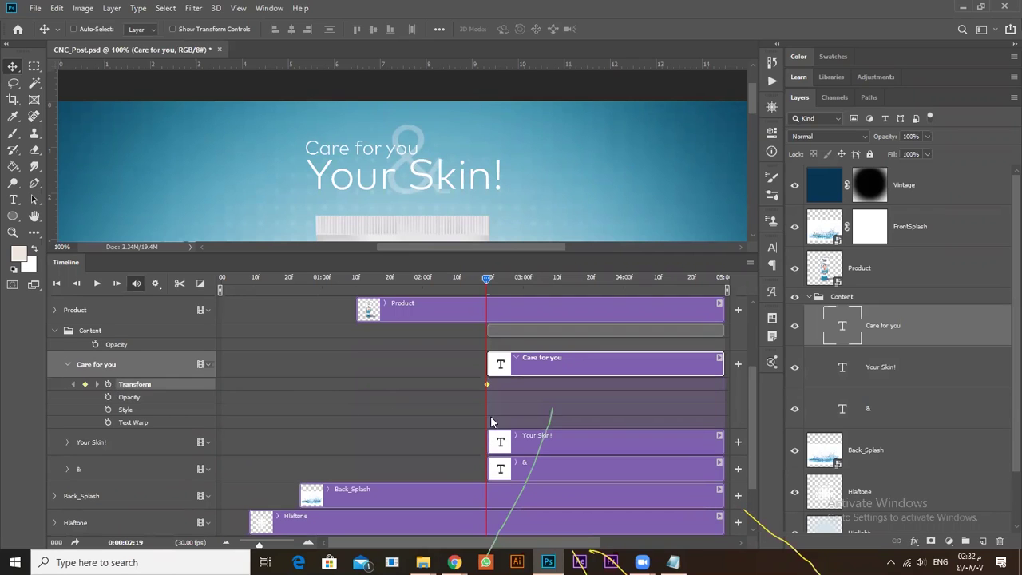
{"action": "left_click_drag", "start_coordinate": [488, 384], "coordinate": [539, 389]}
{"action": "mouse_move", "coordinate": [377, 118]}
{"action": "left_mouse_down"}
{"action": "mouse_move", "coordinate": [375, 96]}
{"action": "mouse_move", "coordinate": [381, 102]}
{"action": "left_mouse_up"}
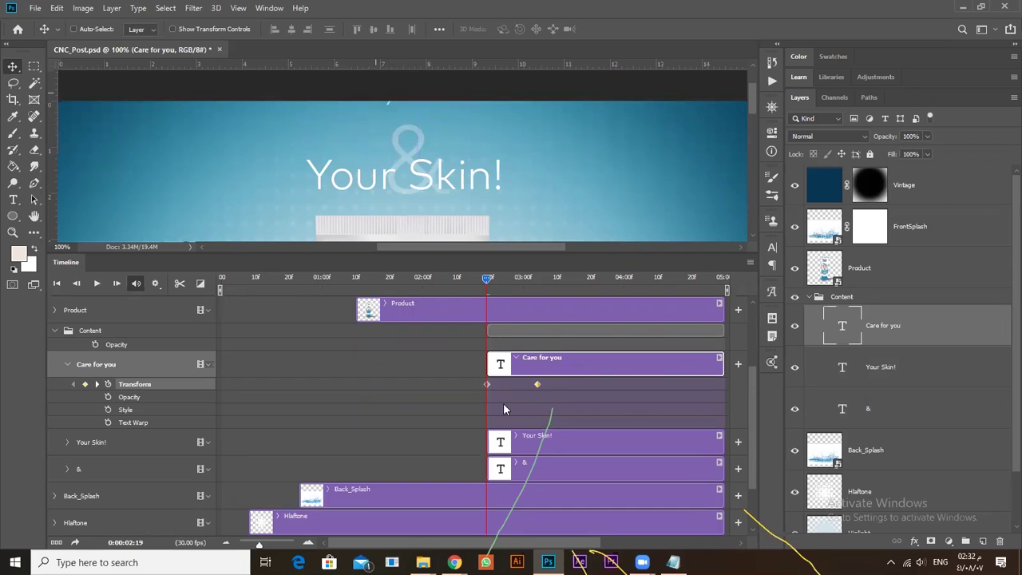
Add a Transform keyframe for the Your Skin! text at about 3:10, move the text left at 2:22 and preview its slide-in.
{"action": "left_click", "coordinate": [67, 441]}
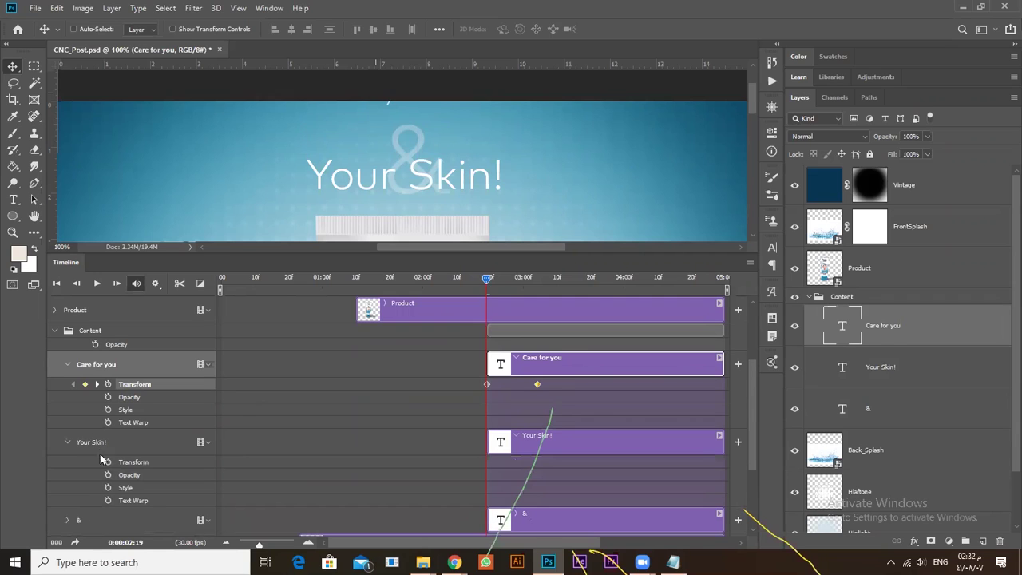
{"action": "left_click", "coordinate": [108, 462]}
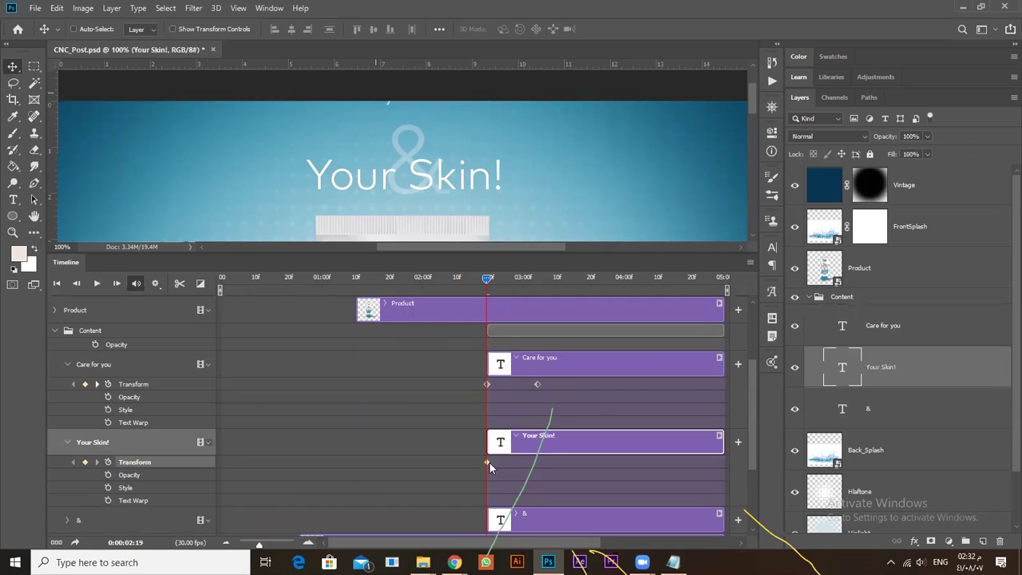
{"action": "left_click_drag", "start_coordinate": [488, 462], "coordinate": [557, 464]}
{"action": "left_click_drag", "start_coordinate": [489, 285], "coordinate": [494, 285]}
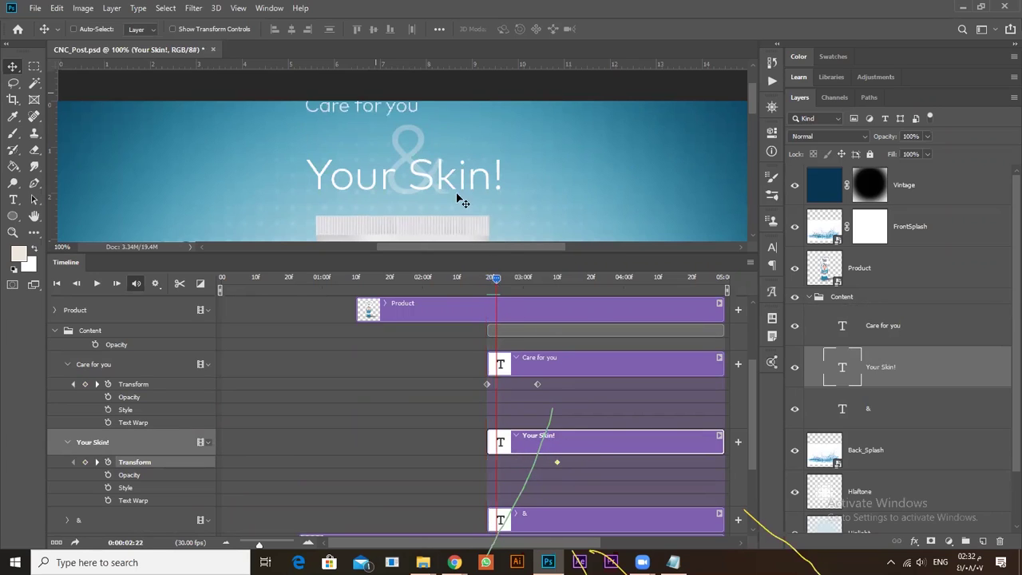
{"action": "left_click_drag", "start_coordinate": [451, 181], "coordinate": [313, 176]}
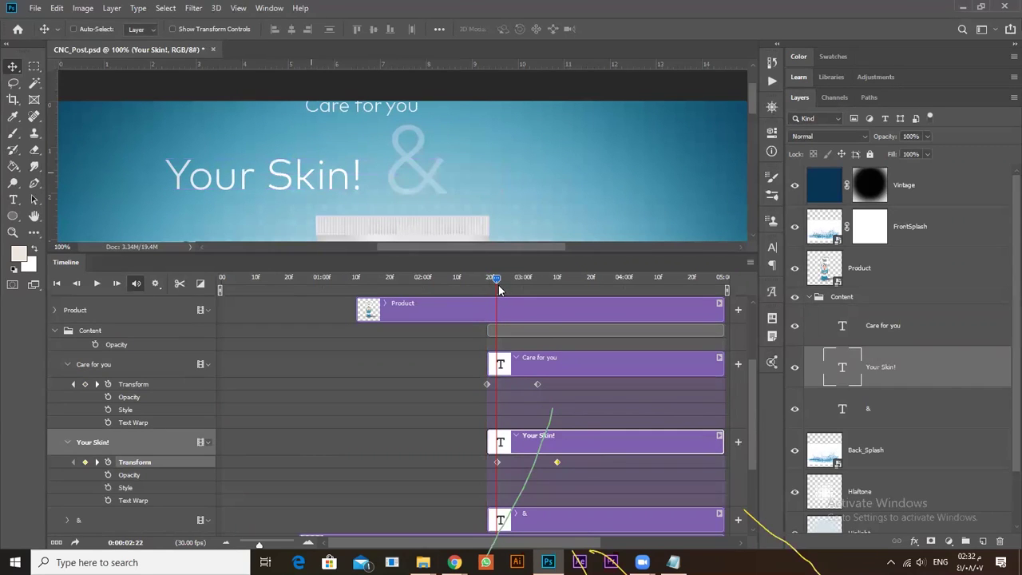
{"action": "left_click_drag", "start_coordinate": [499, 287], "coordinate": [543, 303]}
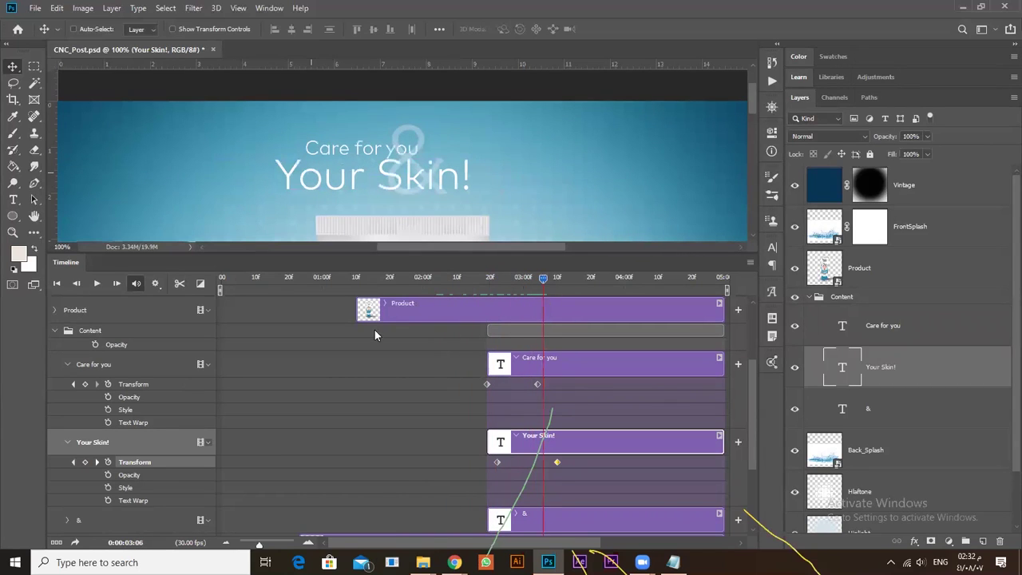
Enable Transform and Opacity keyframes for the & text layer and move both to about 3:09.
{"action": "left_click", "coordinate": [67, 364]}
{"action": "left_click", "coordinate": [66, 388]}
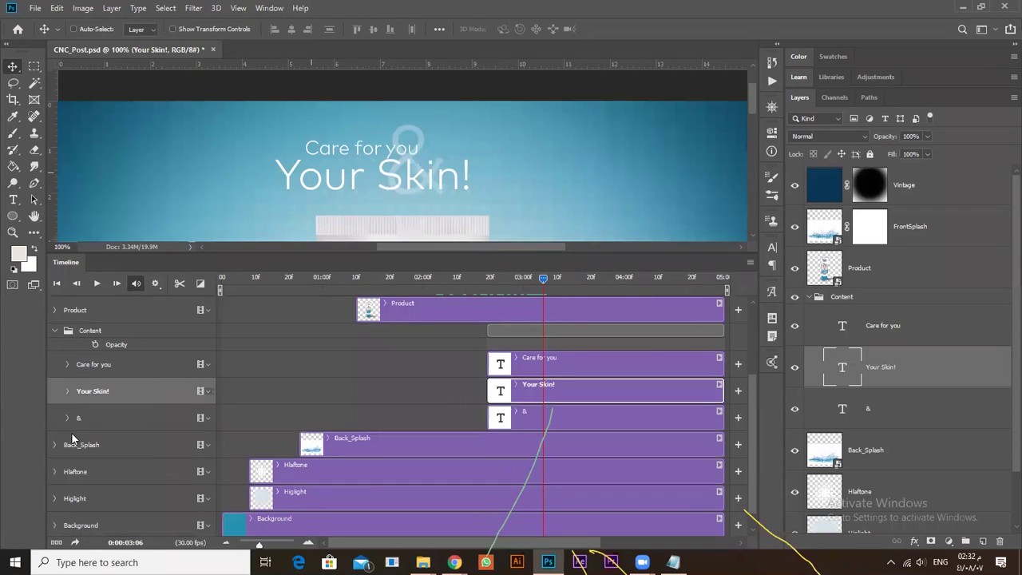
{"action": "left_click", "coordinate": [78, 419]}
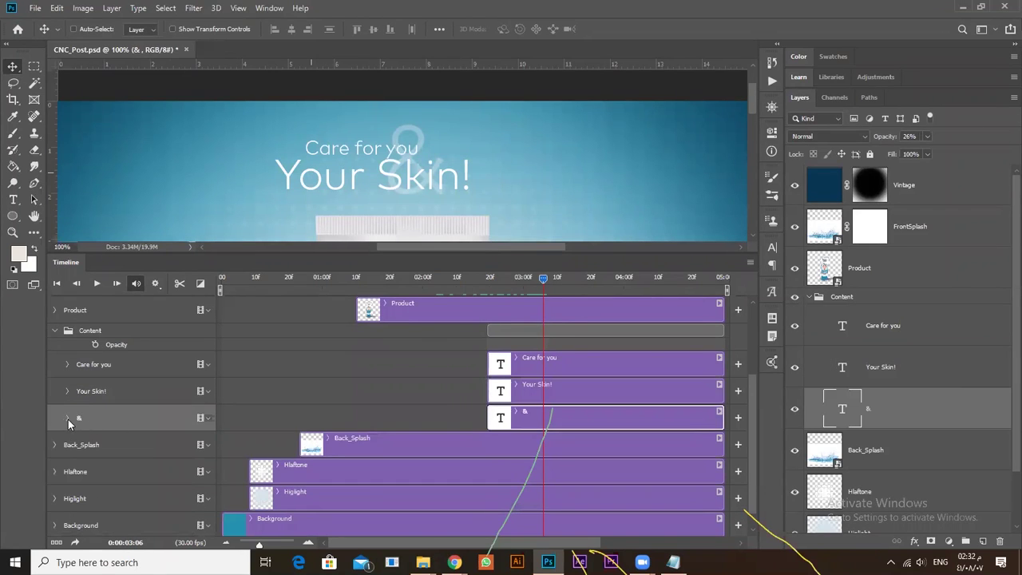
{"action": "left_click", "coordinate": [68, 419]}
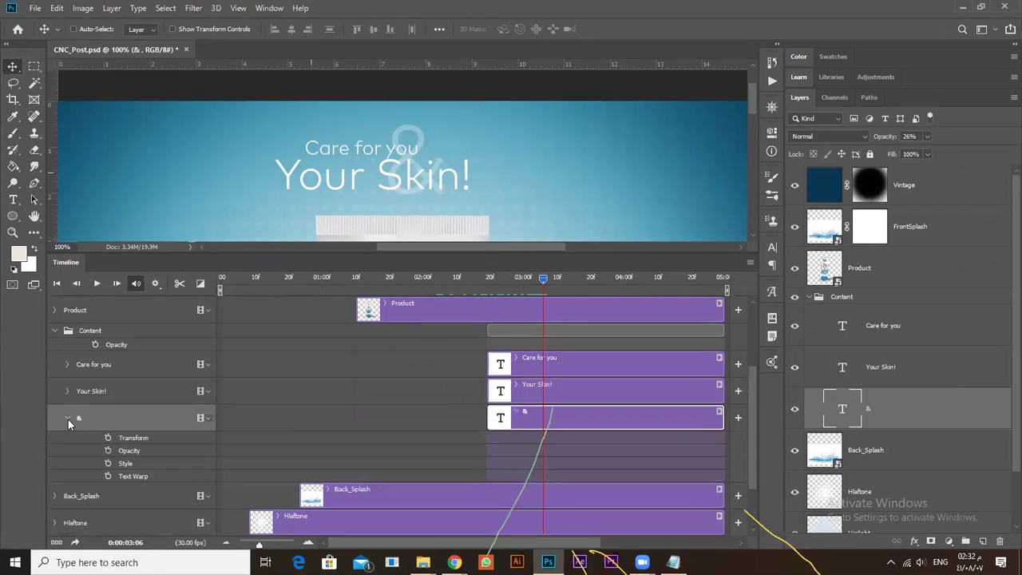
{"action": "left_click", "coordinate": [108, 439]}
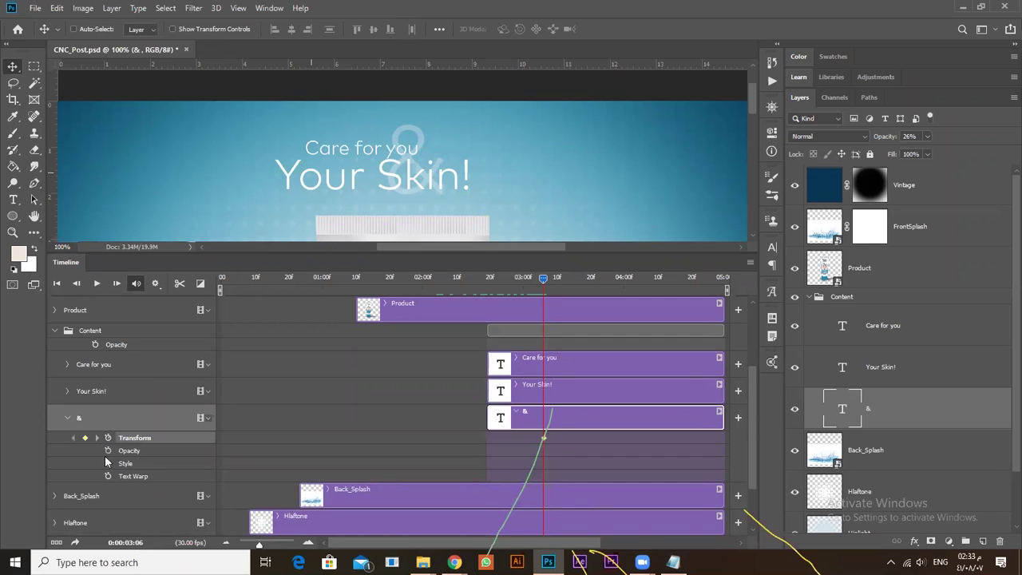
{"action": "left_click", "coordinate": [108, 451]}
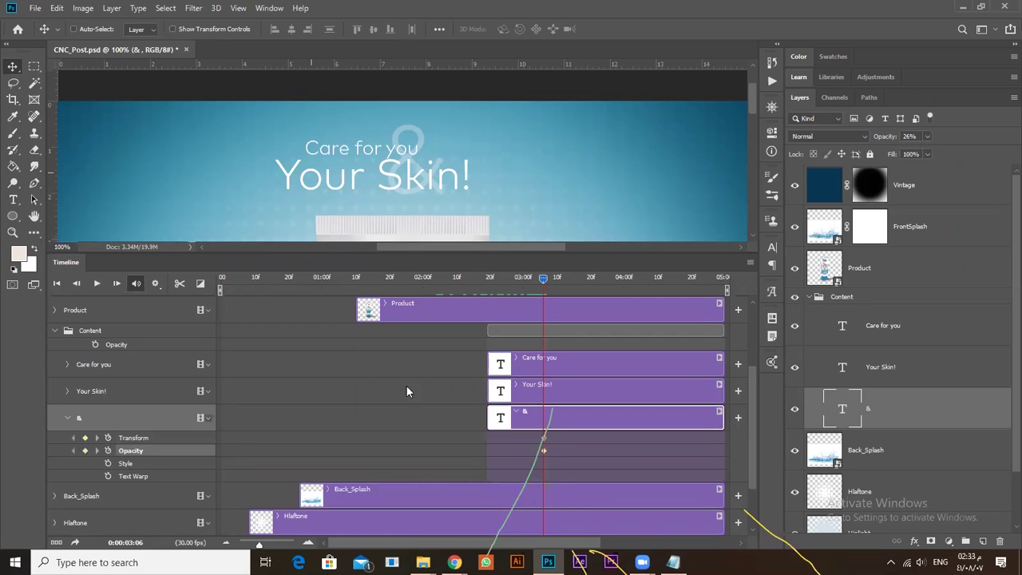
{"action": "mouse_move", "coordinate": [556, 435]}
{"action": "left_mouse_down"}
{"action": "mouse_move", "coordinate": [540, 446]}
{"action": "mouse_move", "coordinate": [556, 451]}
{"action": "left_mouse_up"}
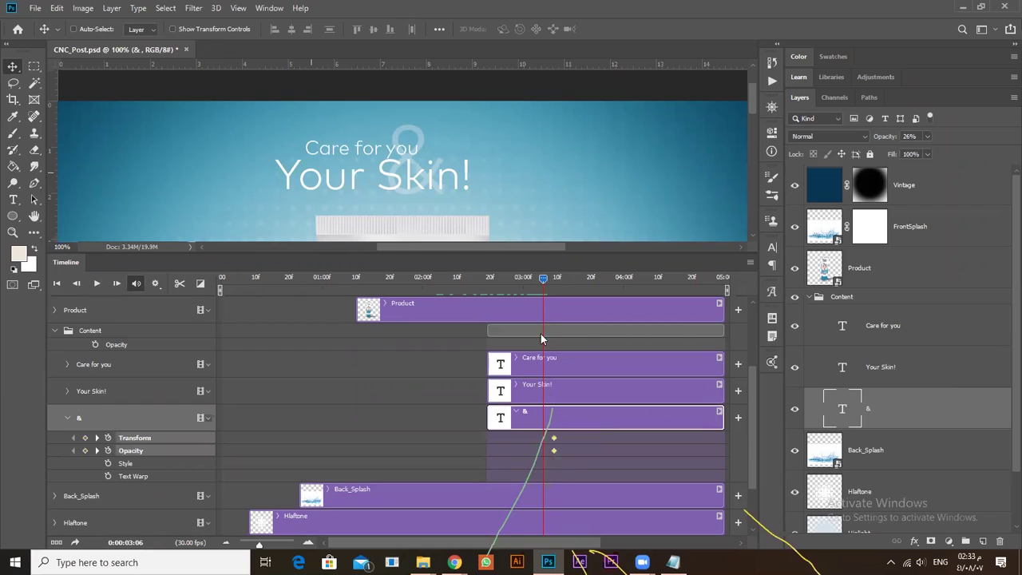
Set the & text's opacity to 0% at 2:27 and scale it down to about 54% at 3:00.
{"action": "left_click_drag", "start_coordinate": [543, 279], "coordinate": [513, 279]}
{"action": "left_click_drag", "start_coordinate": [894, 138], "coordinate": [849, 143]}
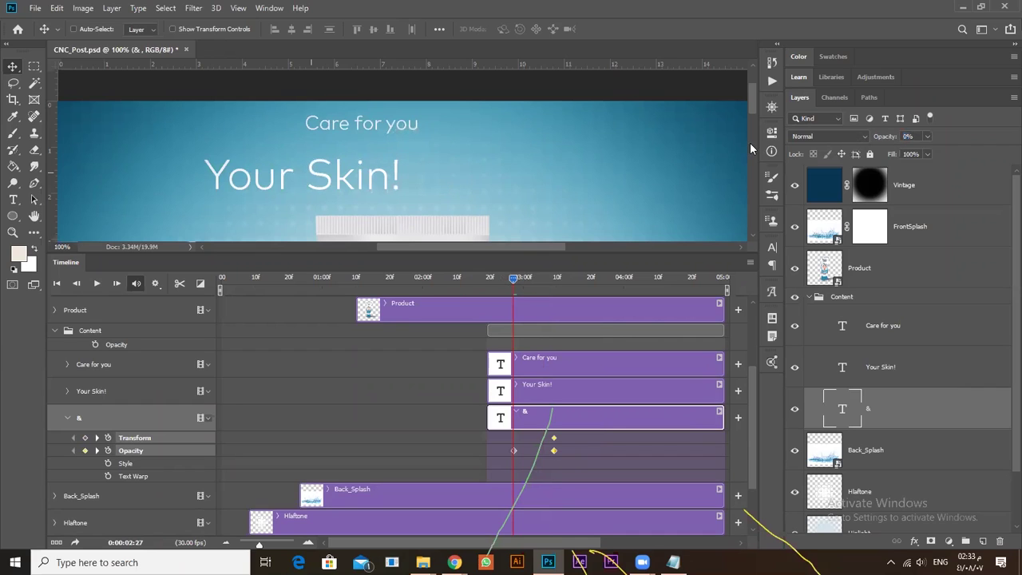
{"action": "left_click", "coordinate": [511, 281]}
{"action": "left_click_drag", "start_coordinate": [511, 283], "coordinate": [523, 278]}
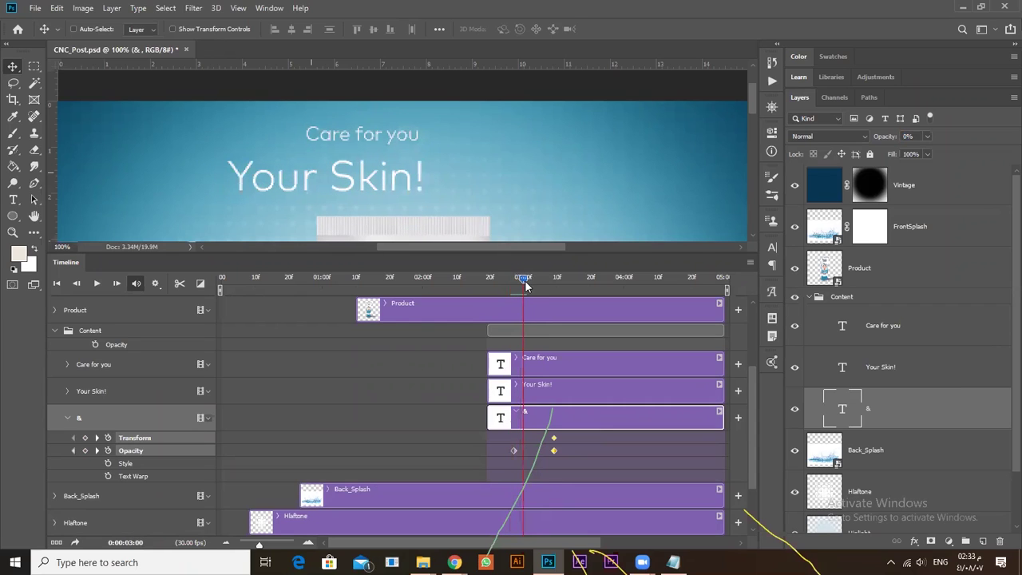
{"action": "key", "text": "ctrl+t"}
{"action": "left_click_drag", "start_coordinate": [475, 107], "coordinate": [448, 128]}
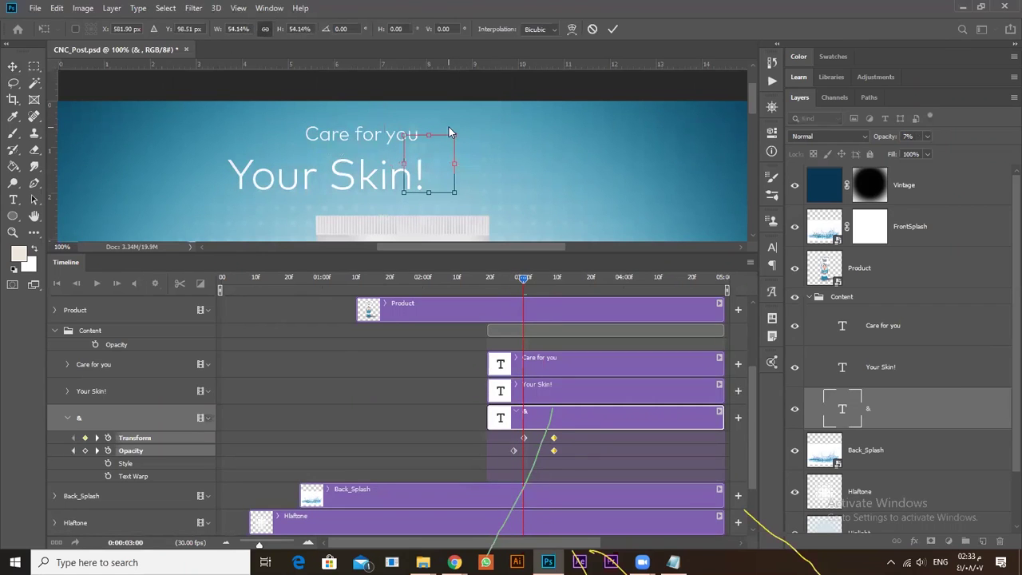
{"action": "key", "text": "Return"}
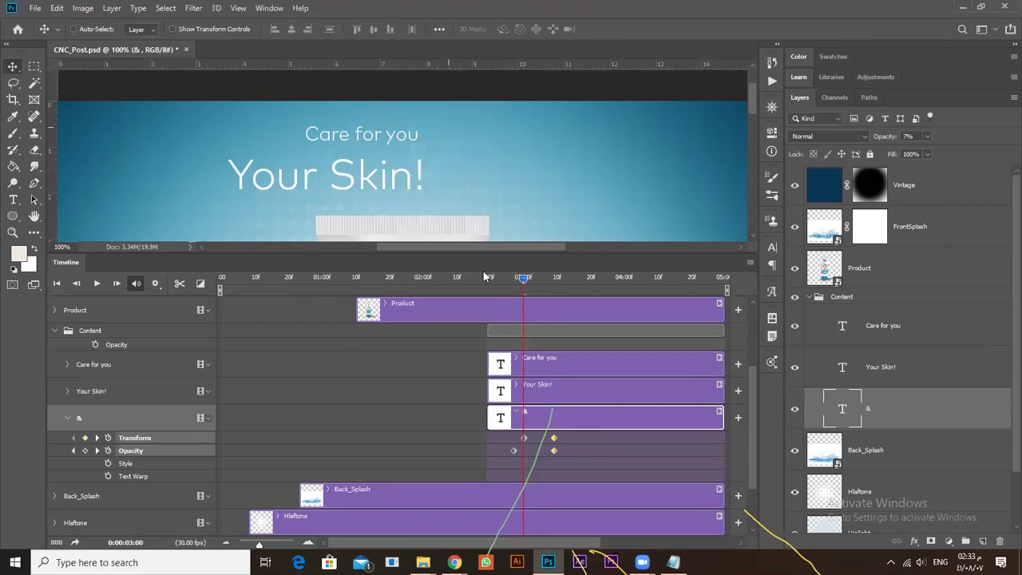
Move the & text's first Transform keyframe to about 2:27, aligned with its first Opacity keyframe, and scrub through its animation.
{"action": "left_click", "coordinate": [522, 437]}
{"action": "left_click_drag", "start_coordinate": [514, 436], "coordinate": [513, 437]}
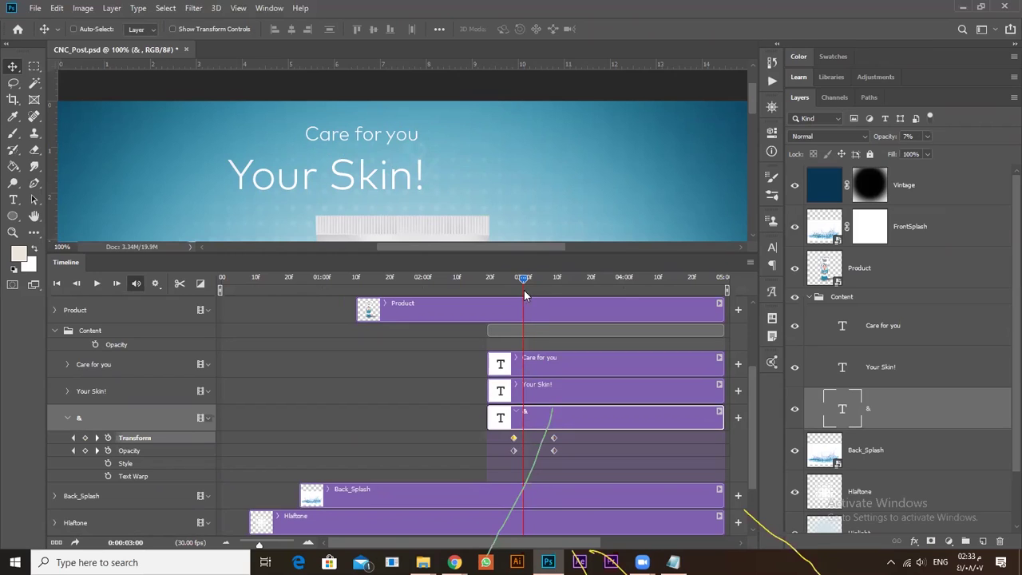
{"action": "left_click_drag", "start_coordinate": [522, 278], "coordinate": [548, 279]}
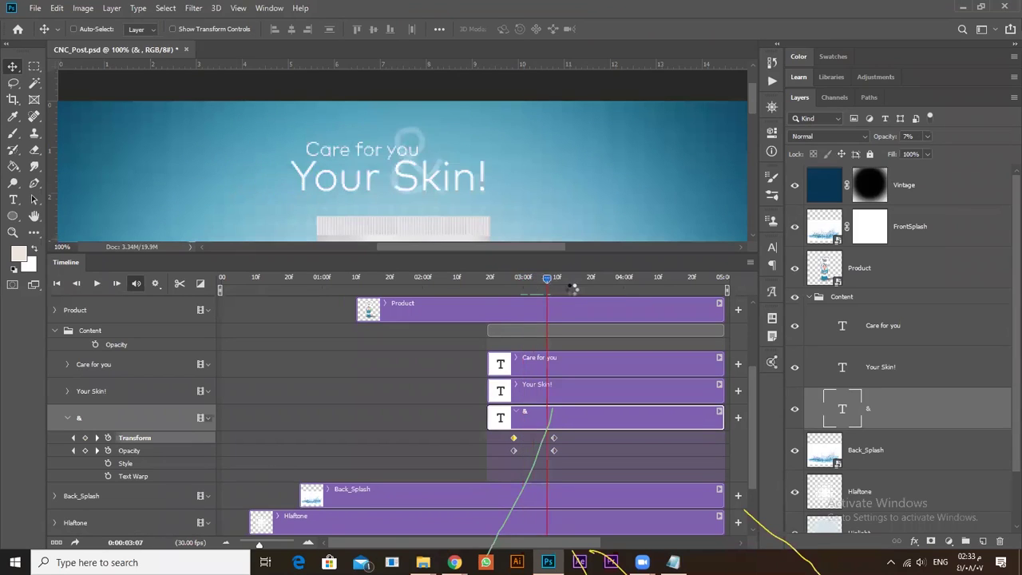
{"action": "left_click", "coordinate": [487, 287]}
{"action": "left_click_drag", "start_coordinate": [511, 296], "coordinate": [566, 293]}
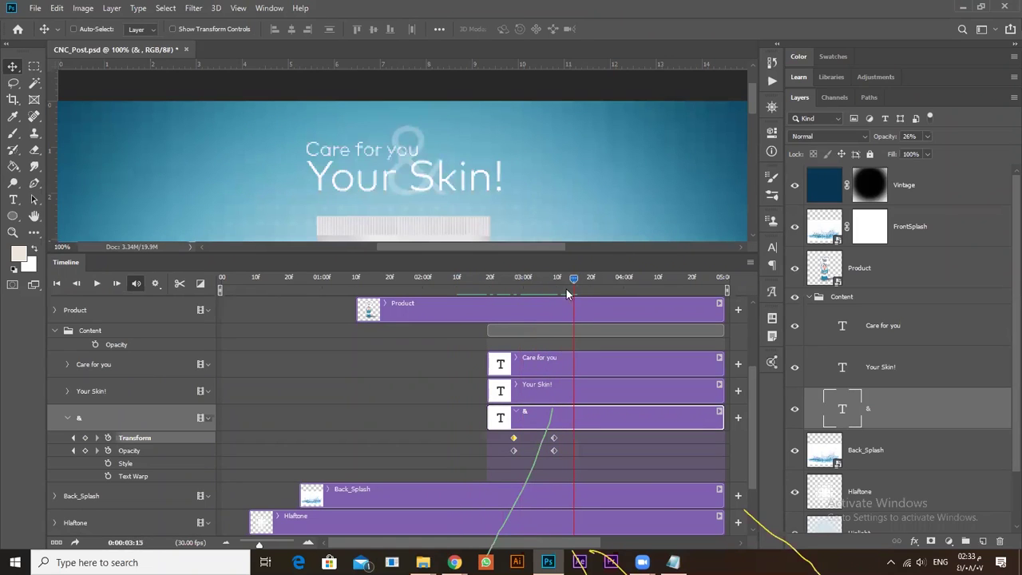
Collapse the Content group in the timeline and preview the whole animation from 0:00 in full-screen mode.
{"action": "left_click", "coordinate": [55, 329]}
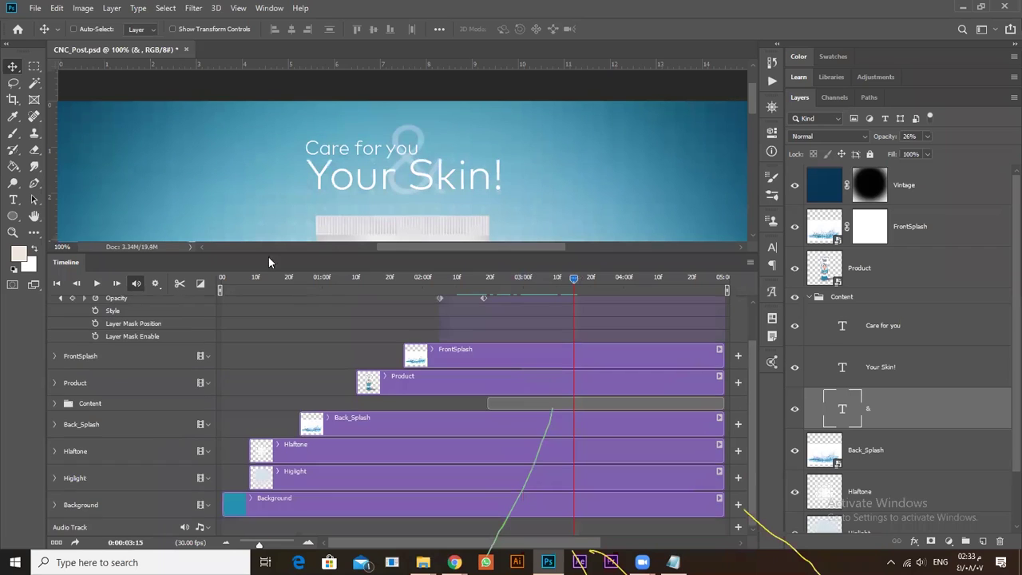
{"action": "key", "text": "ctrl+0"}
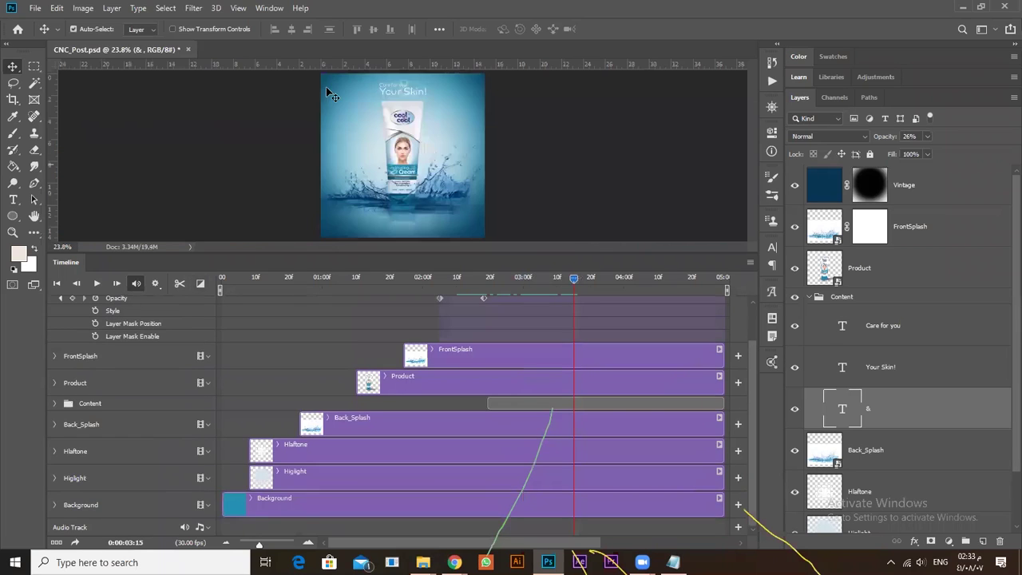
{"action": "left_click_drag", "start_coordinate": [314, 279], "coordinate": [186, 293]}
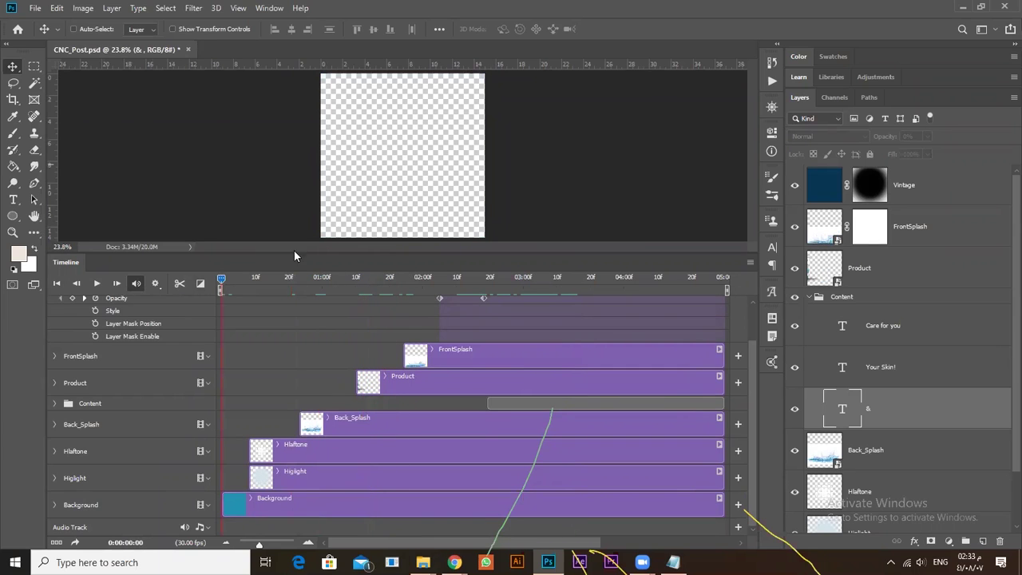
{"action": "left_click_drag", "start_coordinate": [307, 252], "coordinate": [332, 455]}
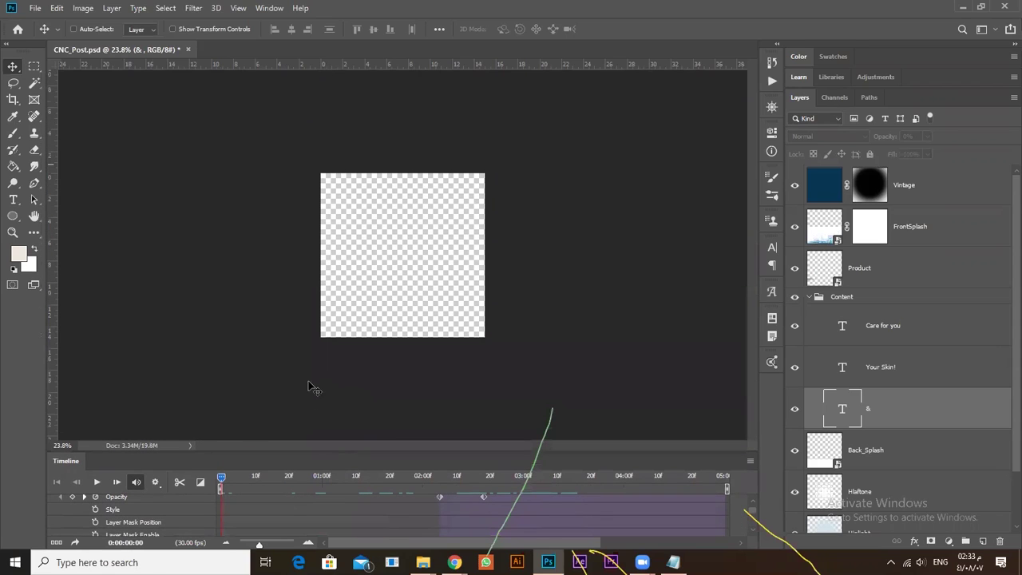
{"action": "key", "text": "ctrl+0"}
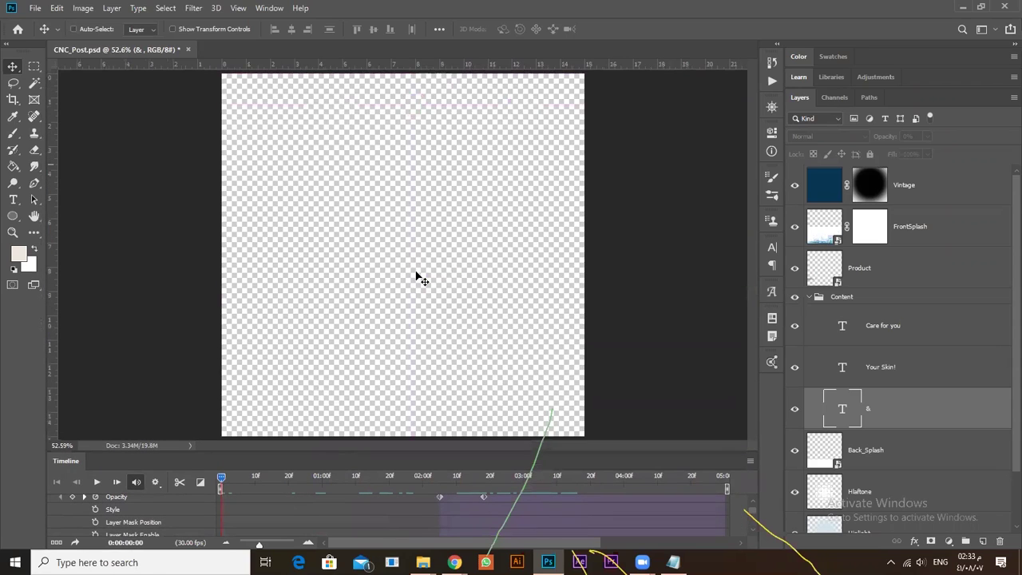
{"action": "key", "text": "f"}
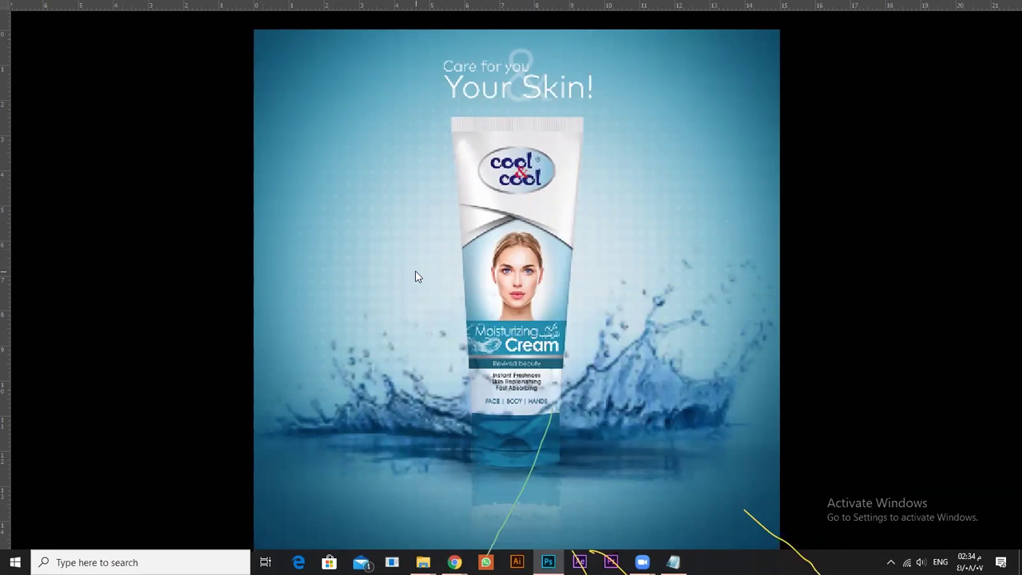
{"action": "key", "text": "Escape"}
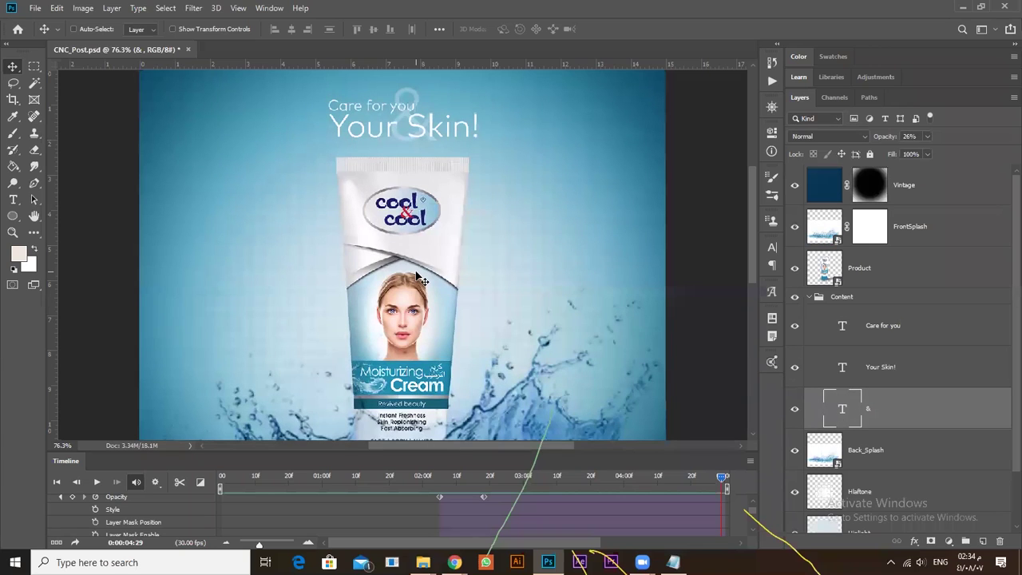
{"action": "key", "text": "ctrl+0"}
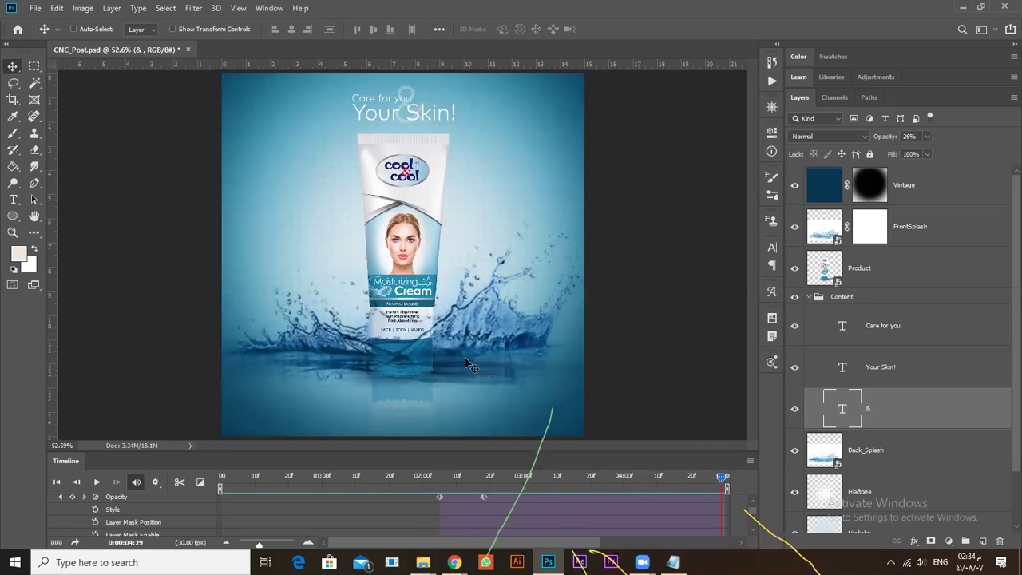
Enlarge the timeline area and collapse the Vintage layer's keyframe properties.
{"action": "left_click_drag", "start_coordinate": [482, 452], "coordinate": [499, 337]}
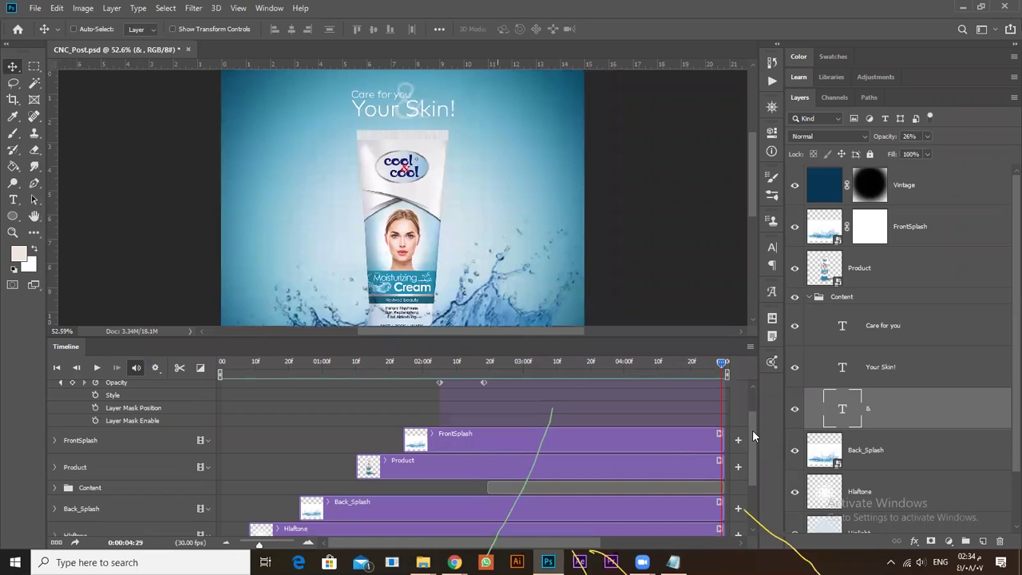
{"action": "scroll", "coordinate": [752, 430], "scroll_direction": "up", "scroll_amount": 1}
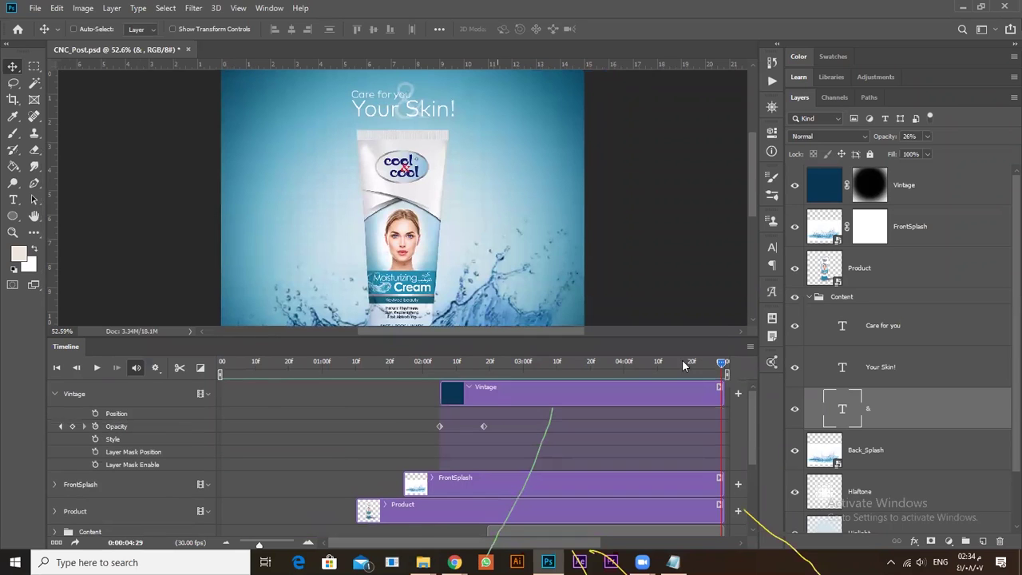
{"action": "left_click", "coordinate": [55, 394]}
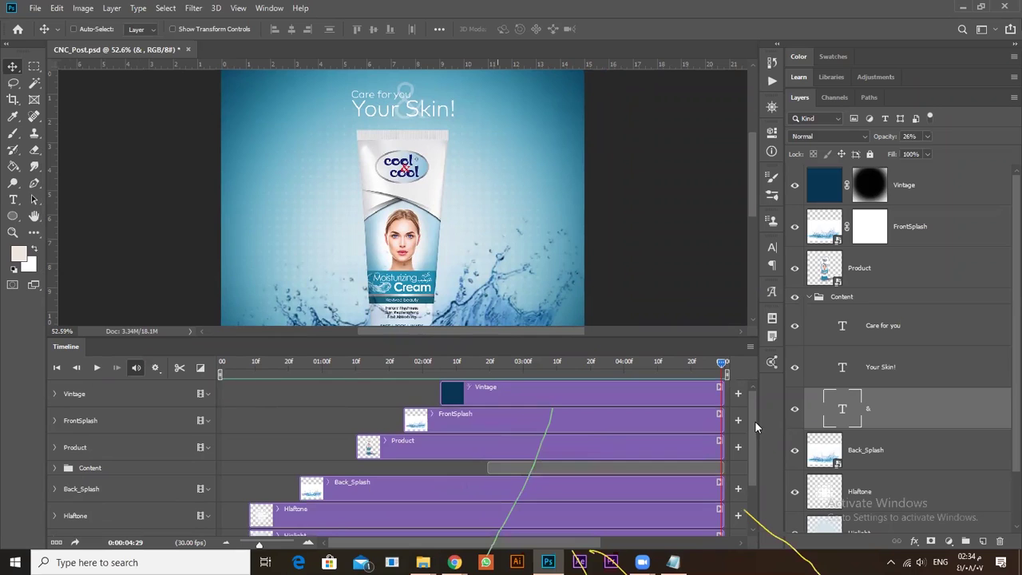
Add the New Songs 2020 - Top 40 Popular Songs Playlist MP3 from Local Disk (E:) to the audio track.
{"action": "scroll", "coordinate": [755, 421], "scroll_direction": "down", "scroll_amount": 2}
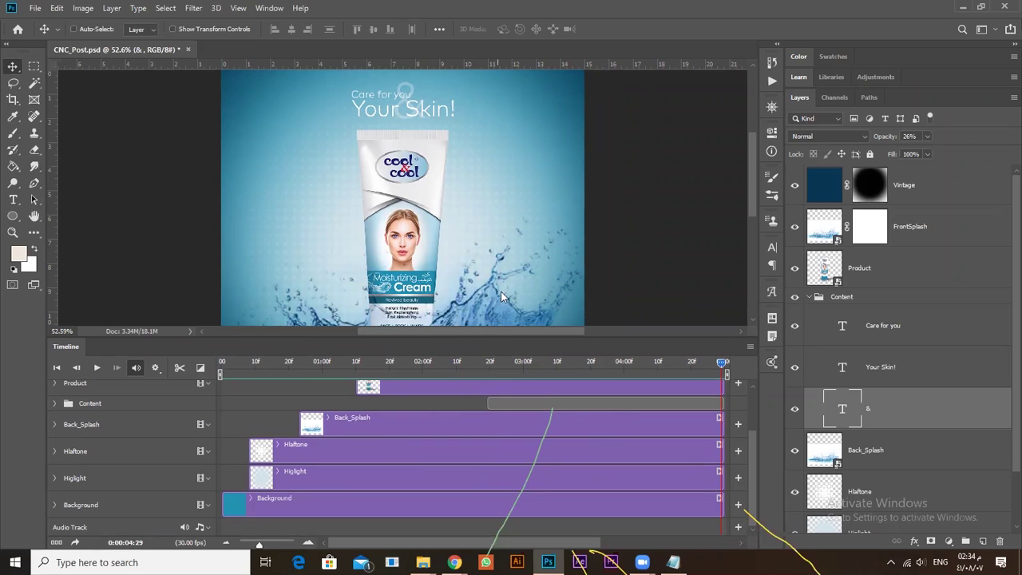
{"action": "left_click", "coordinate": [736, 522]}
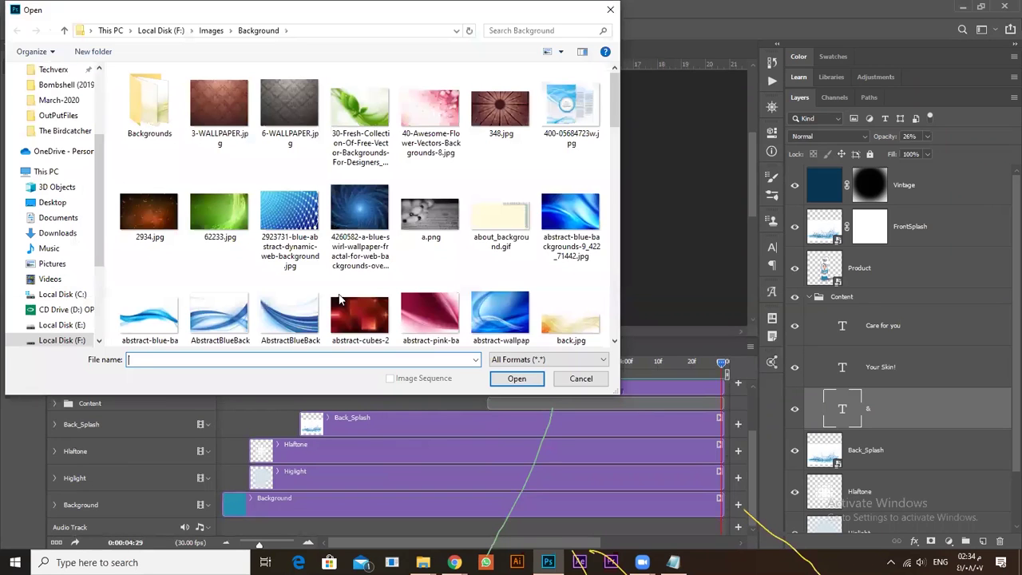
{"action": "left_click", "coordinate": [68, 325]}
{"action": "left_click", "coordinate": [264, 282]}
{"action": "key", "text": "Down"}
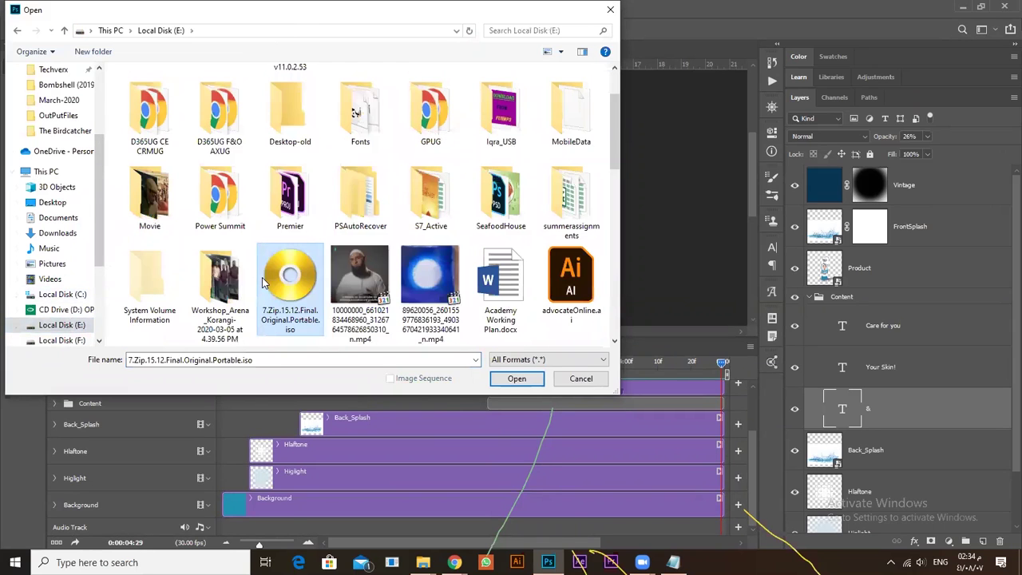
{"action": "key", "text": "Page_Down"}
{"action": "key", "text": "Up"}
{"action": "key", "text": "Up"}
{"action": "key", "text": "Up"}
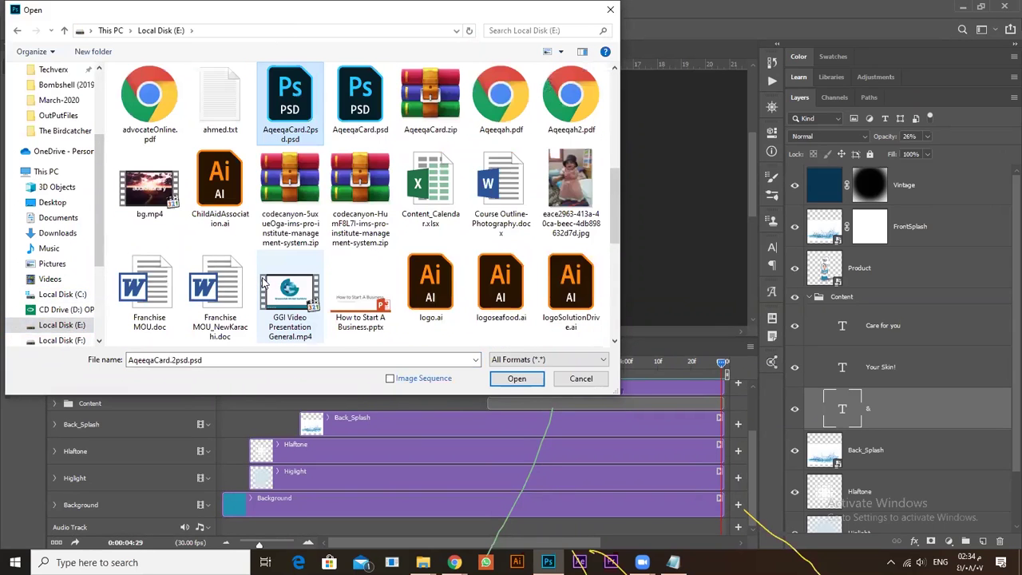
{"action": "key", "text": "Down"}
{"action": "key", "text": "Down"}
{"action": "key", "text": "Down"}
{"action": "key", "text": "Down"}
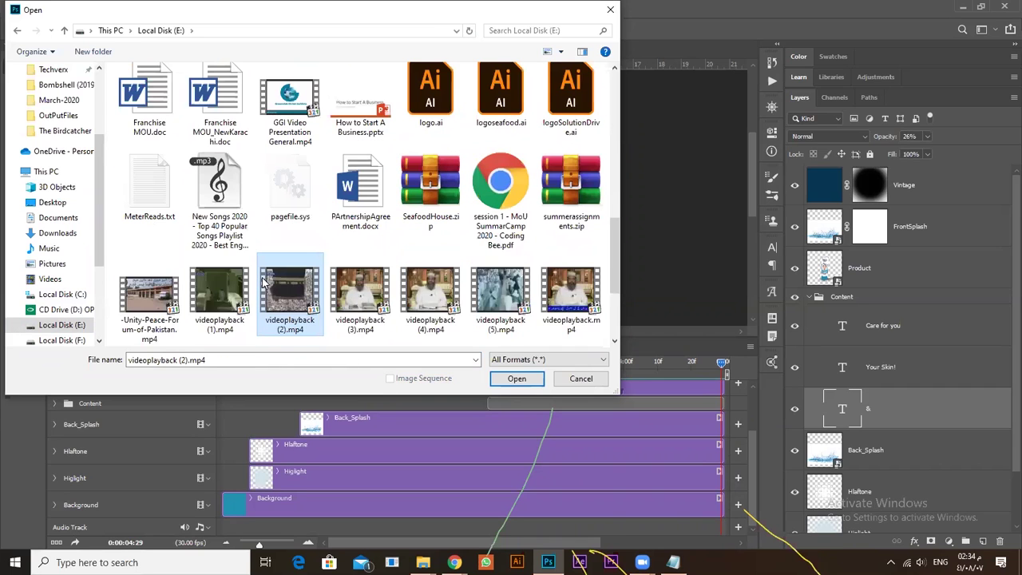
{"action": "key", "text": "Down"}
{"action": "key", "text": "Down"}
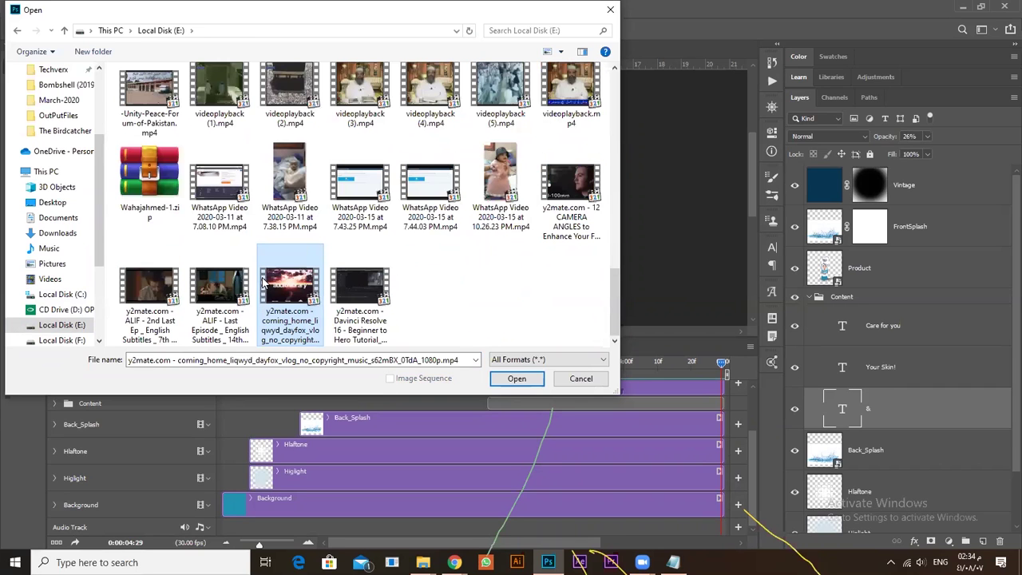
{"action": "key", "text": "Right"}
{"action": "key", "text": "Up"}
{"action": "key", "text": "Up"}
{"action": "key", "text": "Up"}
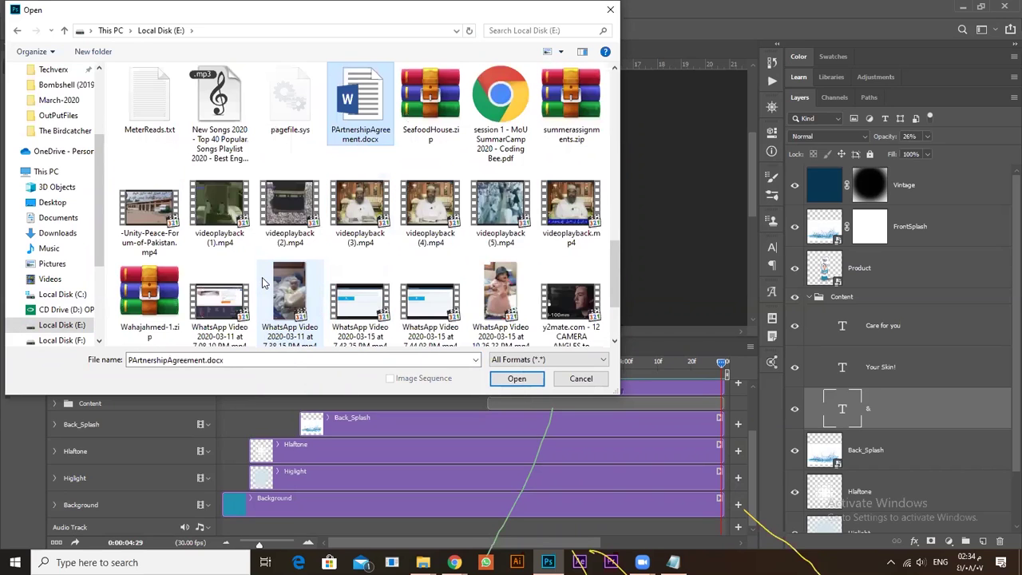
{"action": "key", "text": "Up"}
{"action": "key", "text": "Up"}
{"action": "key", "text": "Down"}
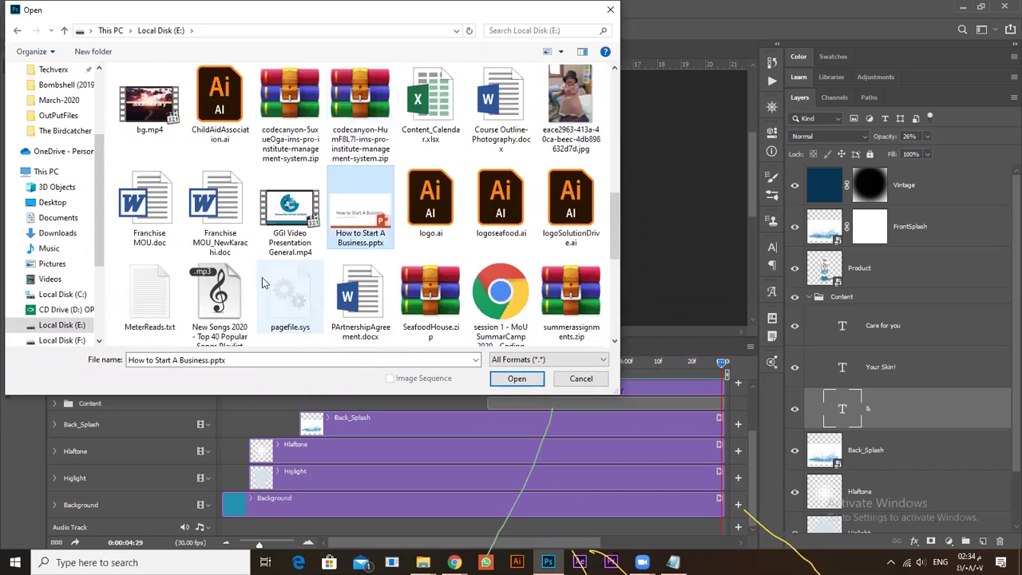
{"action": "key", "text": "Down"}
{"action": "key", "text": "Left"}
{"action": "key", "text": "Left"}
{"action": "key", "text": "Escape"}
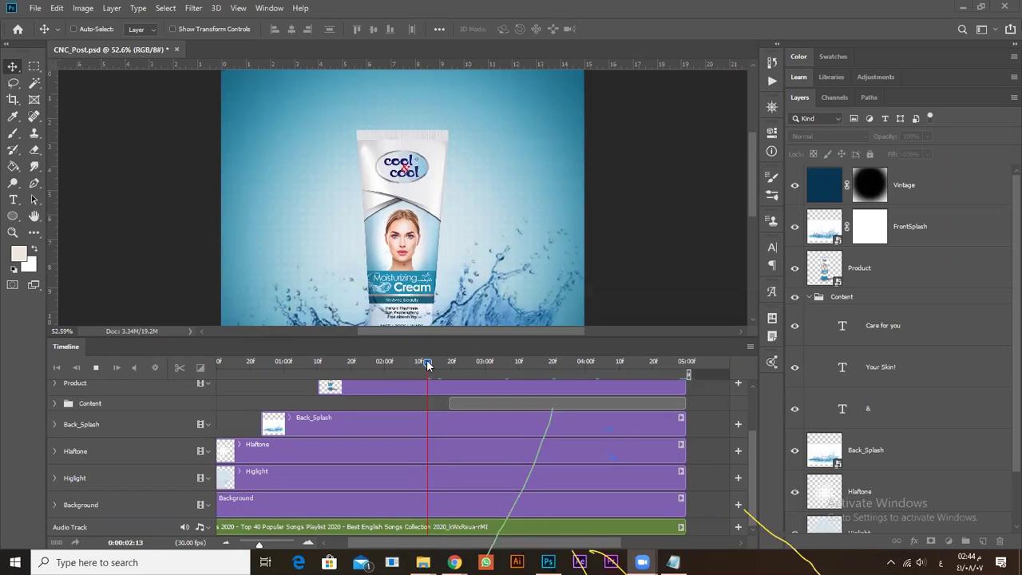
Stop the playback, check the animation at about 0:21 and 1:15, and fit the whole composition in view.
{"action": "left_click", "coordinate": [253, 361]}
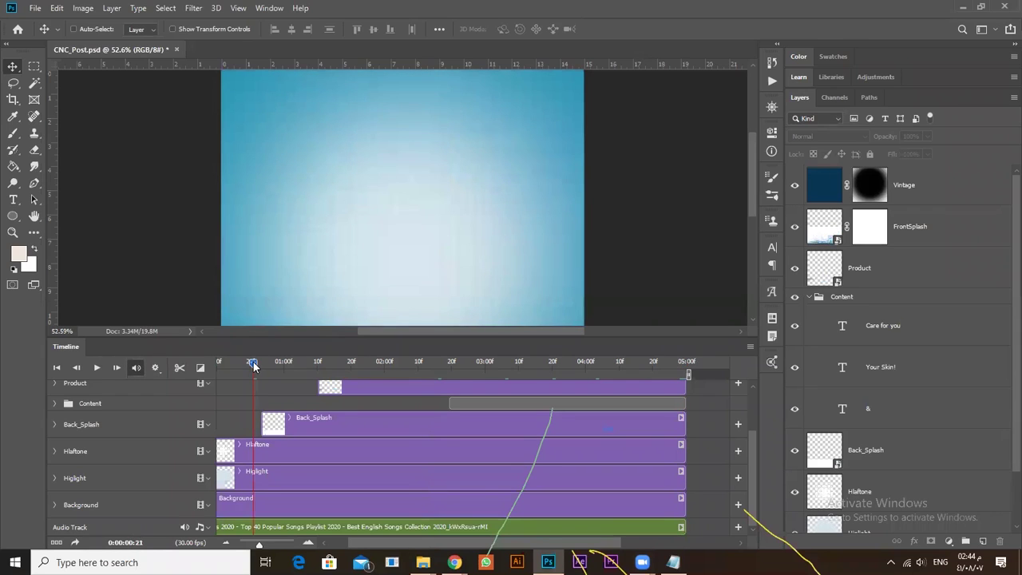
{"action": "left_click", "coordinate": [256, 362]}
{"action": "left_click", "coordinate": [338, 366]}
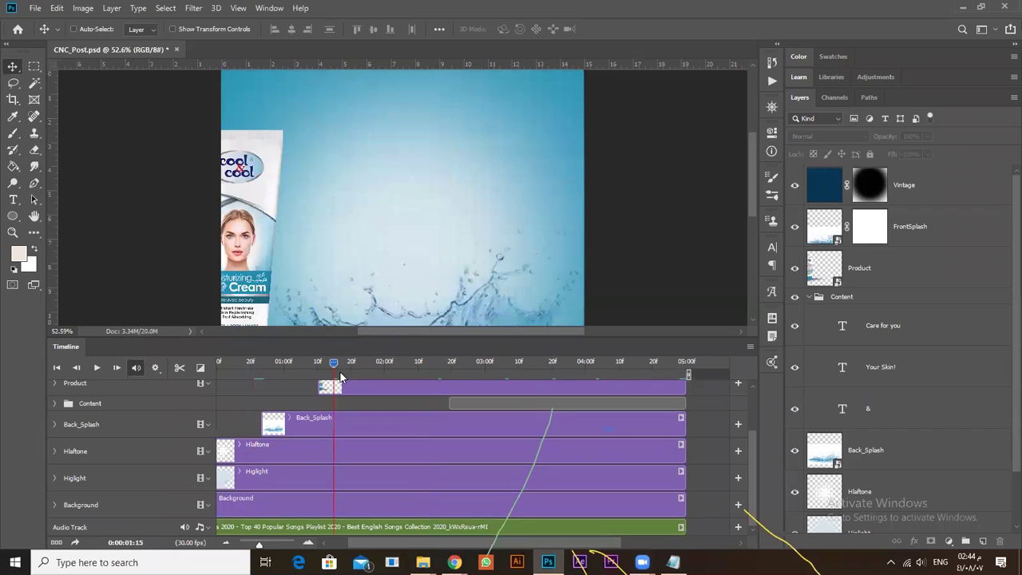
{"action": "left_click", "coordinate": [426, 274]}
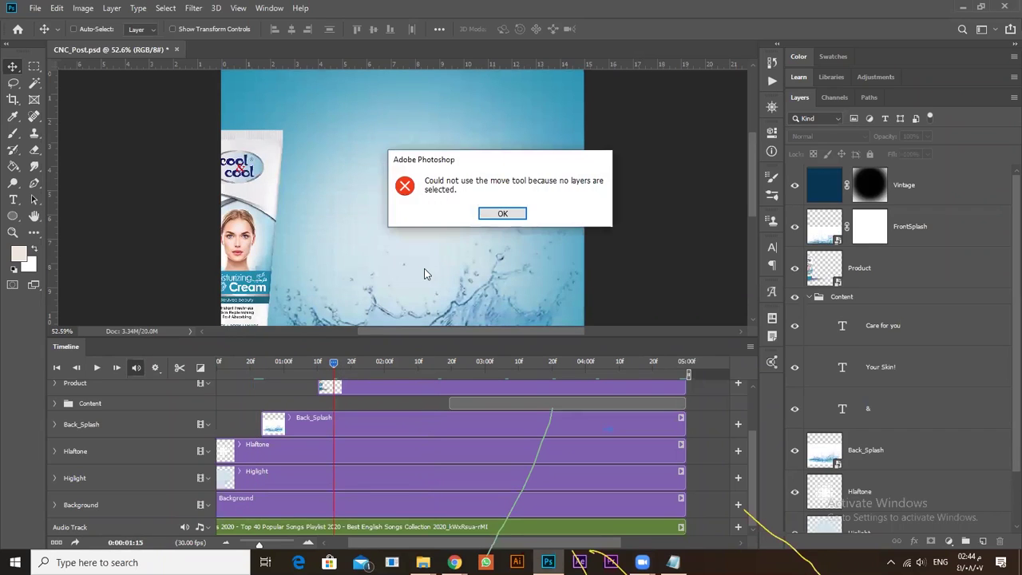
{"action": "key", "text": "Return"}
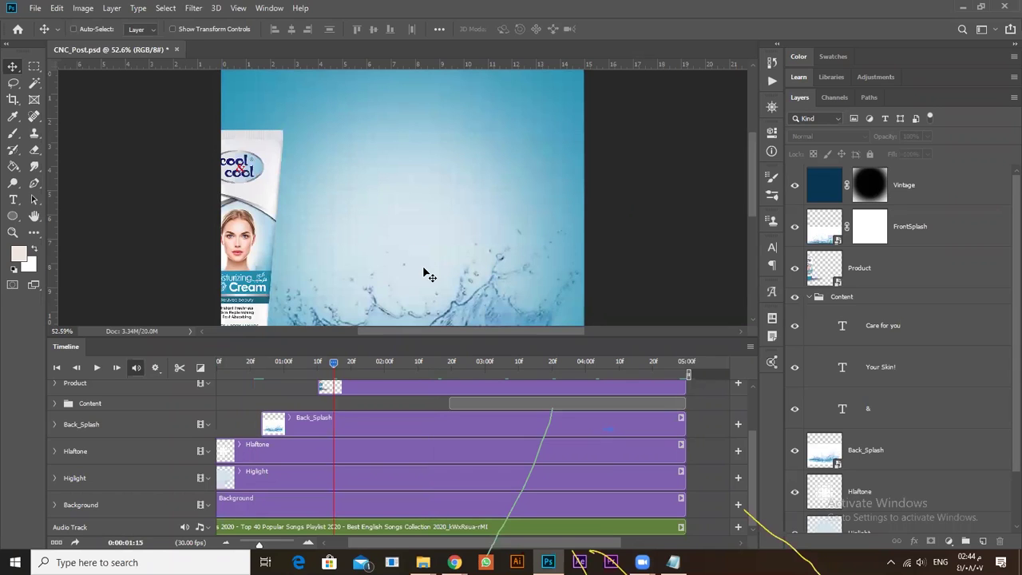
{"action": "key", "text": "ctrl+0"}
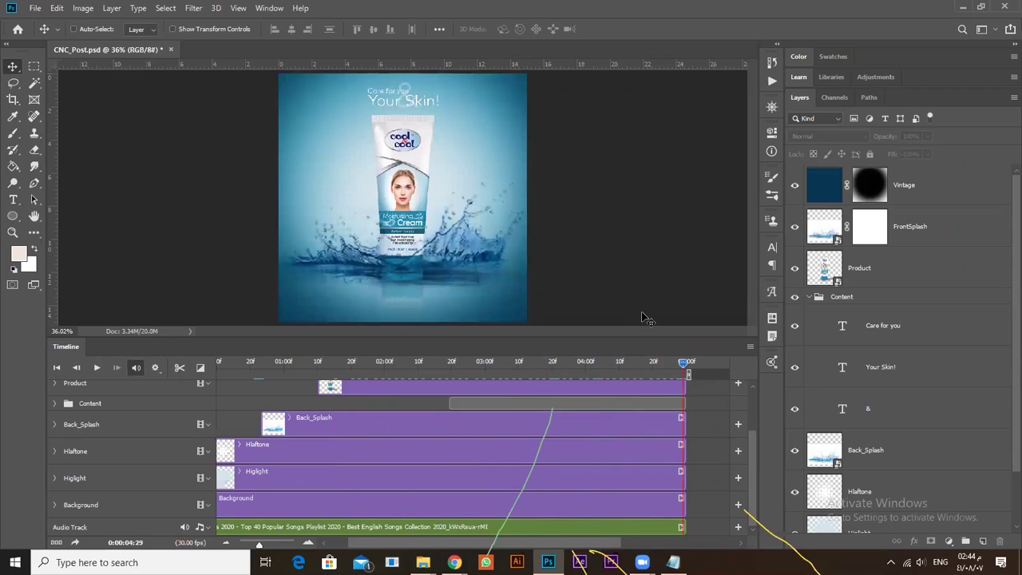
Remove the song clip from the audio track and play the animation from the start.
{"action": "left_click", "coordinate": [573, 530]}
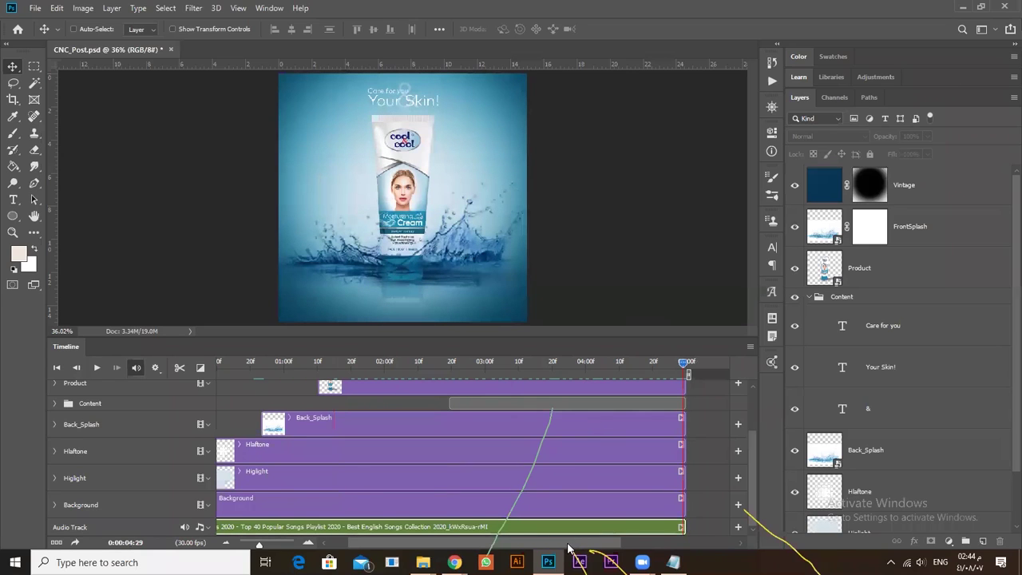
{"action": "left_click_drag", "start_coordinate": [531, 547], "coordinate": [527, 548]}
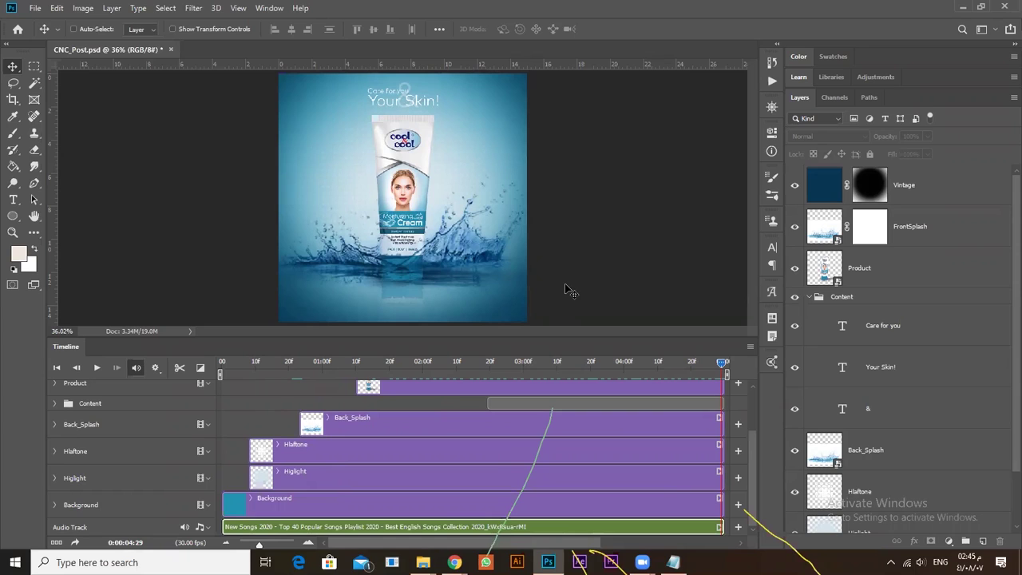
{"action": "key", "text": "ctrl"}
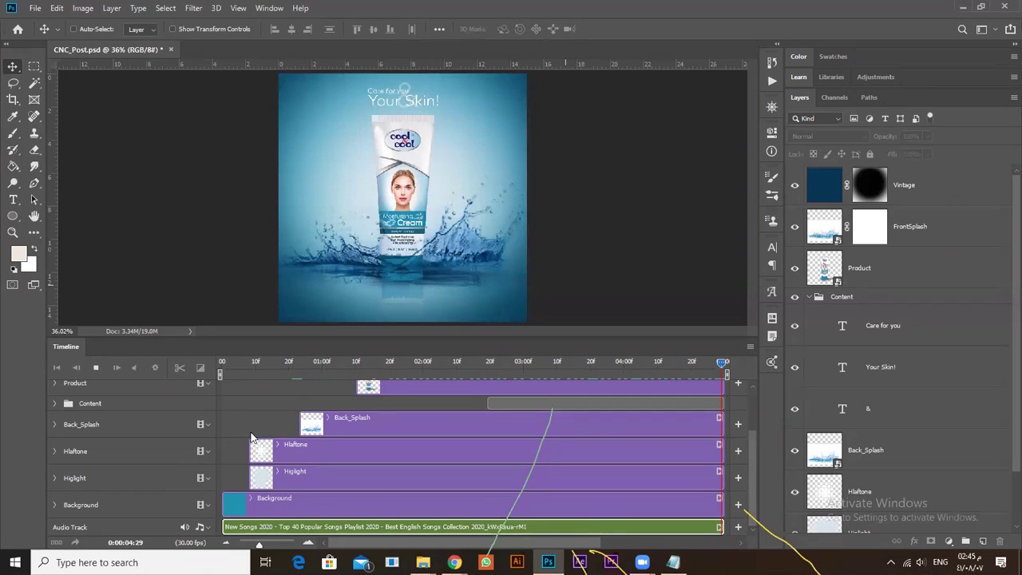
{"action": "left_click_drag", "start_coordinate": [252, 366], "coordinate": [205, 362]}
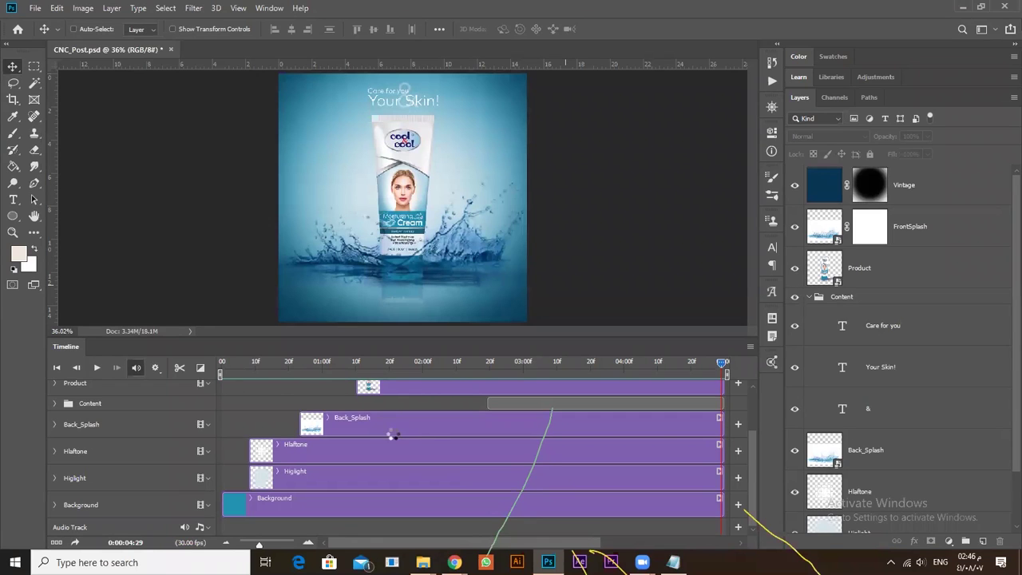
{"action": "key", "text": "space"}
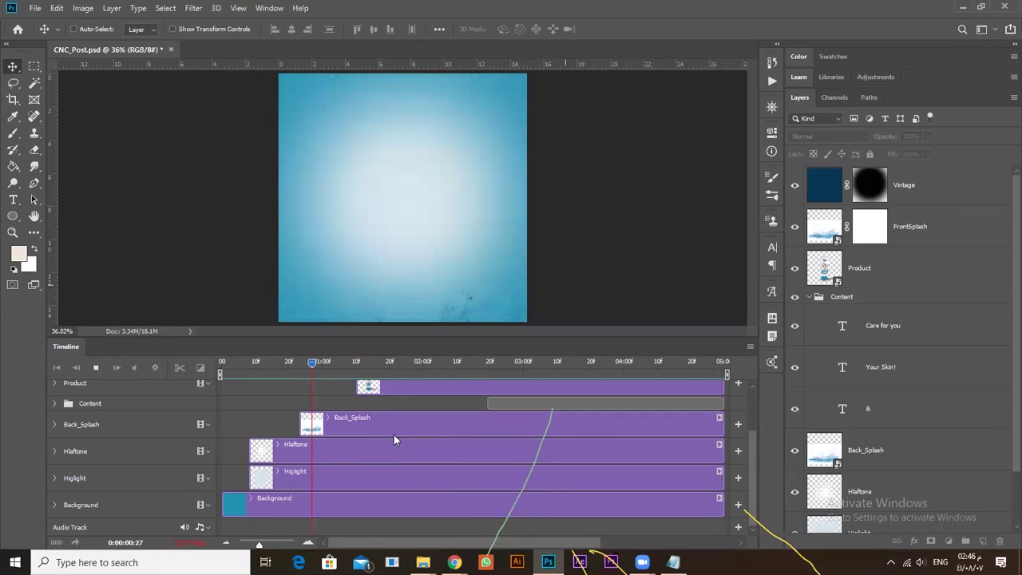